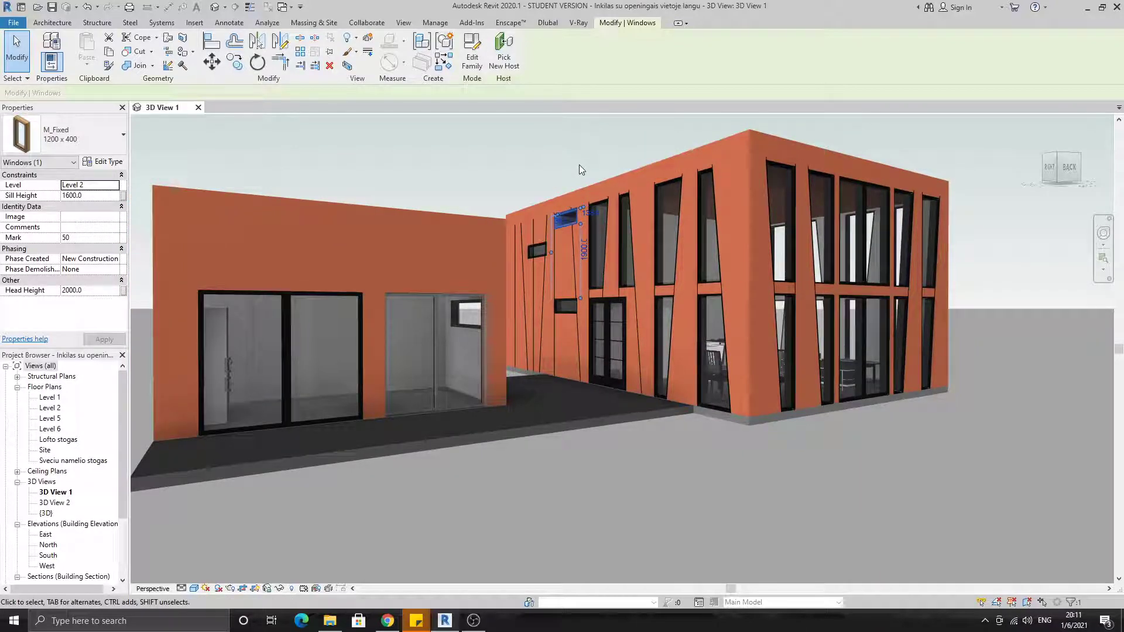
pyautogui.scroll(-2, 607, 227)
pyautogui.scroll(-1, 607, 227)
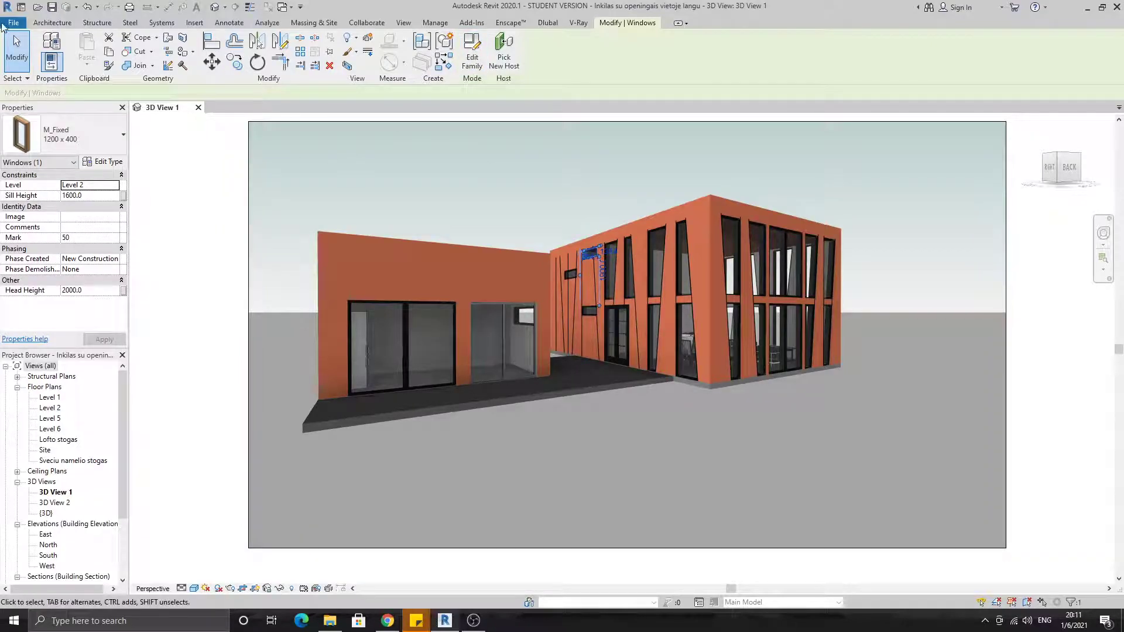
pyautogui.click(11, 23)
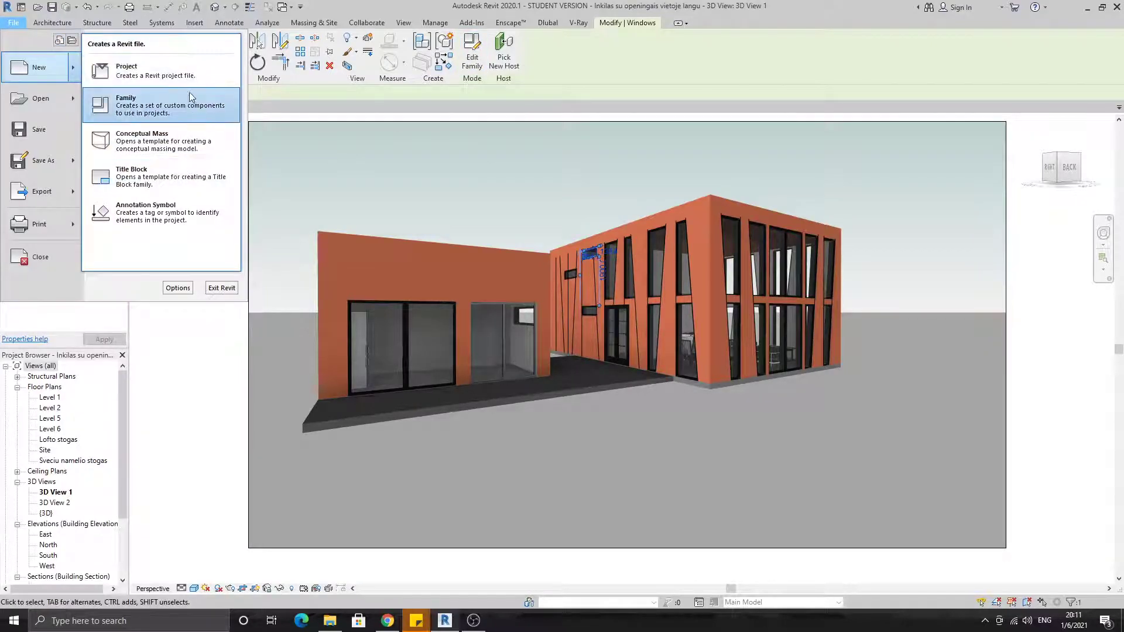
pyautogui.click(411, 206)
pyautogui.click(586, 320)
pyautogui.scroll(-10, 585, 363)
pyautogui.click(554, 465)
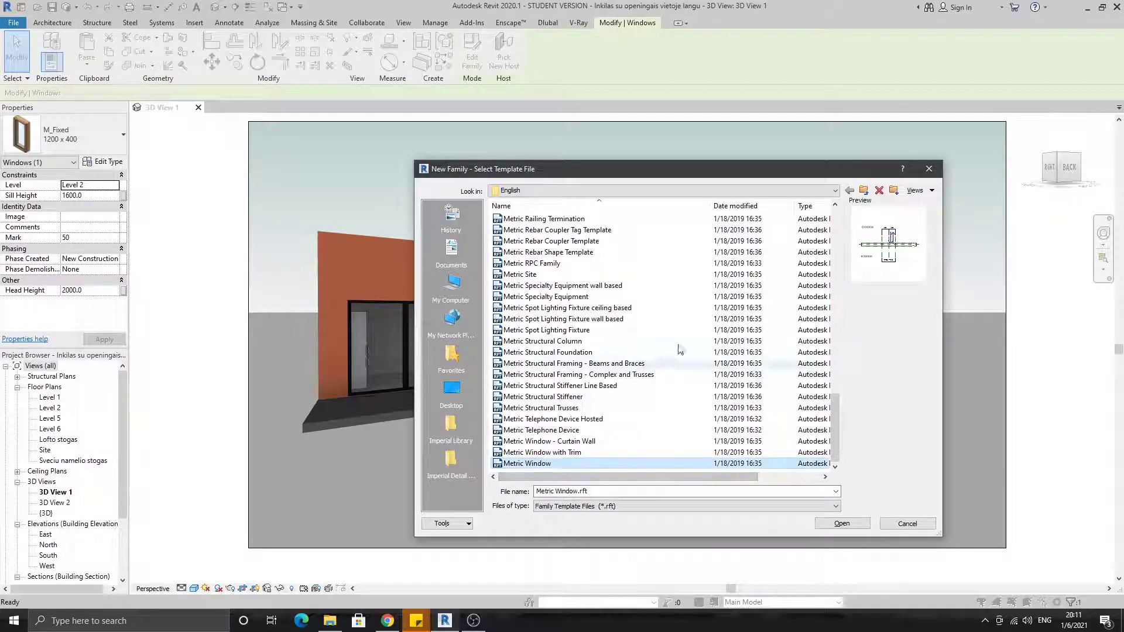
pyautogui.click(929, 169)
pyautogui.click(619, 208)
# Open the family of the upper M_Fixed 1200 x 400 window for editing and show its Exterior elevation
pyautogui.scroll(2, 572, 263)
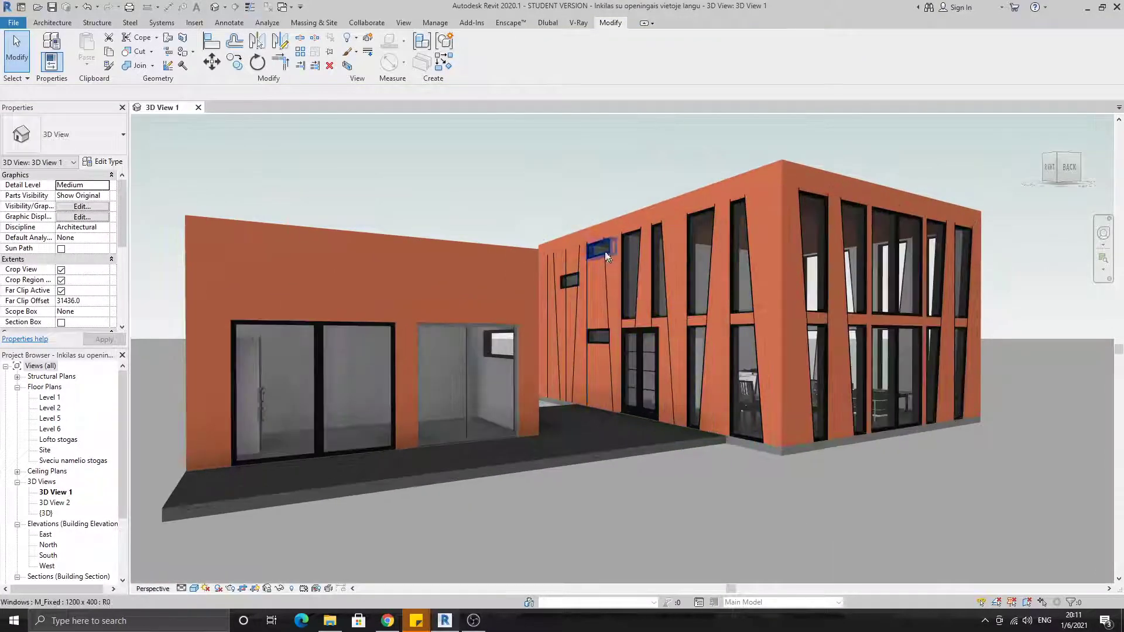
pyautogui.click(600, 245)
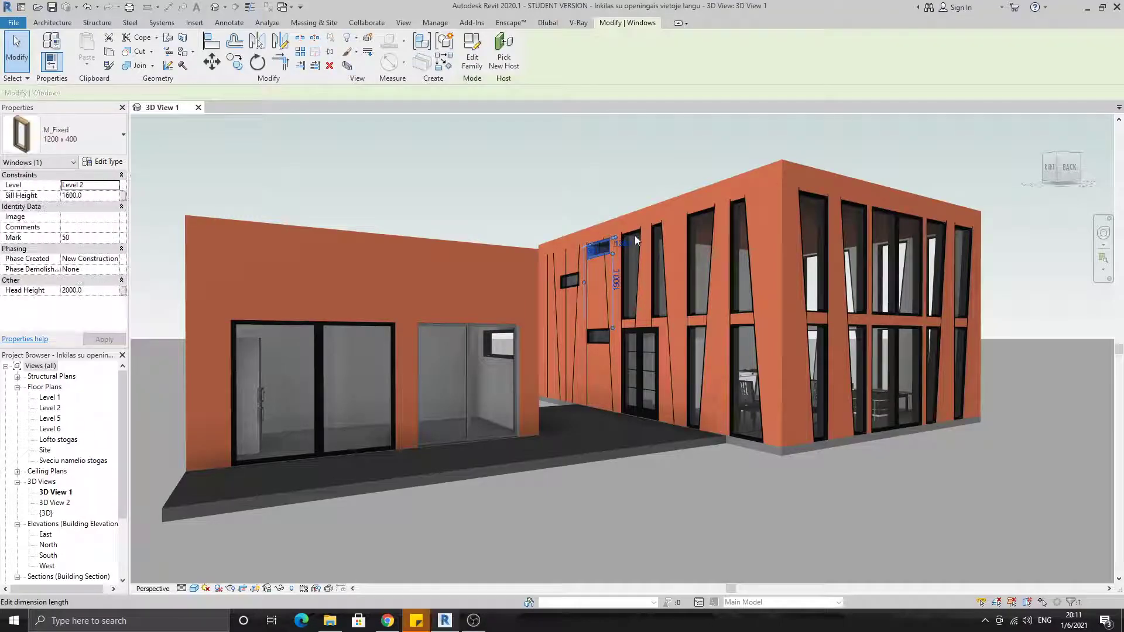
pyautogui.click(472, 60)
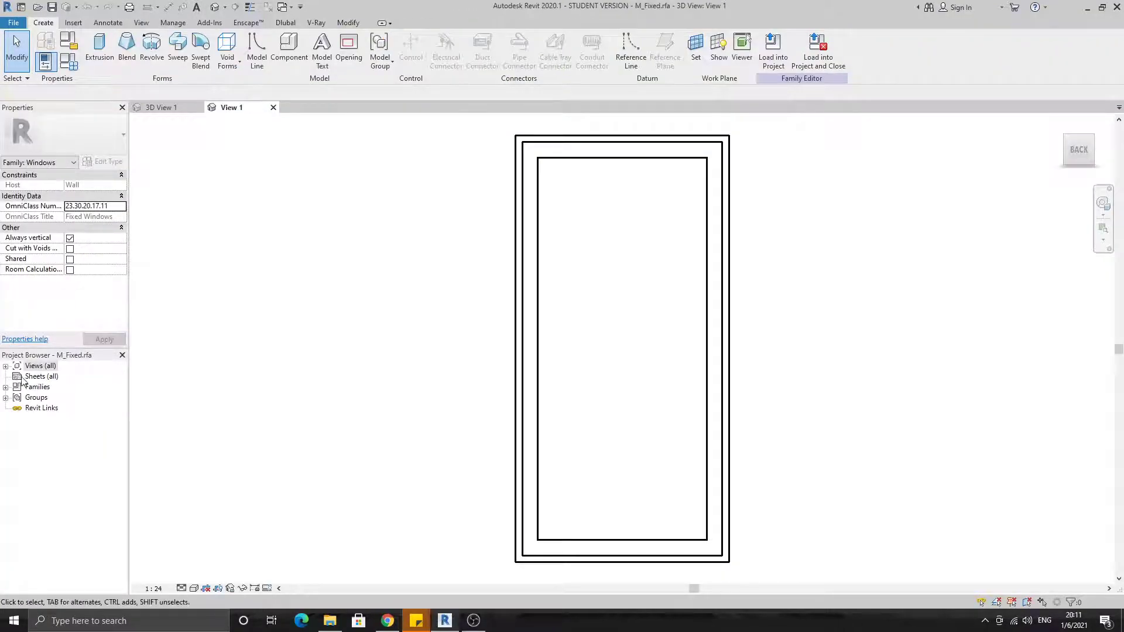
pyautogui.click(5, 366)
pyautogui.click(17, 408)
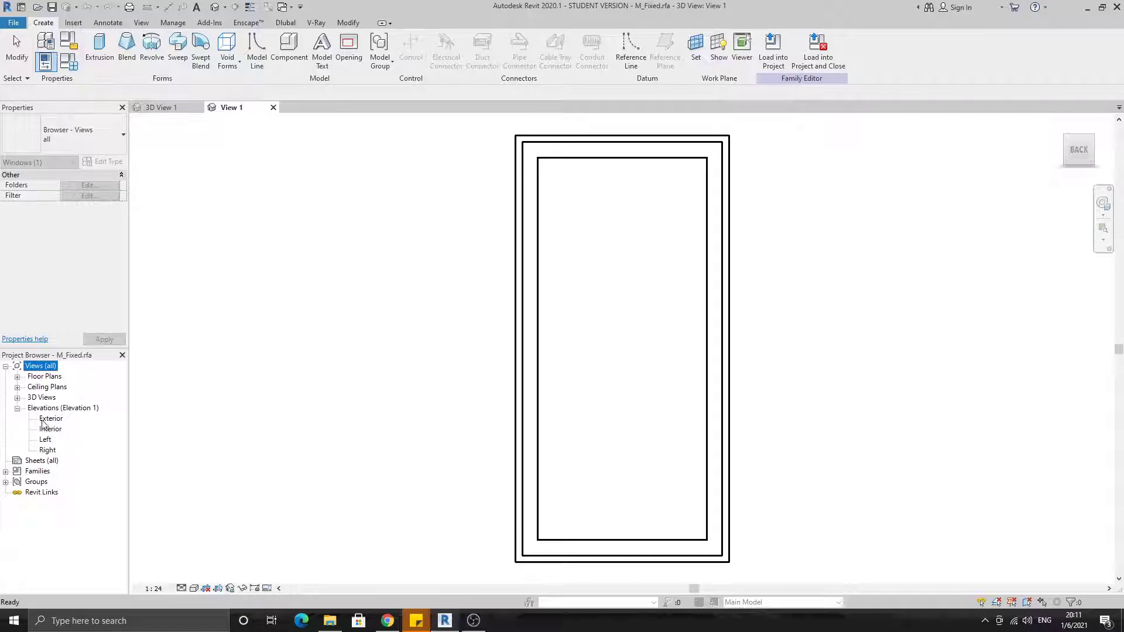
pyautogui.doubleClick(52, 418)
pyautogui.scroll(-1, 730, 354)
pyautogui.scroll(4, 725, 289)
# Delete the vertical reference planes along the right edge of the window frame
pyautogui.moveTo(658, 232); pyautogui.dragTo(590, 225)
pyautogui.press('Delete')
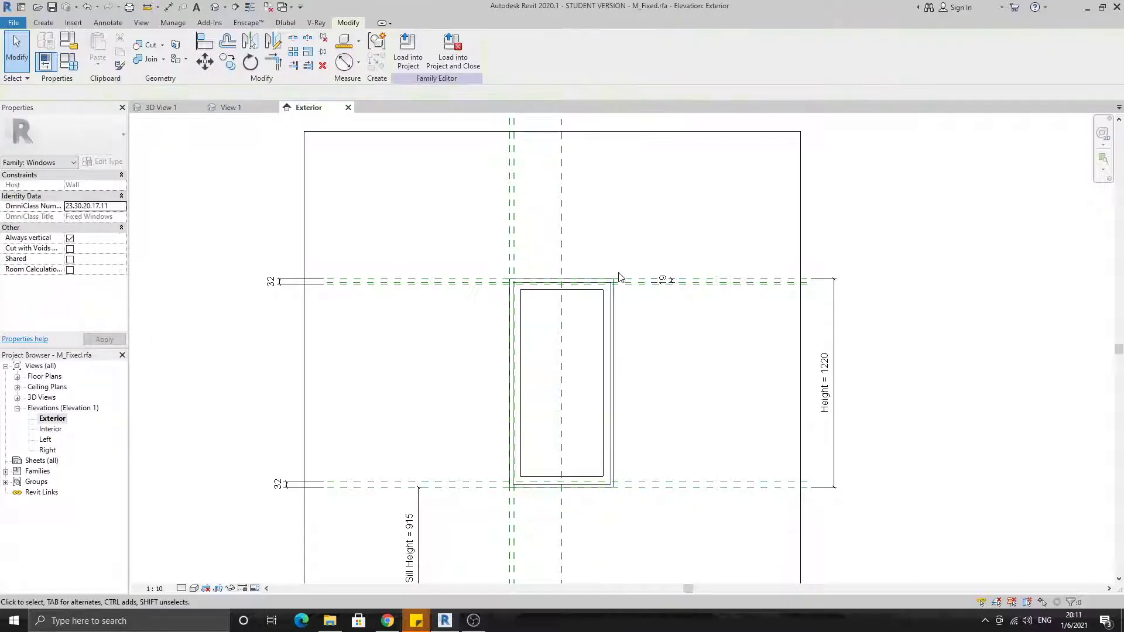
pyautogui.moveTo(636, 291); pyautogui.dragTo(633, 248, button='middle')
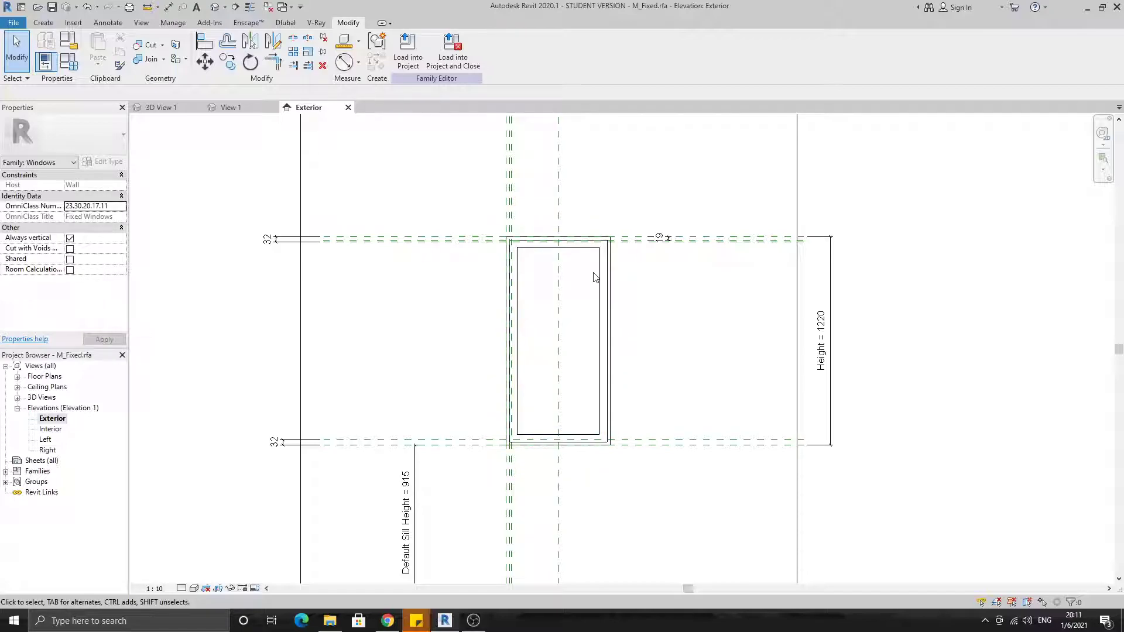
# Draw a vertical reference plane about 125 mm to the right of the window frame, extending past its top and bottom
pyautogui.click(43, 22)
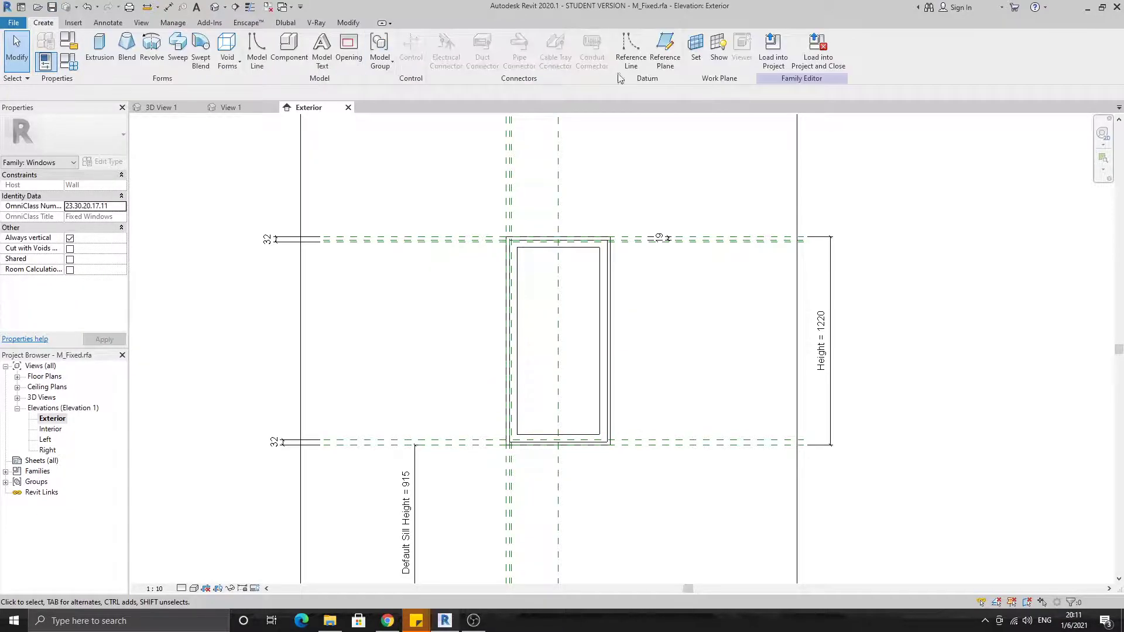
pyautogui.click(665, 48)
pyautogui.click(631, 182)
pyautogui.click(632, 526)
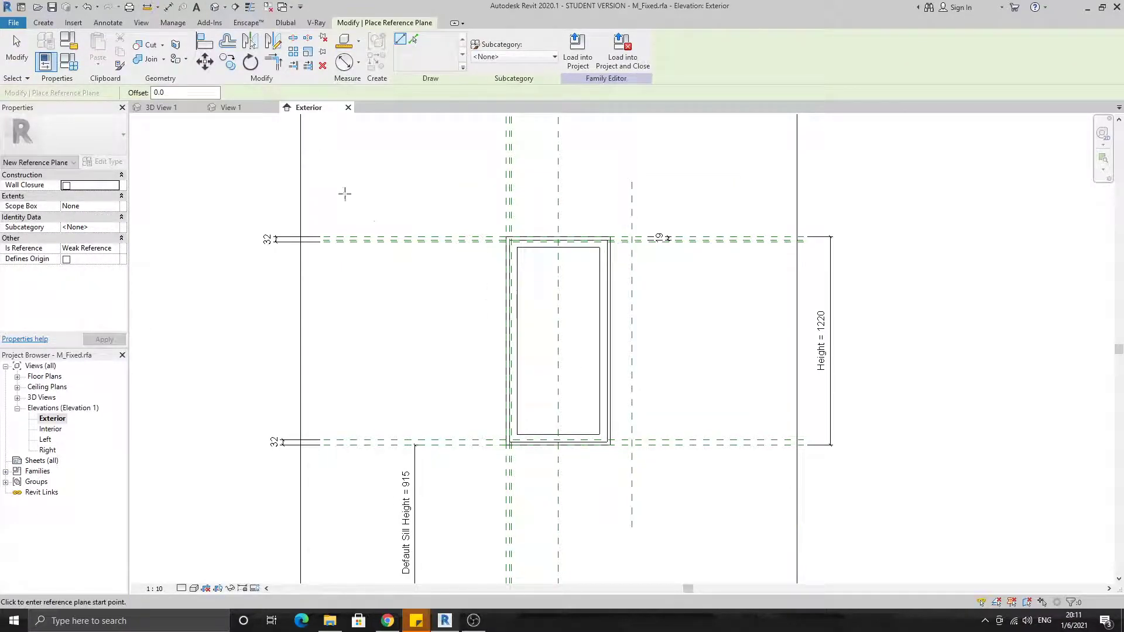
pyautogui.press('Escape')
pyautogui.press('Escape')
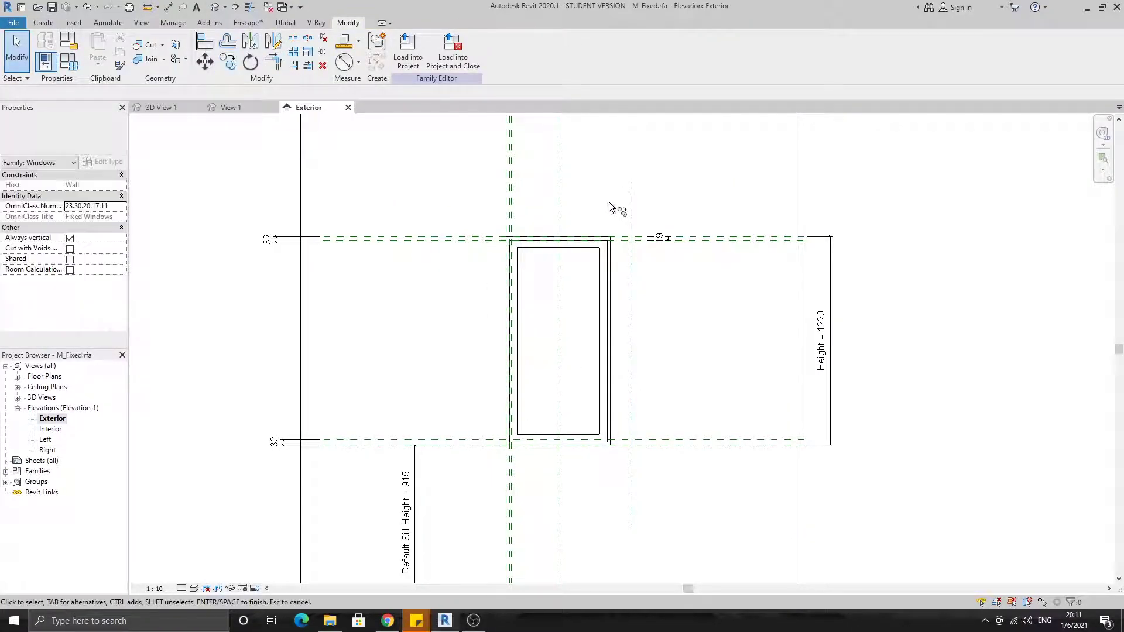
# Copy the new reference plane 19 mm toward the window, and copy that copy a further 13 mm in the same direction
pyautogui.click(632, 187)
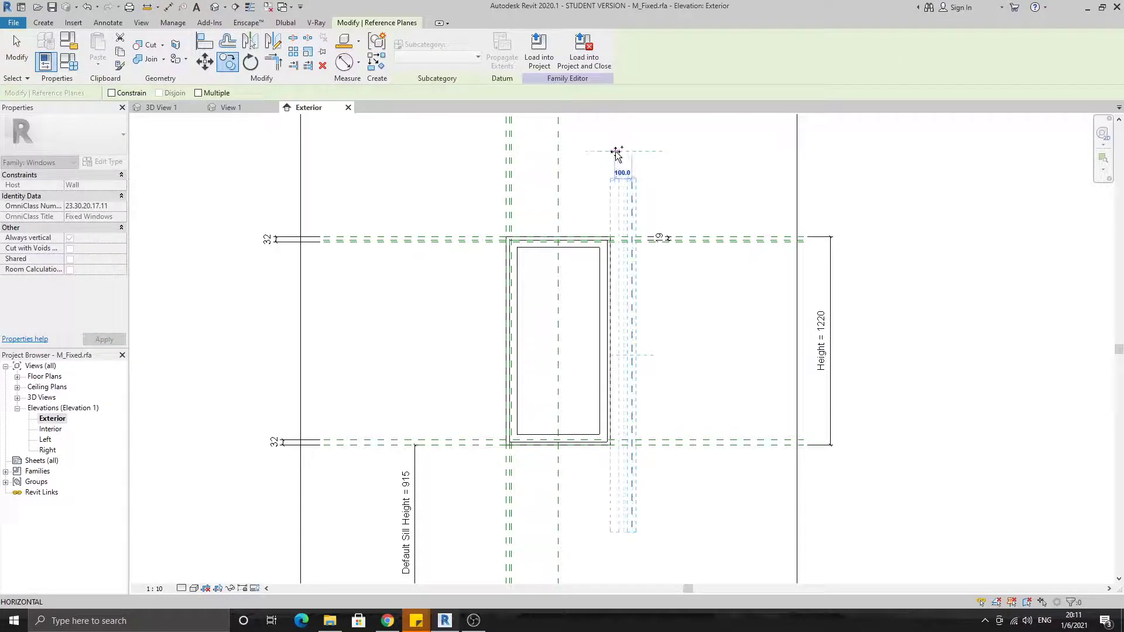
pyautogui.press('Escape')
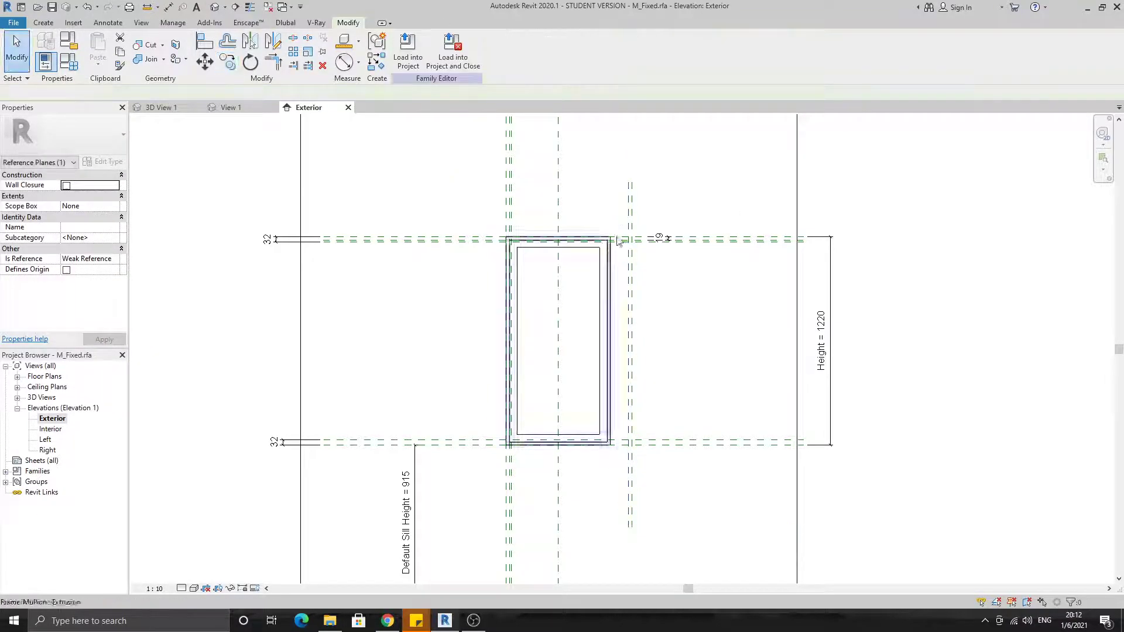
pyautogui.scroll(2, 629, 218)
pyautogui.click(627, 219)
pyautogui.click(228, 62)
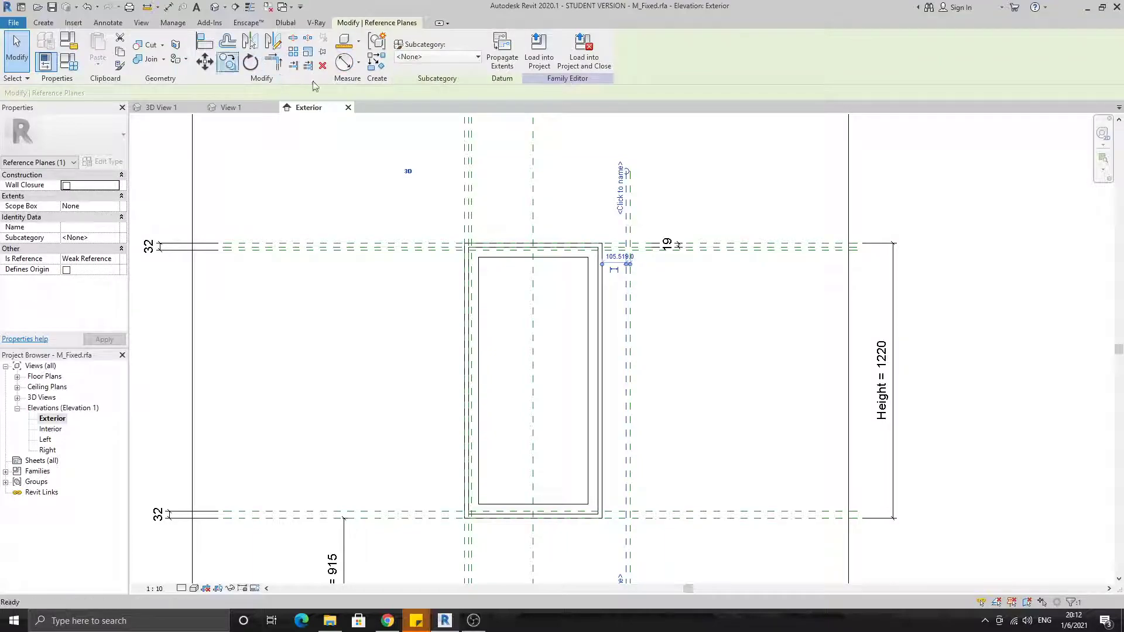
pyautogui.click(613, 136)
pyautogui.click(604, 137)
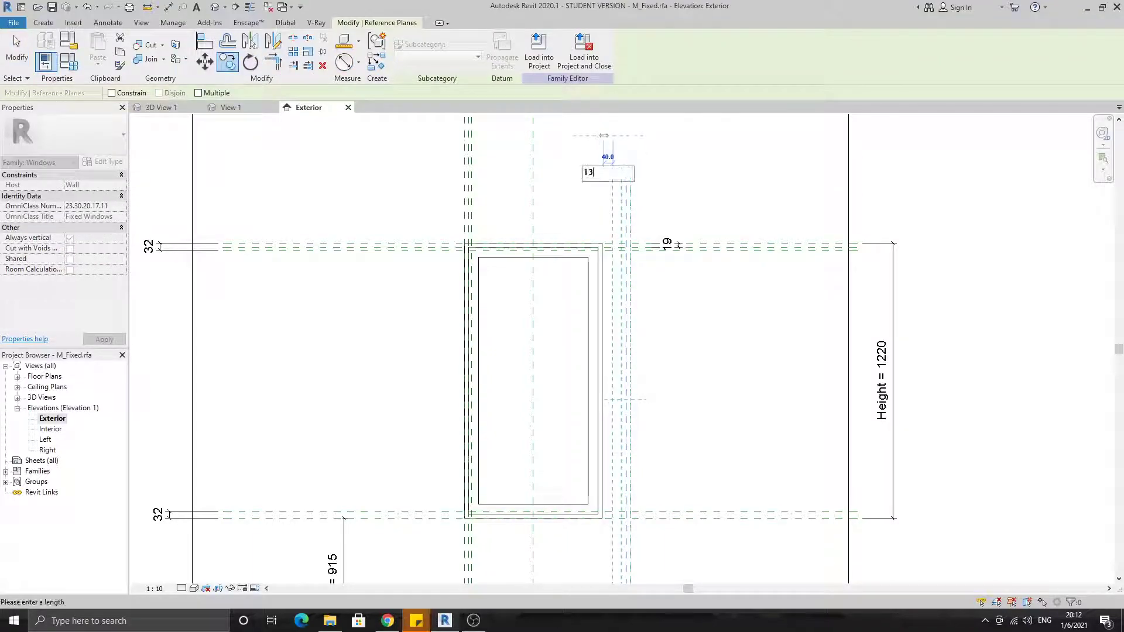
pyautogui.click(606, 140)
# Dimension the two spacings between the three parallel reference planes near their upper ends
pyautogui.click(168, 7)
pyautogui.scroll(3, 613, 179)
pyautogui.scroll(1, 623, 188)
pyautogui.click(646, 196)
pyautogui.click(637, 196)
pyautogui.click(630, 197)
pyautogui.moveTo(629, 198); pyautogui.dragTo(582, 342, button='middle')
pyautogui.click(608, 199)
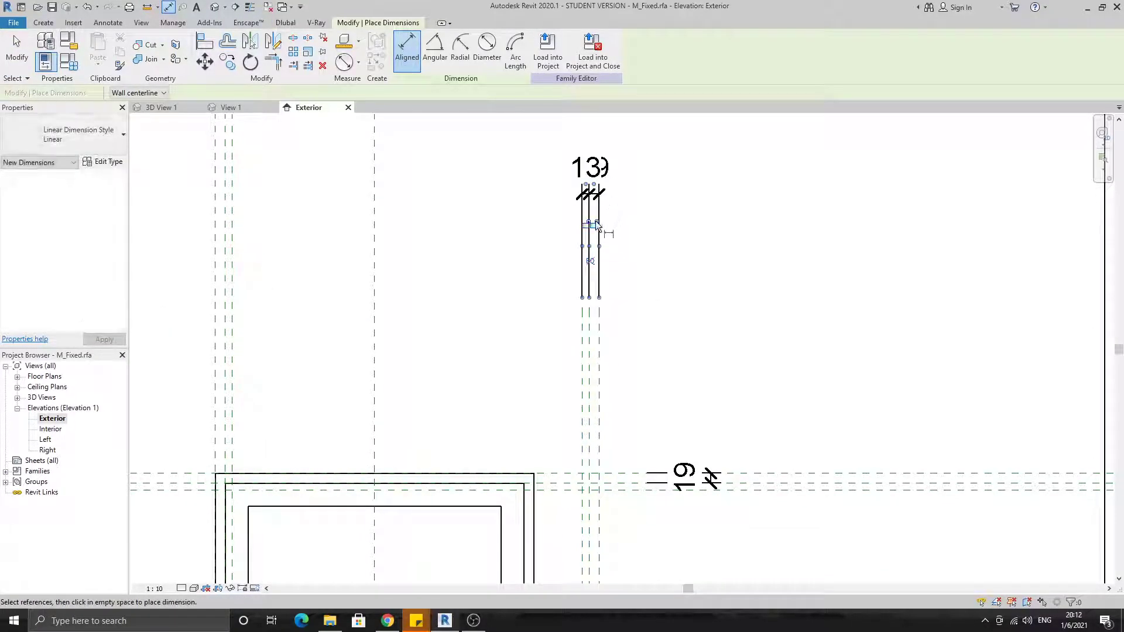
pyautogui.scroll(-6, 599, 224)
pyautogui.press('Escape')
pyautogui.press('Escape')
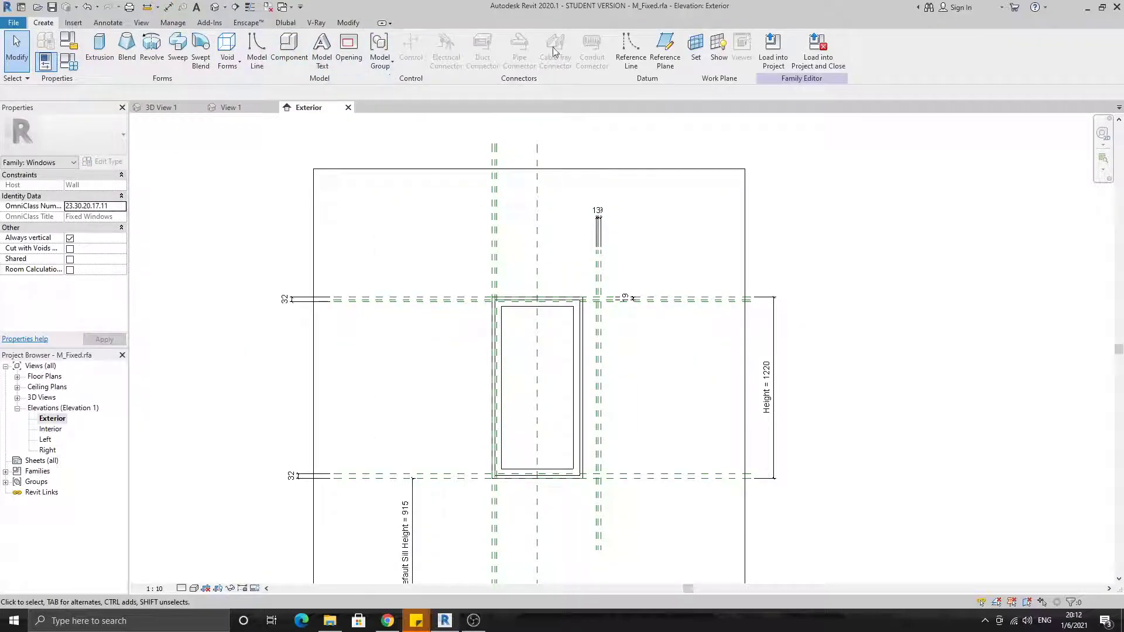
# Draw another vertical reference plane about 108 mm to the right of the three closely spaced planes
pyautogui.click(665, 49)
pyautogui.scroll(3, 613, 311)
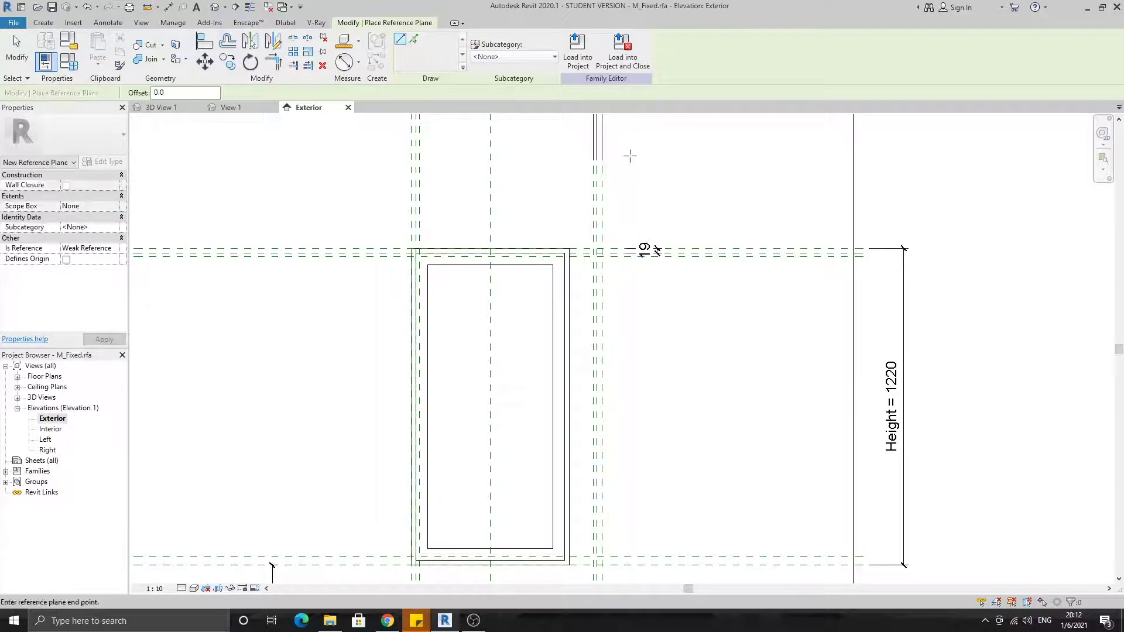
pyautogui.scroll(-2, 603, 76)
pyautogui.click(621, 489)
pyautogui.press('Escape')
pyautogui.press('Escape')
pyautogui.scroll(1, 622, 260)
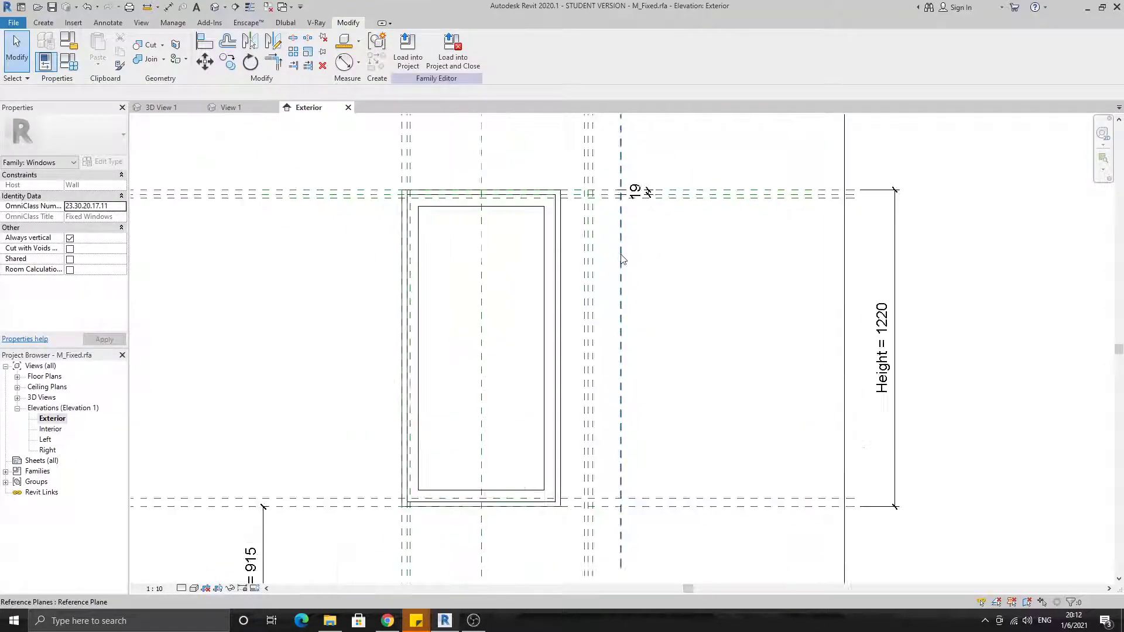
pyautogui.moveTo(622, 259); pyautogui.dragTo(620, 292, button='middle')
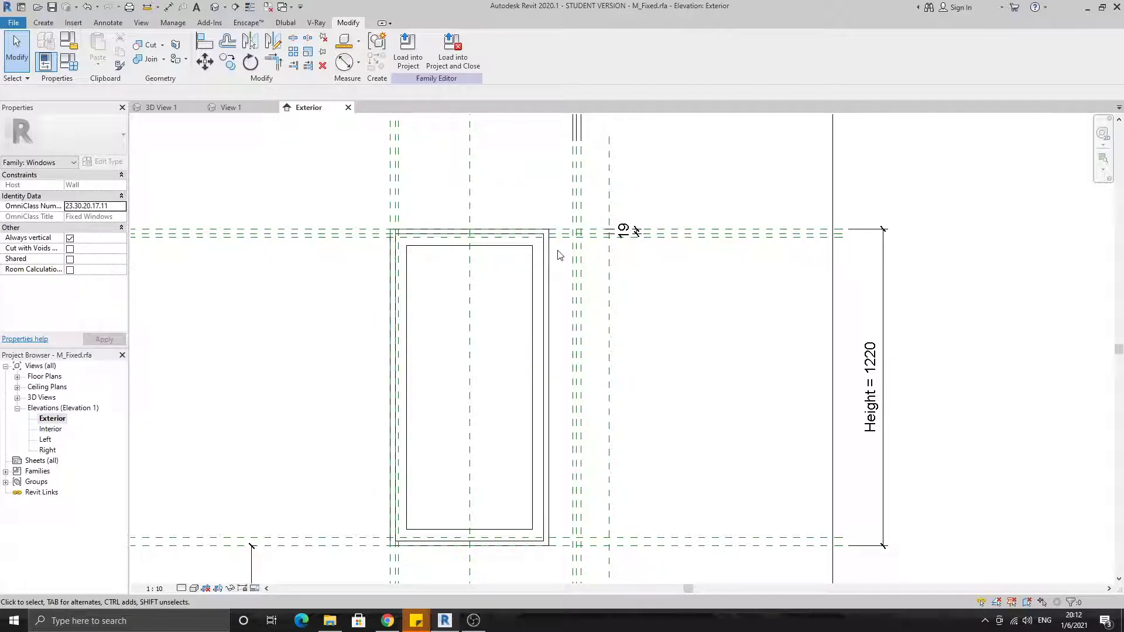
pyautogui.moveTo(574, 396); pyautogui.dragTo(578, 325, button='middle')
pyautogui.moveTo(515, 134); pyautogui.dragTo(520, 186, button='middle')
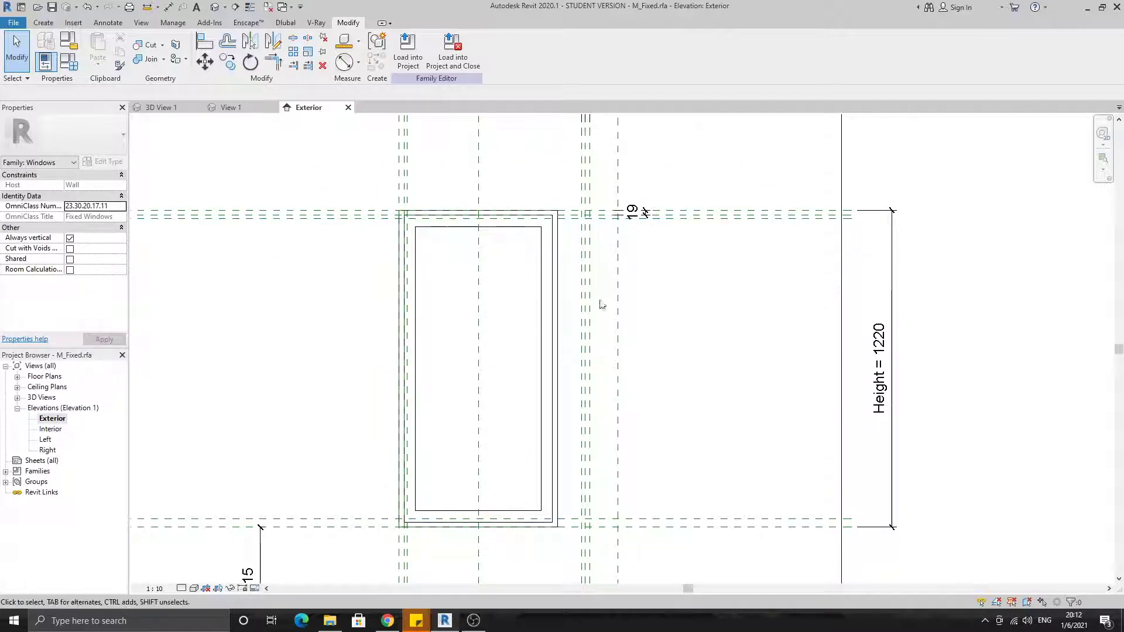
pyautogui.click(619, 309)
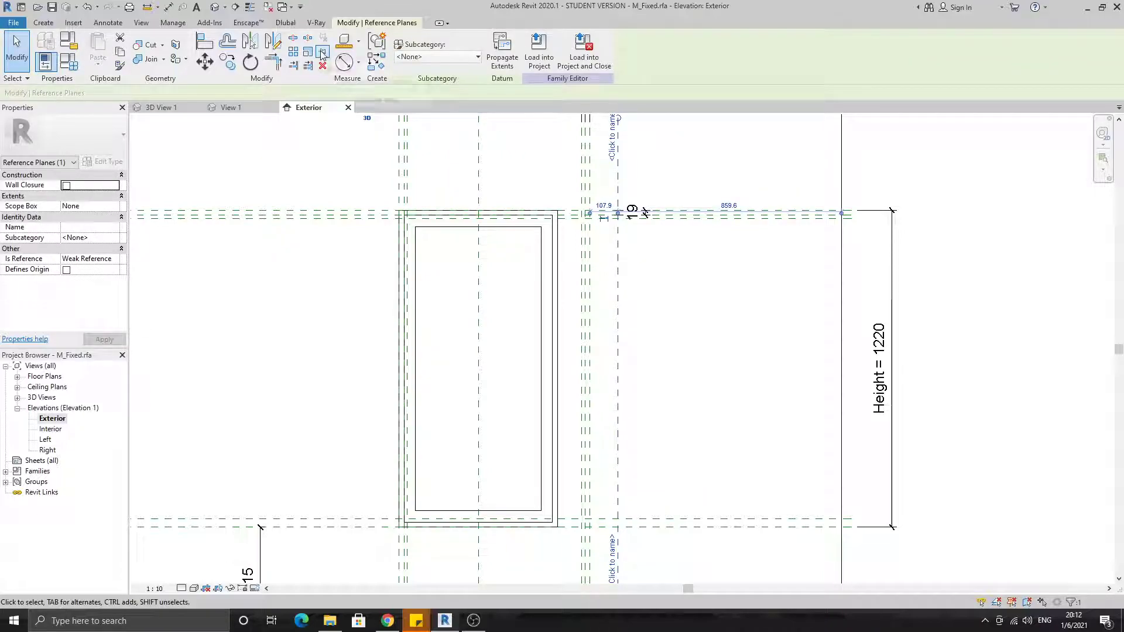
pyautogui.click(629, 302)
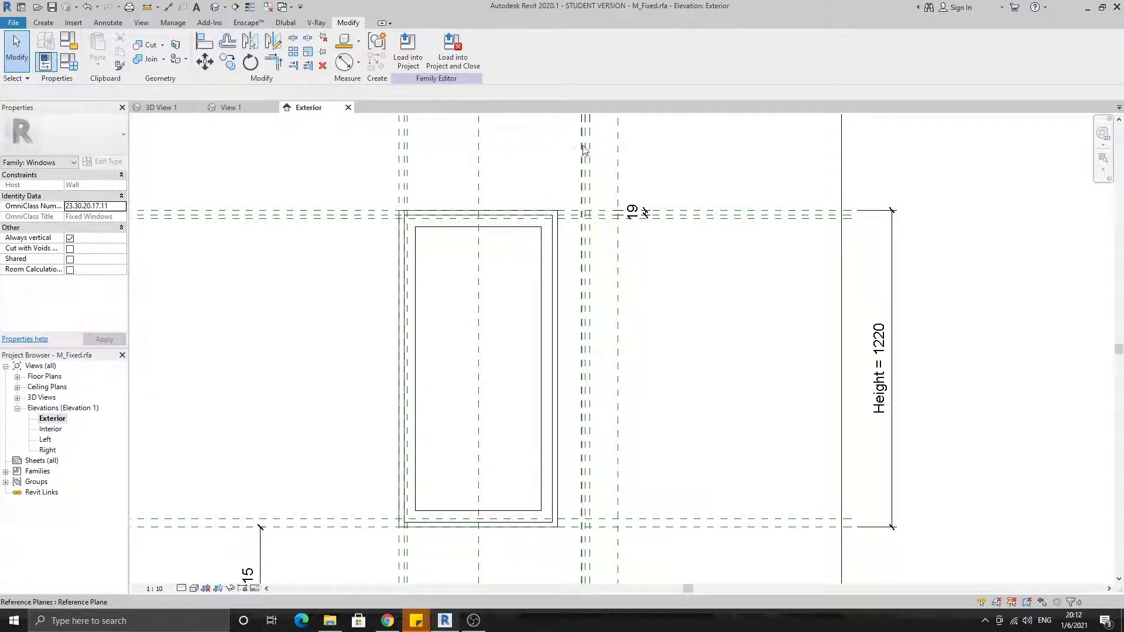
# Rotate the three closely spaced reference planes clockwise so they slant outward from the window's lower right corner
pyautogui.moveTo(595, 155); pyautogui.dragTo(538, 145)
pyautogui.moveTo(535, 203); pyautogui.dragTo(552, 281, button='middle')
pyautogui.click(250, 63)
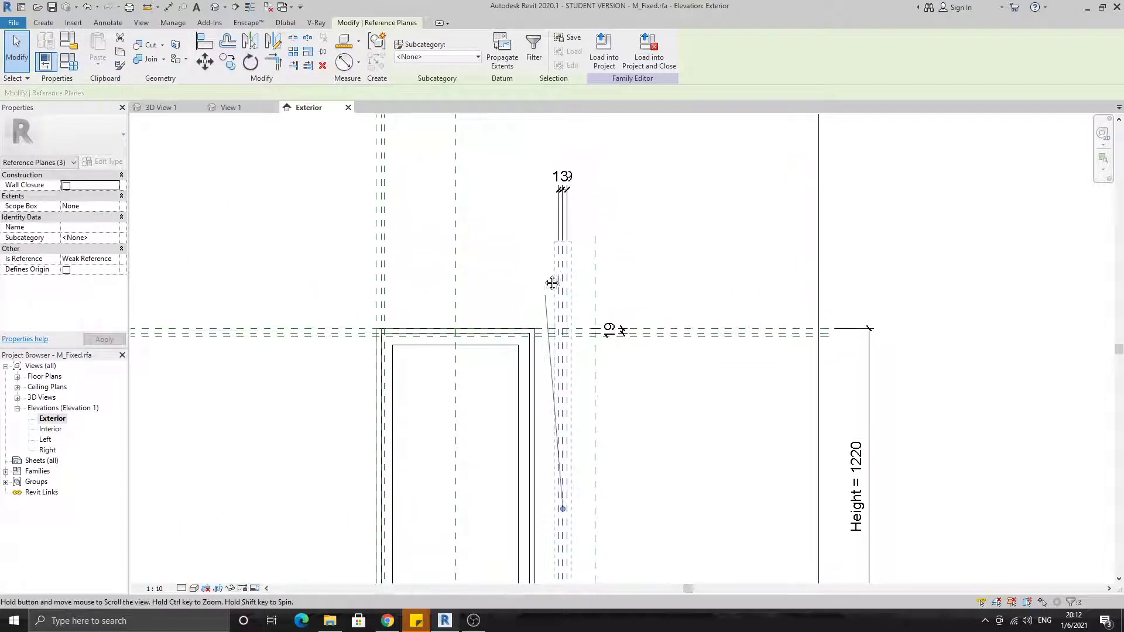
pyautogui.click(584, 171)
pyautogui.click(640, 193)
pyautogui.click(691, 366)
pyautogui.scroll(-1, 693, 375)
pyautogui.moveTo(693, 498); pyautogui.dragTo(643, 344, button='middle')
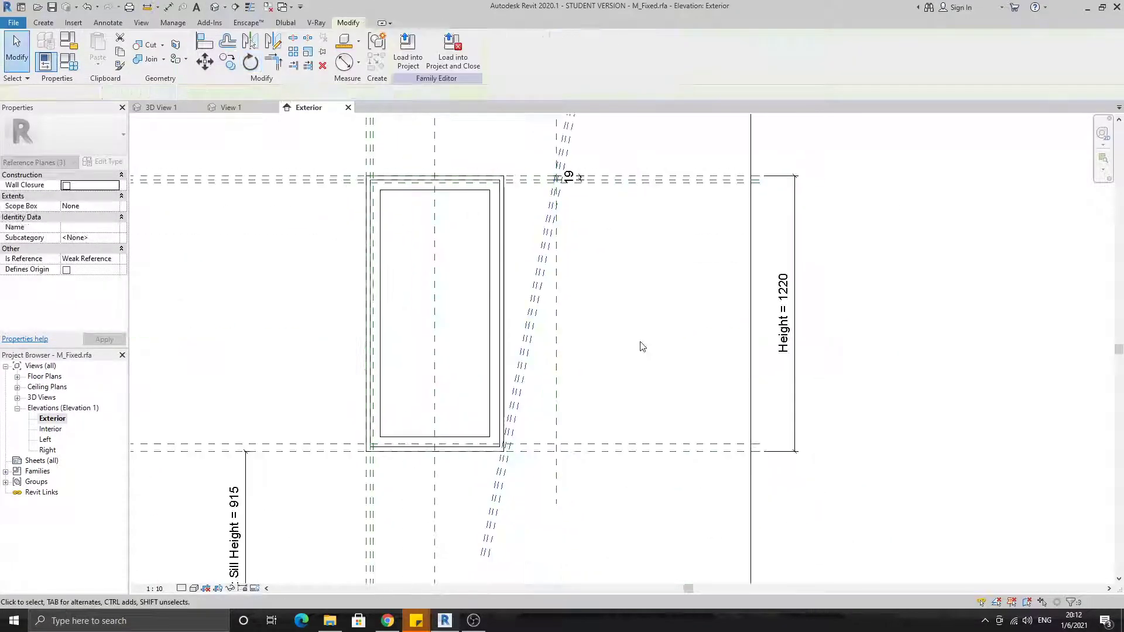
# Move the three slanted planes so the outermost one passes through the intersection of the single vertical plane and the window's top reference plane
pyautogui.moveTo(581, 292); pyautogui.dragTo(610, 371, button='middle')
pyautogui.scroll(1, 578, 395)
pyautogui.moveTo(579, 350); pyautogui.dragTo(544, 417)
pyautogui.click(206, 62)
pyautogui.scroll(2, 600, 196)
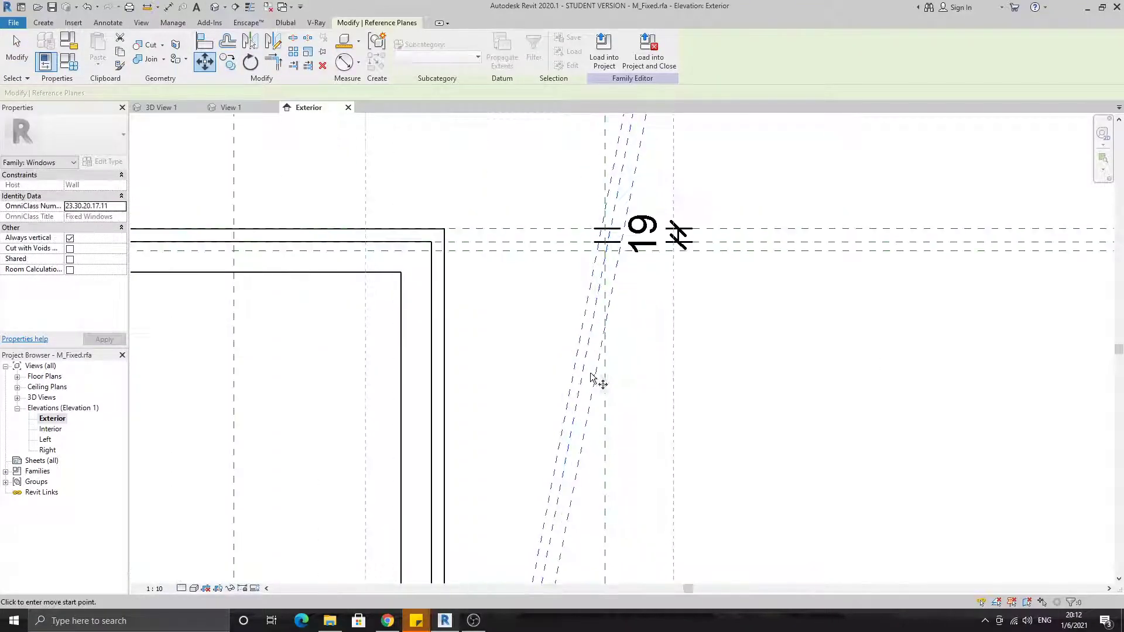
pyautogui.scroll(4, 607, 228)
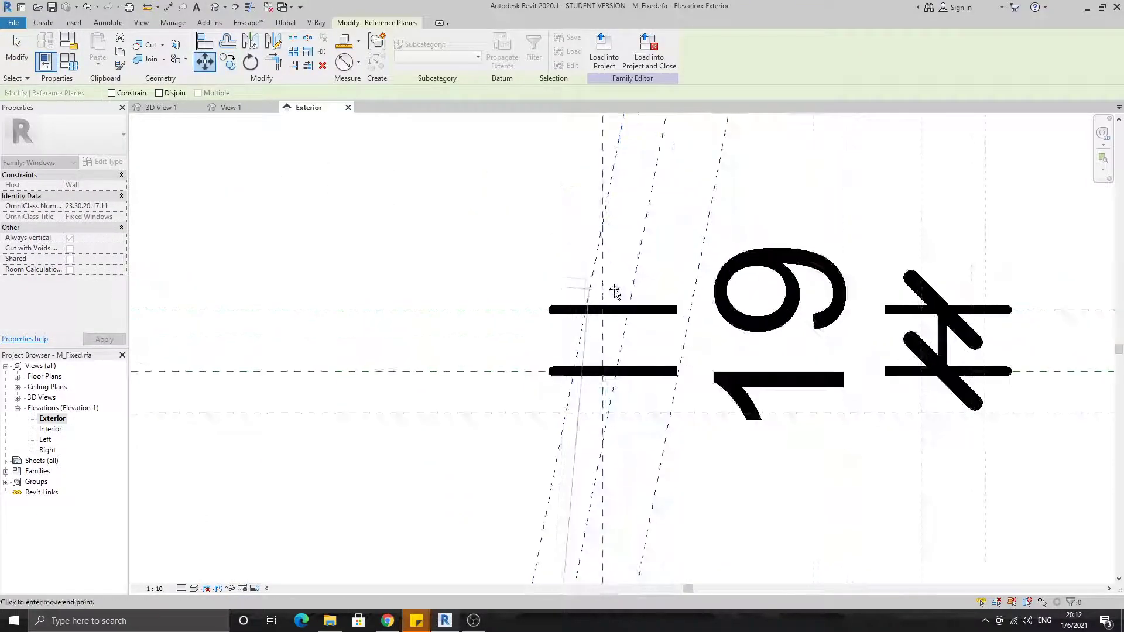
pyautogui.click(603, 310)
pyautogui.scroll(-2, 603, 310)
pyautogui.click(735, 222)
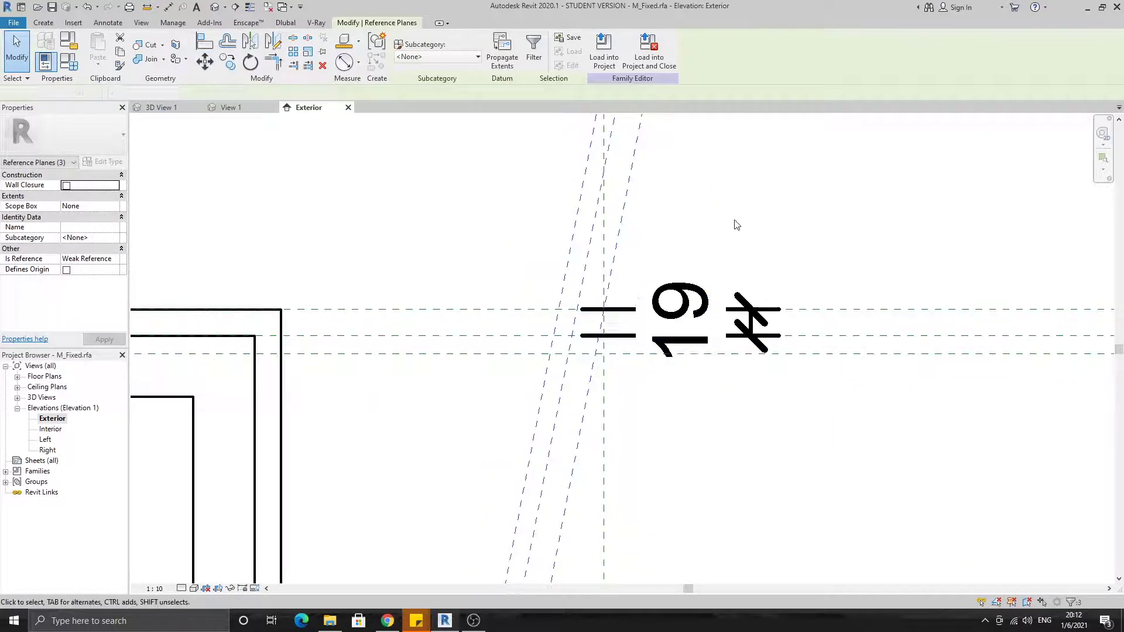
# Place an aligned dimension above the window from its left outer reference plane to the single vertical plane on the right
pyautogui.scroll(-2, 736, 222)
pyautogui.moveTo(695, 400); pyautogui.dragTo(638, 334, button='middle')
pyautogui.scroll(-3, 641, 319)
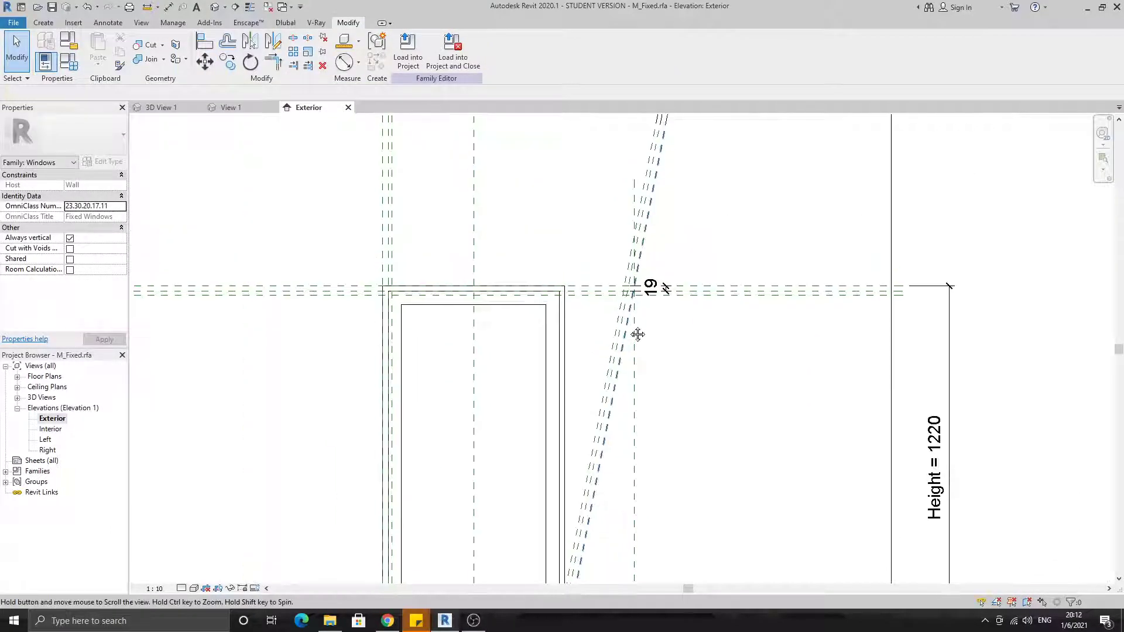
pyautogui.moveTo(674, 179); pyautogui.dragTo(666, 253, button='middle')
pyautogui.scroll(2, 622, 390)
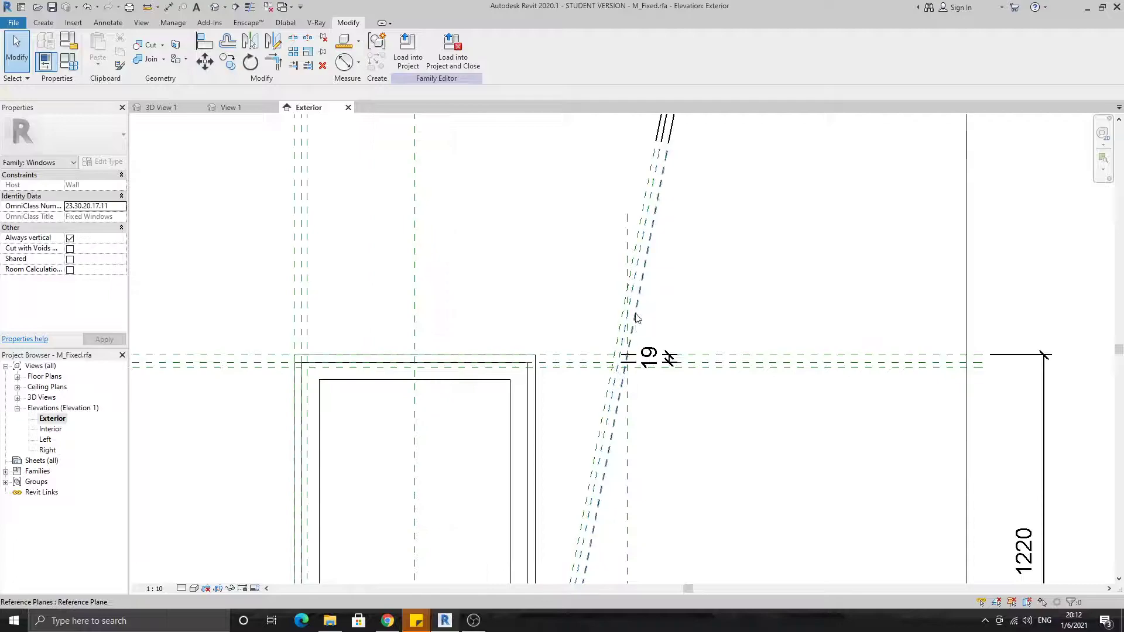
pyautogui.click(168, 8)
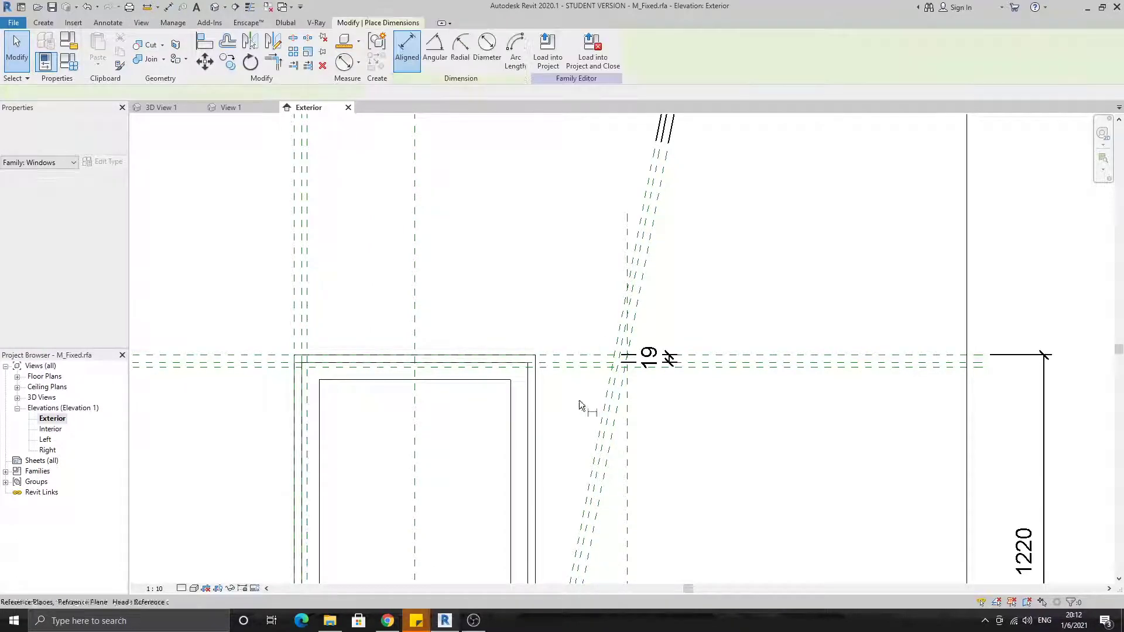
pyautogui.click(628, 434)
pyautogui.click(292, 280)
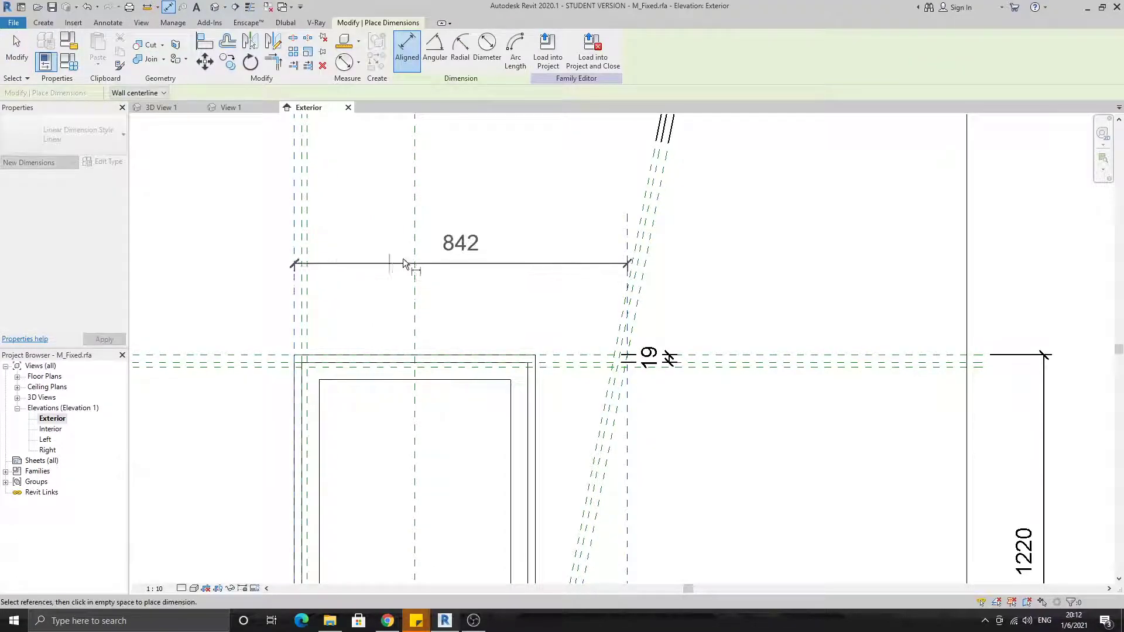
pyautogui.click(529, 258)
pyautogui.moveTo(539, 305); pyautogui.dragTo(546, 289, button='middle')
pyautogui.press('Escape')
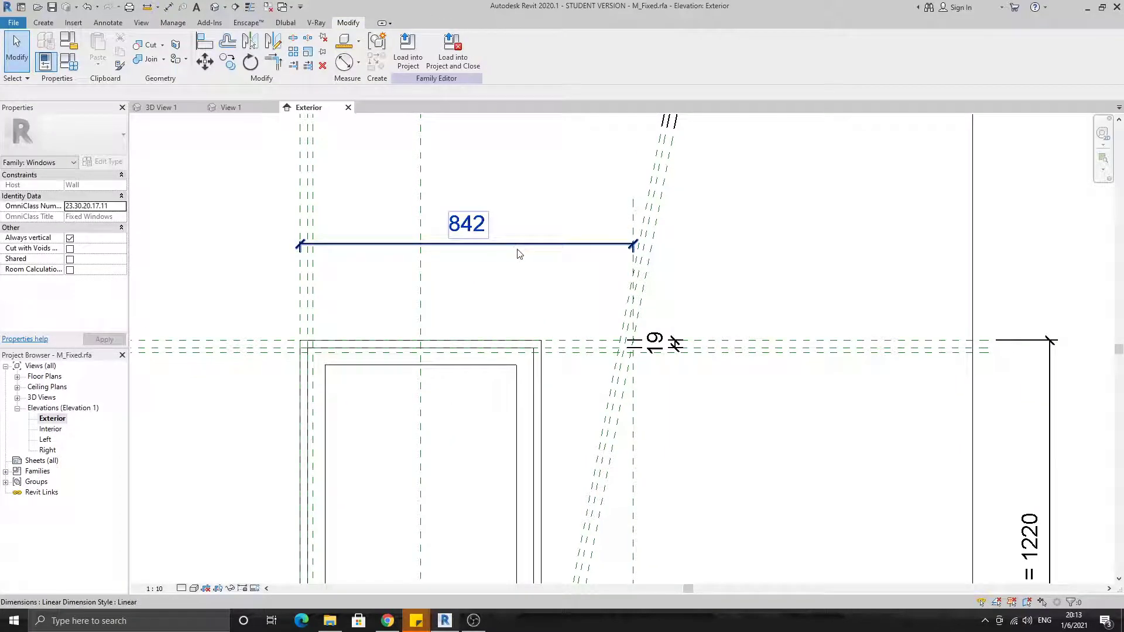
pyautogui.moveTo(650, 414); pyautogui.dragTo(630, 387, button='middle')
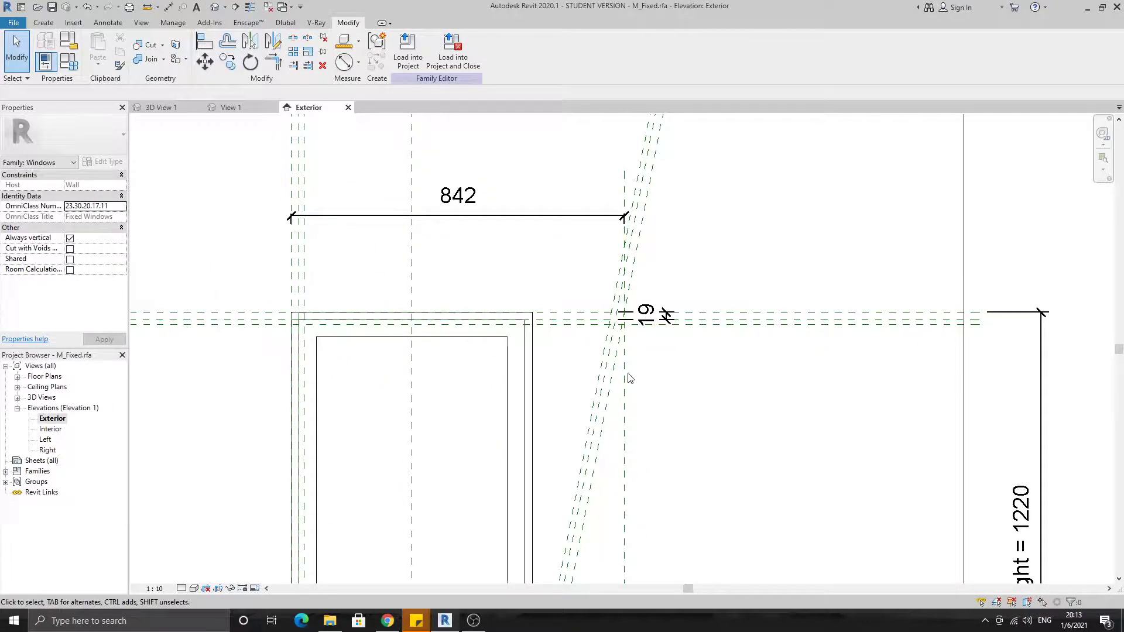
# Place an angular dimension below the window between the outermost slanted reference plane and the single vertical plane
pyautogui.scroll(-2, 532, 296)
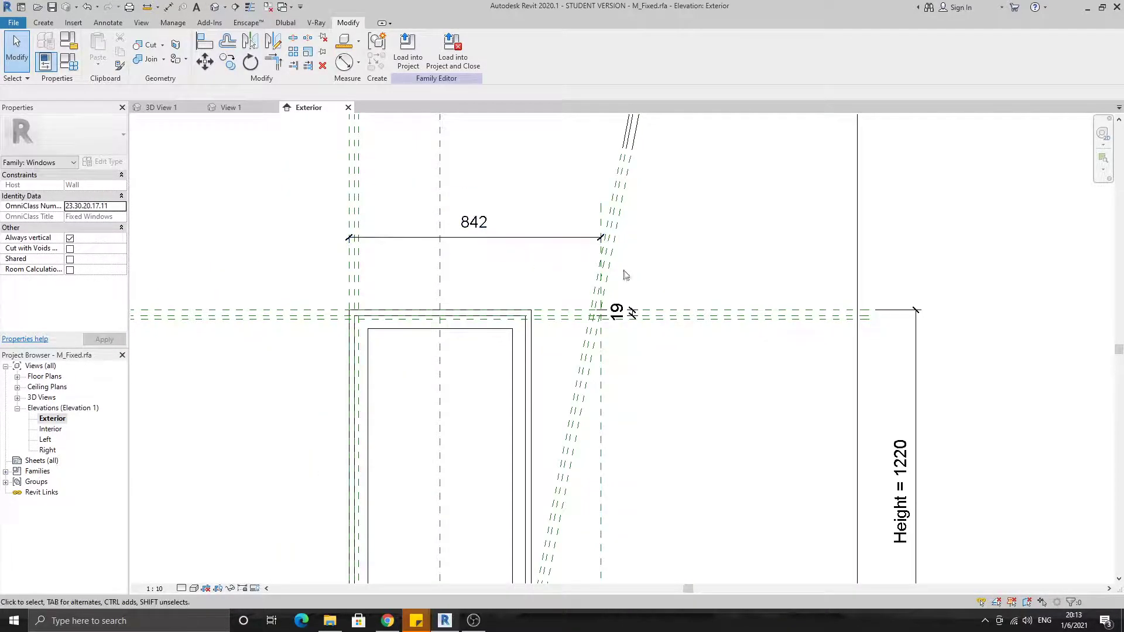
pyautogui.click(169, 7)
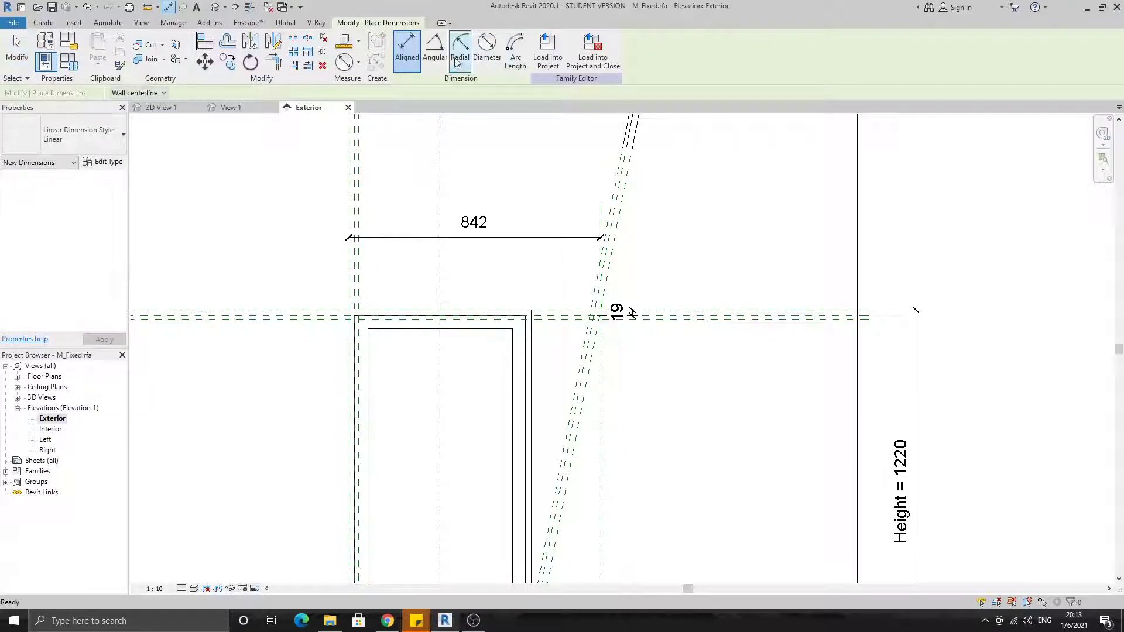
pyautogui.click(434, 53)
pyautogui.moveTo(578, 544); pyautogui.dragTo(556, 299, button='middle')
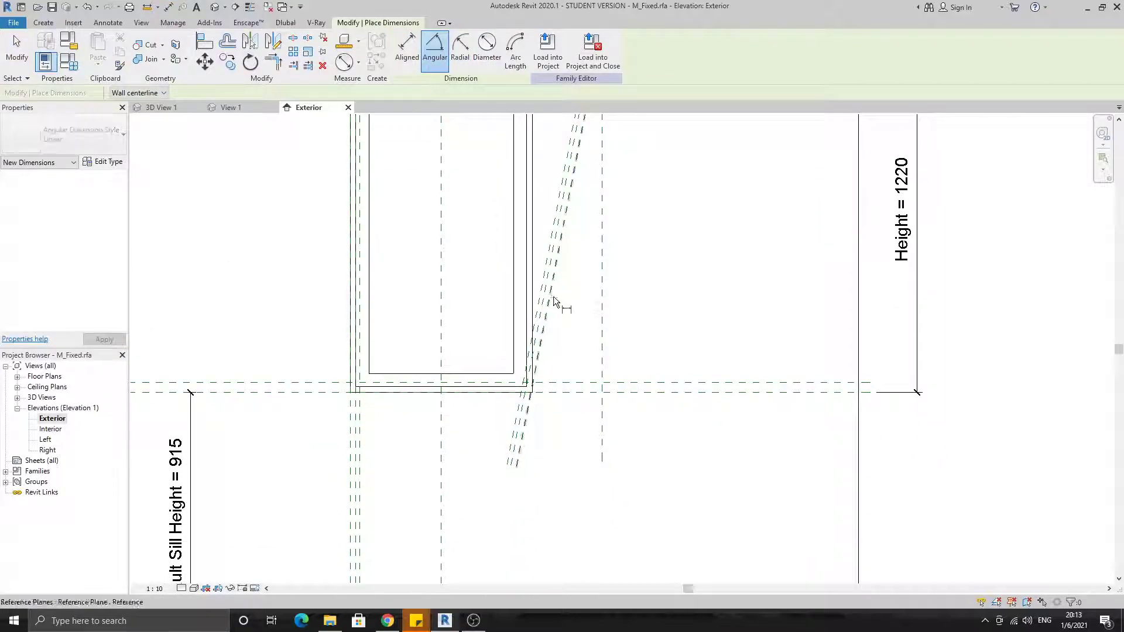
pyautogui.click(600, 304)
pyautogui.scroll(-2, 600, 313)
pyautogui.click(571, 483)
pyautogui.moveTo(587, 331); pyautogui.dragTo(576, 434, button='middle')
pyautogui.scroll(-3, 576, 434)
pyautogui.scroll(2, 581, 366)
pyautogui.press('Escape')
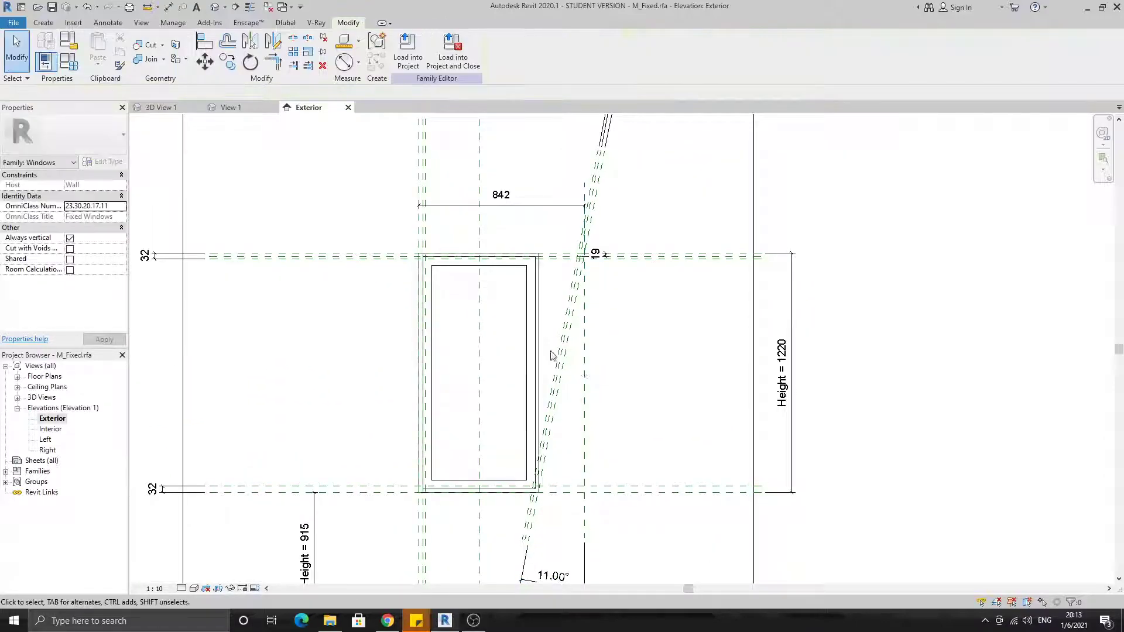
# Add a type parameter named Angle, of parameter type Angle and grouped under Dimensions, and set it to 15°
pyautogui.click(69, 61)
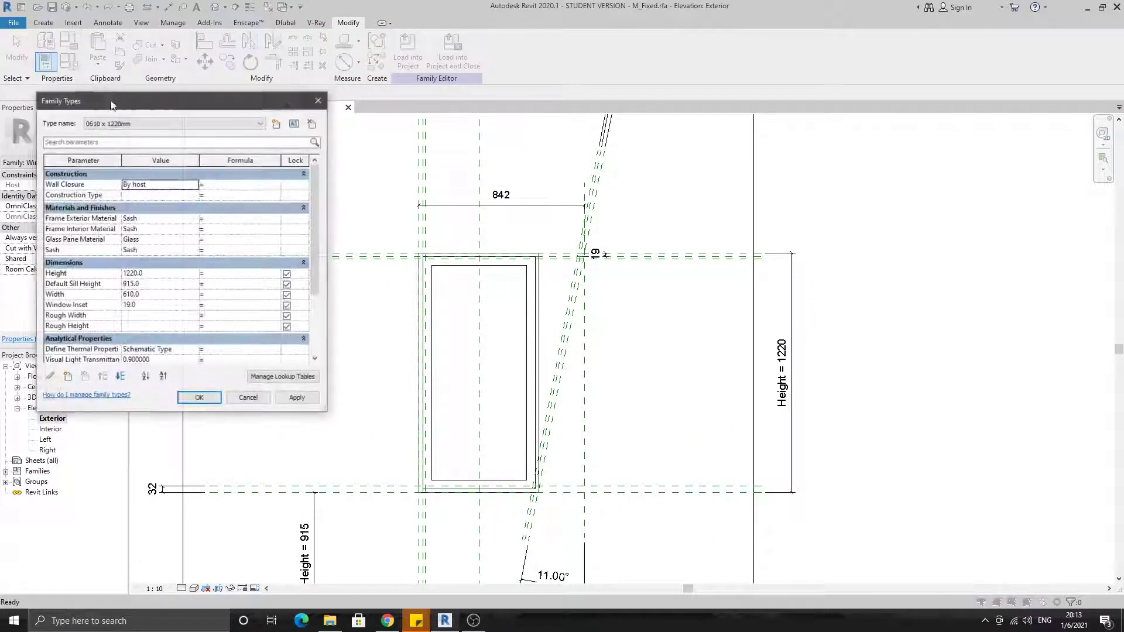
pyautogui.click(68, 377)
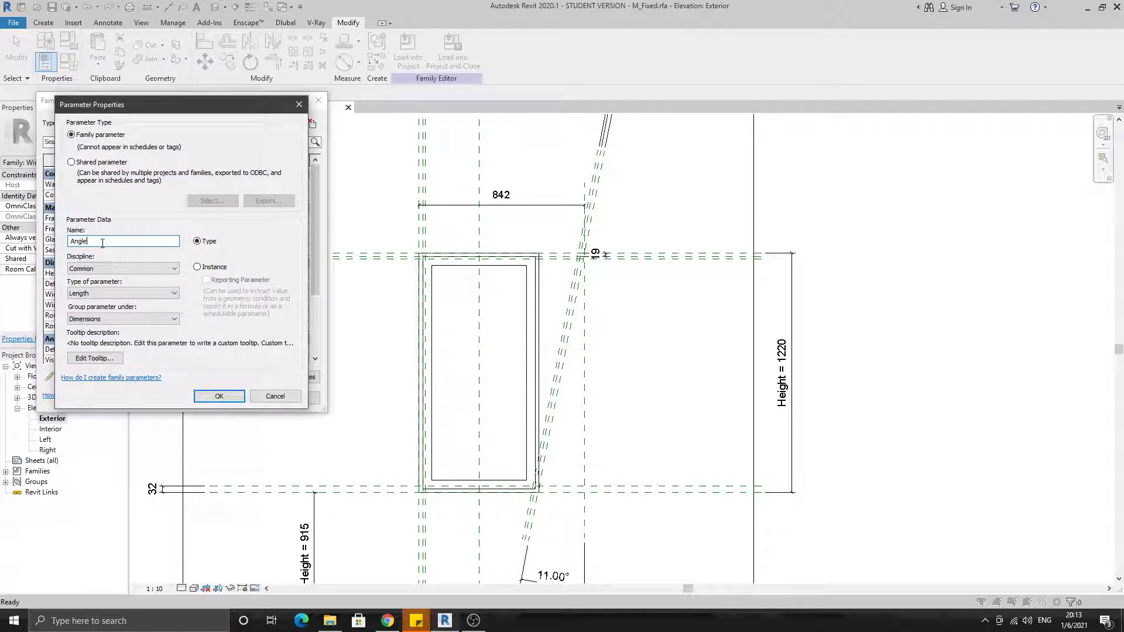
pyautogui.click(123, 293)
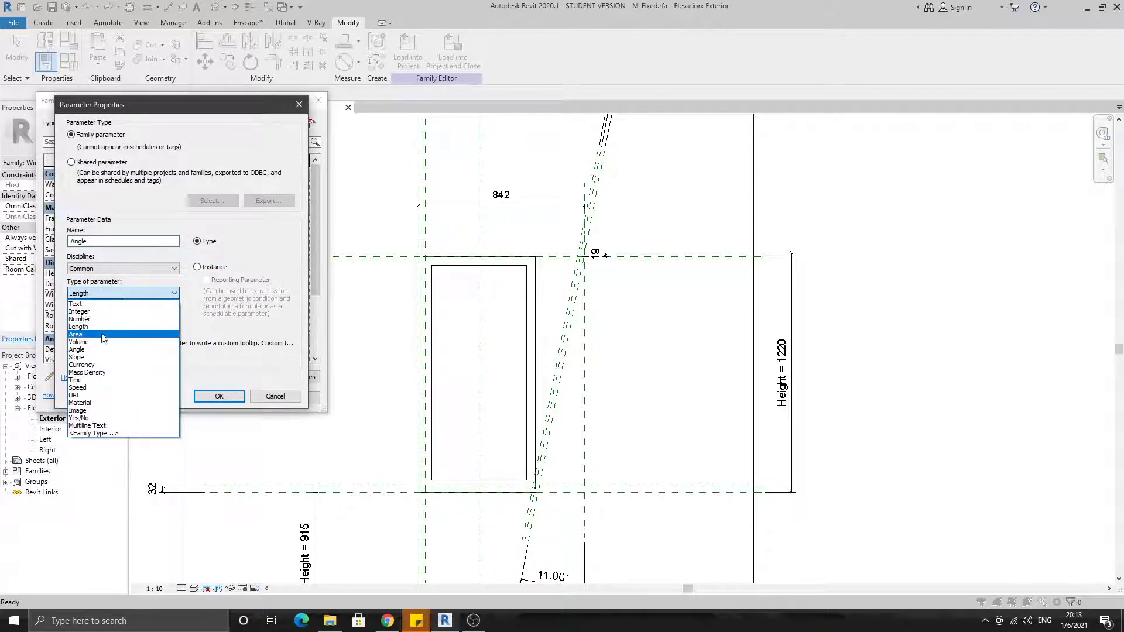
pyautogui.click(101, 350)
pyautogui.click(219, 396)
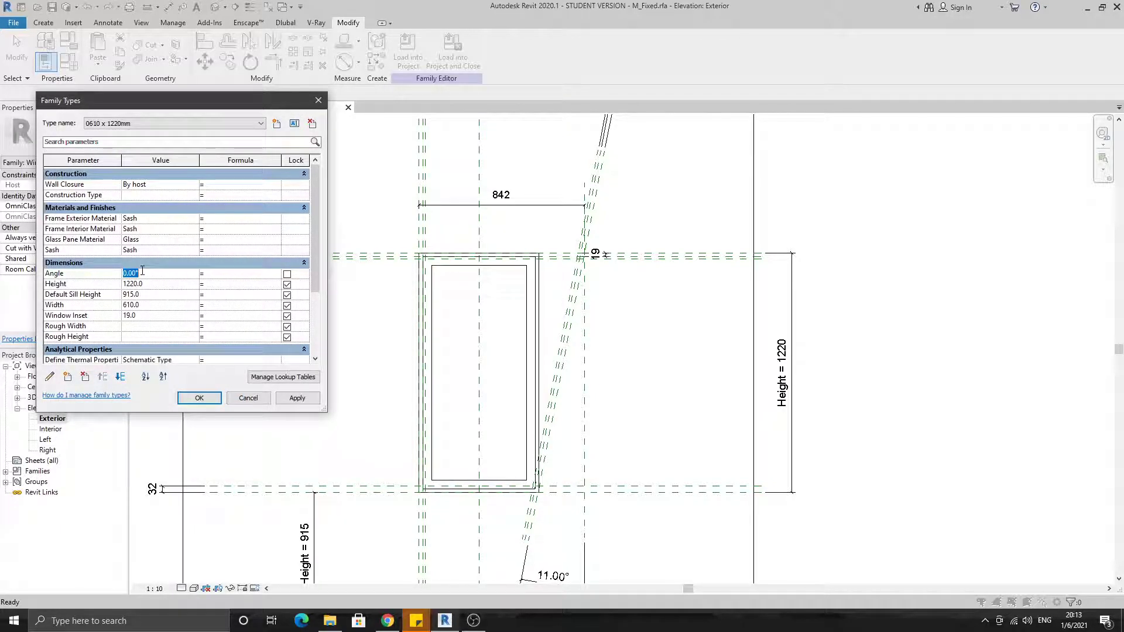
# Add a type parameter named Top width, of parameter type Length, set it to 800, and apply the family type changes
pyautogui.click(69, 377)
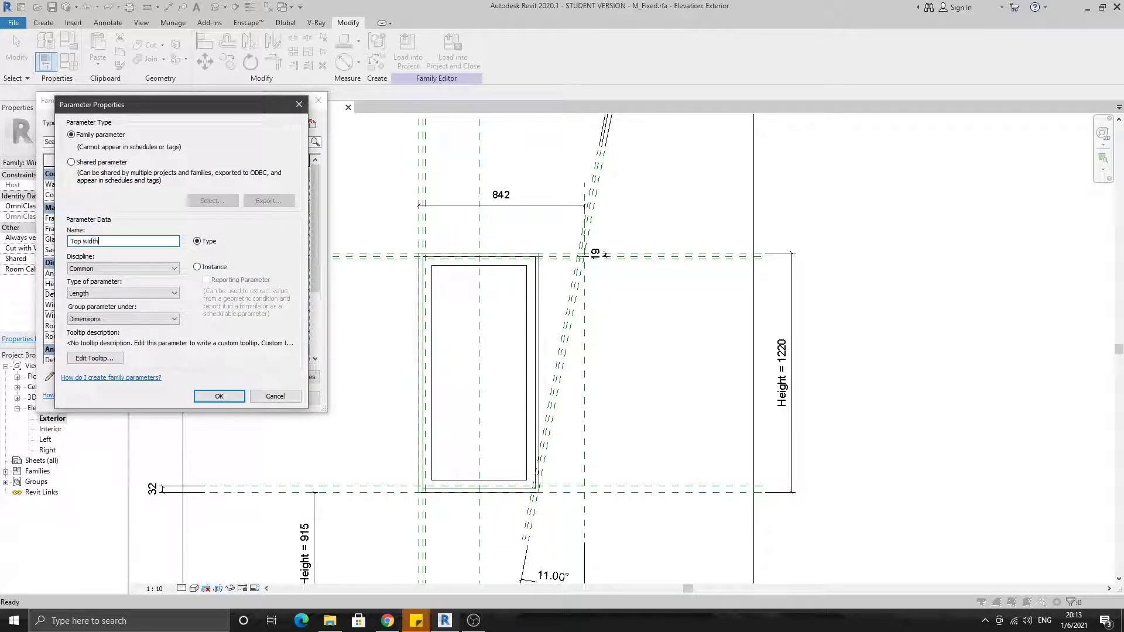
pyautogui.click(221, 395)
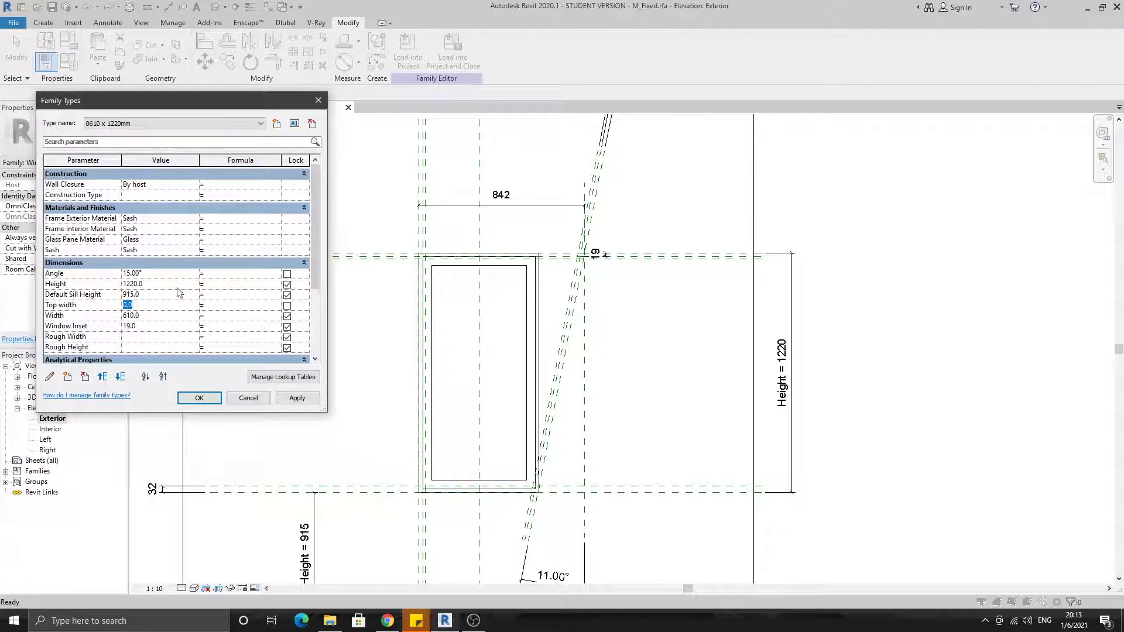
pyautogui.click(199, 397)
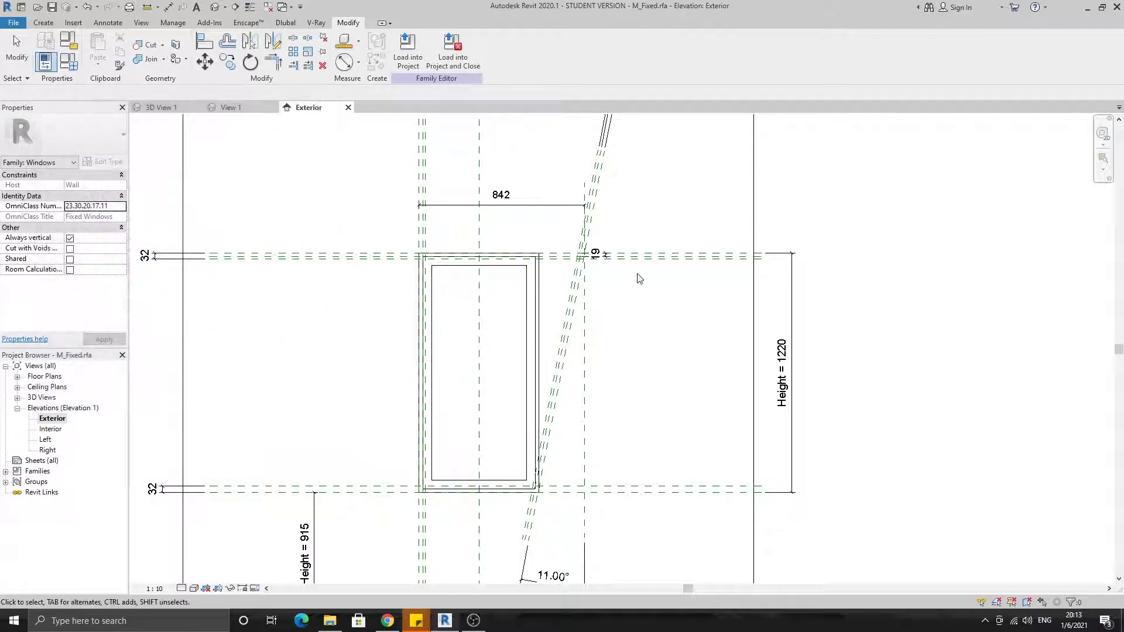
# Label the horizontal dimension above the window with the Top width parameter
pyautogui.click(541, 204)
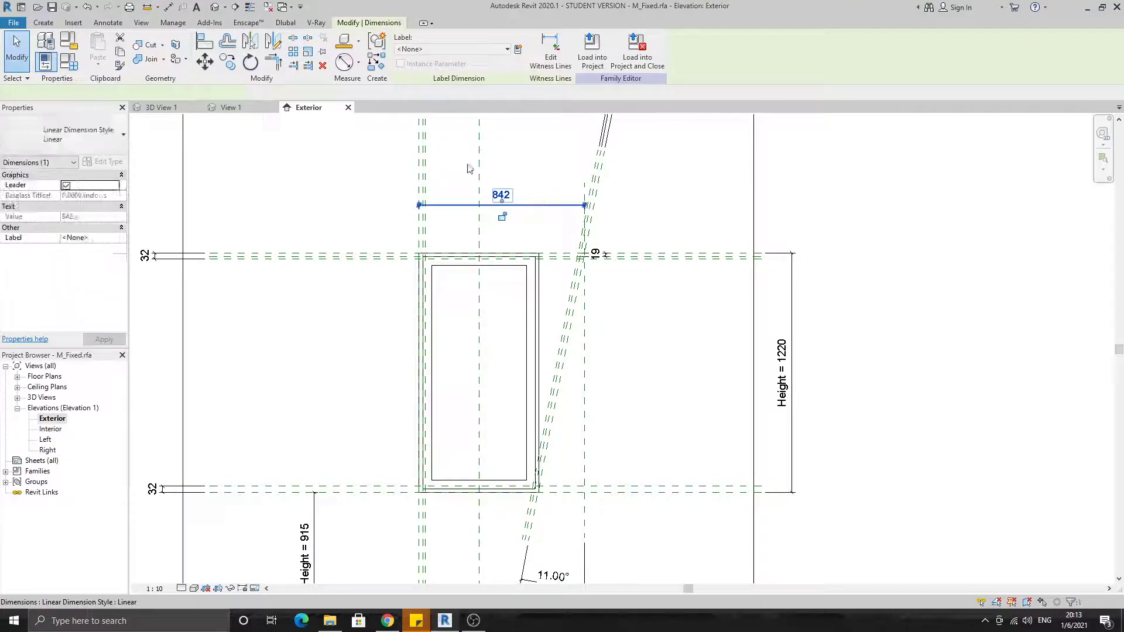
pyautogui.click(451, 49)
pyautogui.click(314, 160)
pyautogui.click(519, 205)
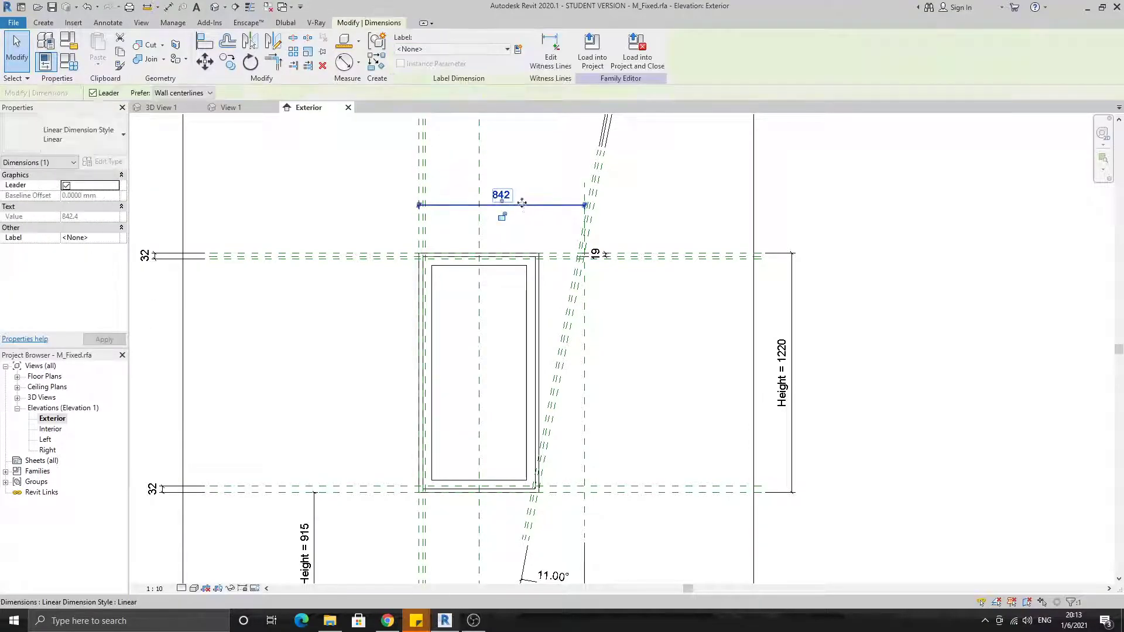
pyautogui.click(455, 52)
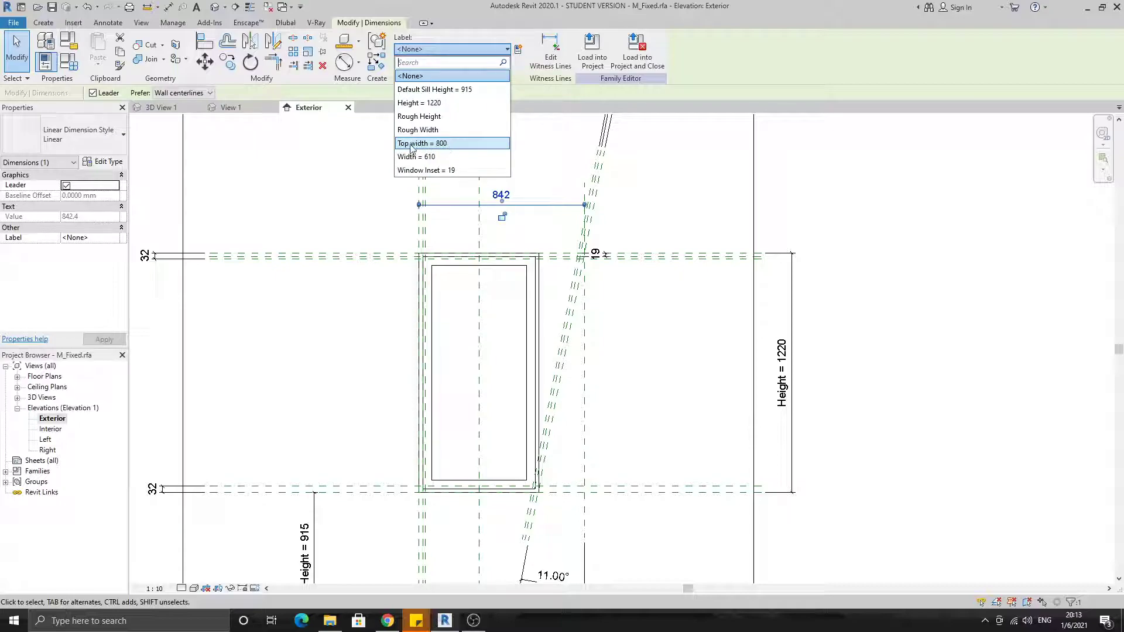
pyautogui.click(454, 144)
# Try to label the angular dimension below the window with the Angle parameter
pyautogui.moveTo(602, 333)
pyautogui.mouseDown(button='middle')
pyautogui.moveTo(578, 242)
pyautogui.moveTo(602, 318)
pyautogui.mouseUp(button='middle')
pyautogui.click(507, 523)
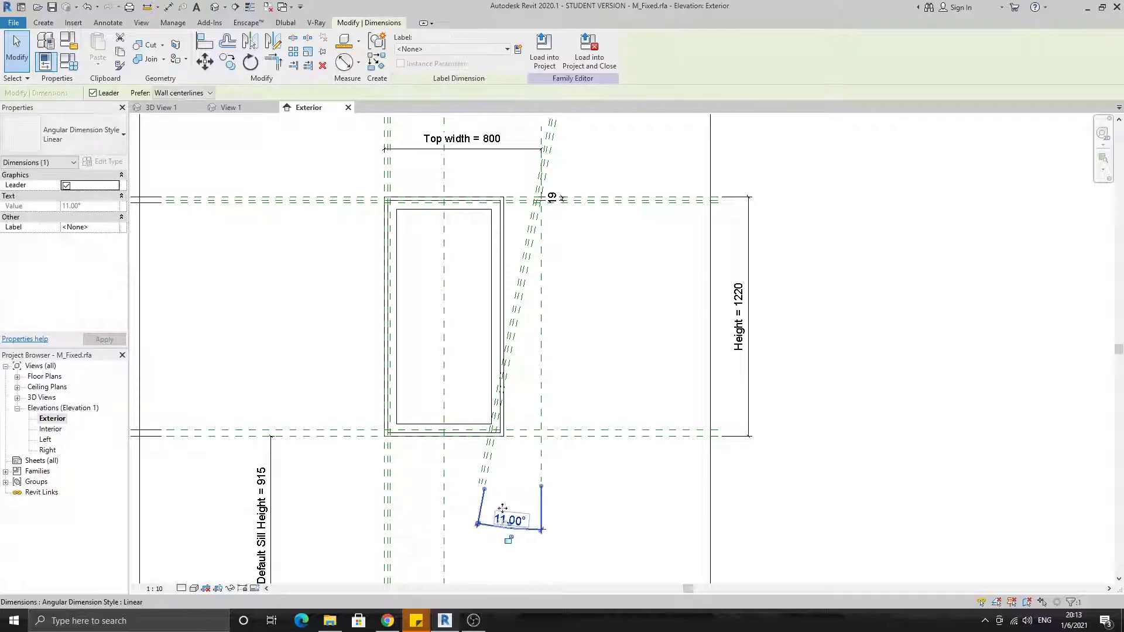
pyautogui.click(449, 50)
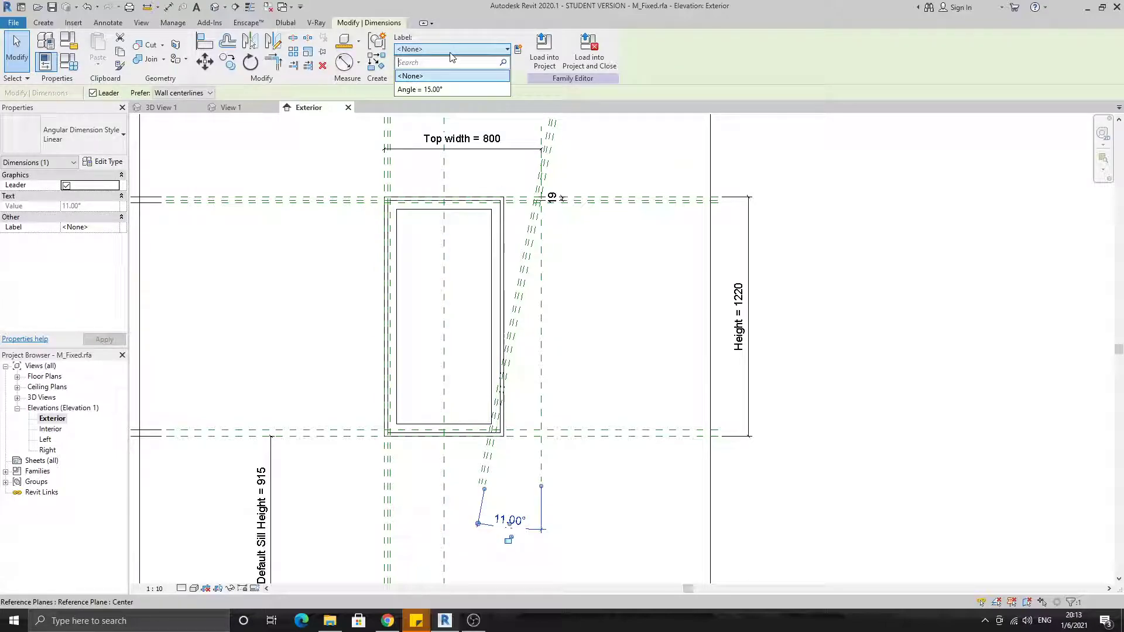
pyautogui.click(433, 89)
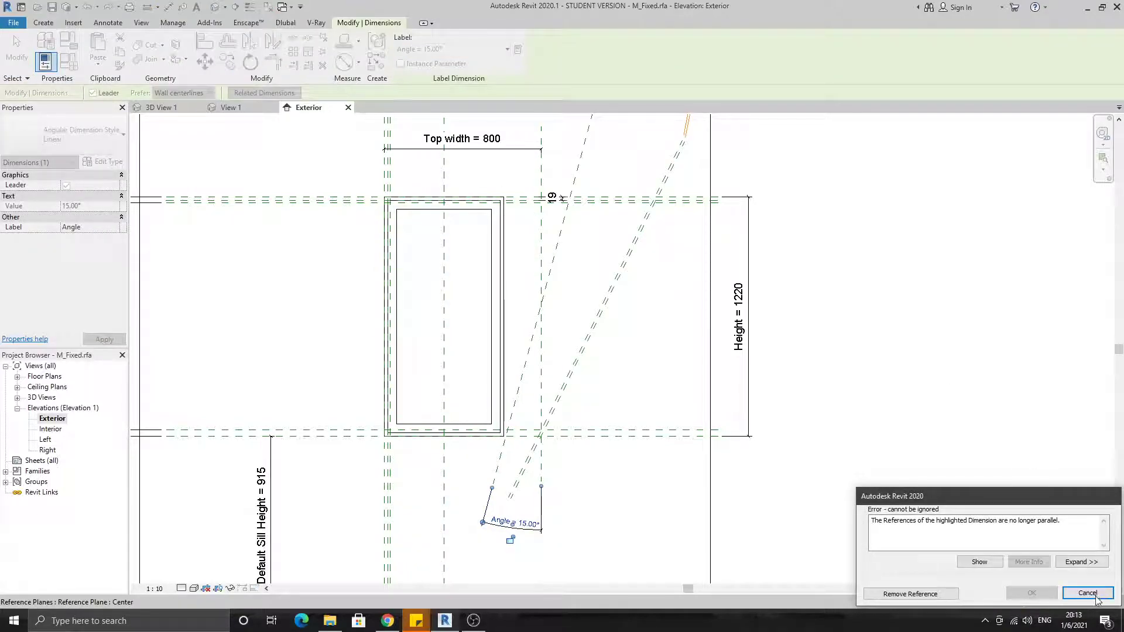
pyautogui.click(1088, 593)
# Move the small dimensions between the three slanted reference planes farther up along the planes, above the wall's top edge
pyautogui.moveTo(617, 311); pyautogui.dragTo(574, 373, button='middle')
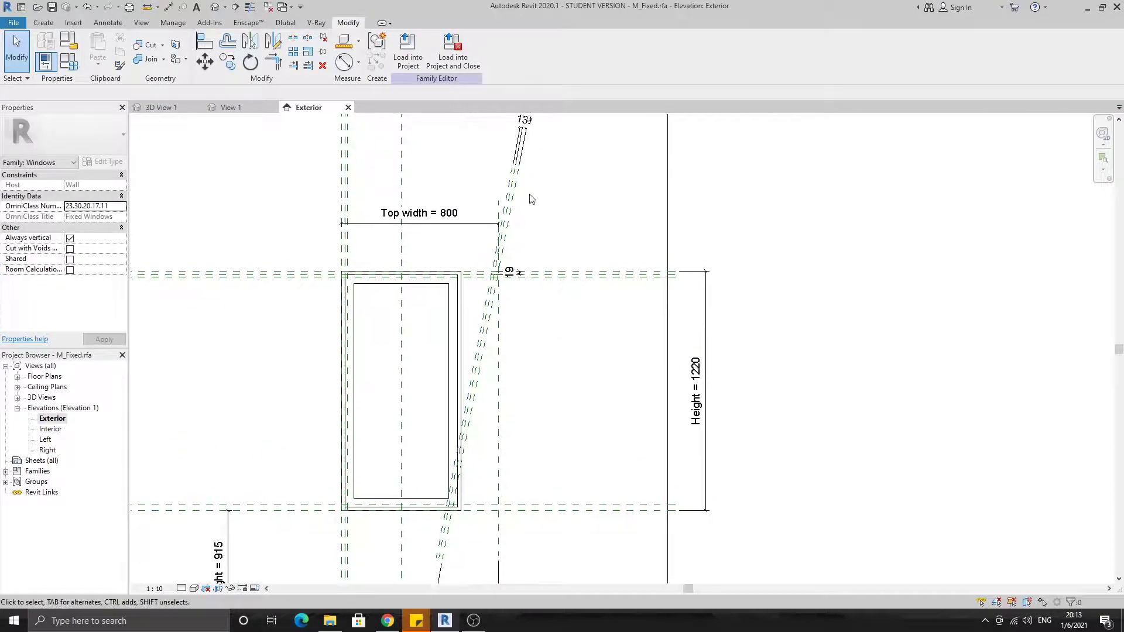
pyautogui.moveTo(547, 197); pyautogui.dragTo(531, 277, button='middle')
pyautogui.moveTo(508, 325); pyautogui.dragTo(546, 338, button='middle')
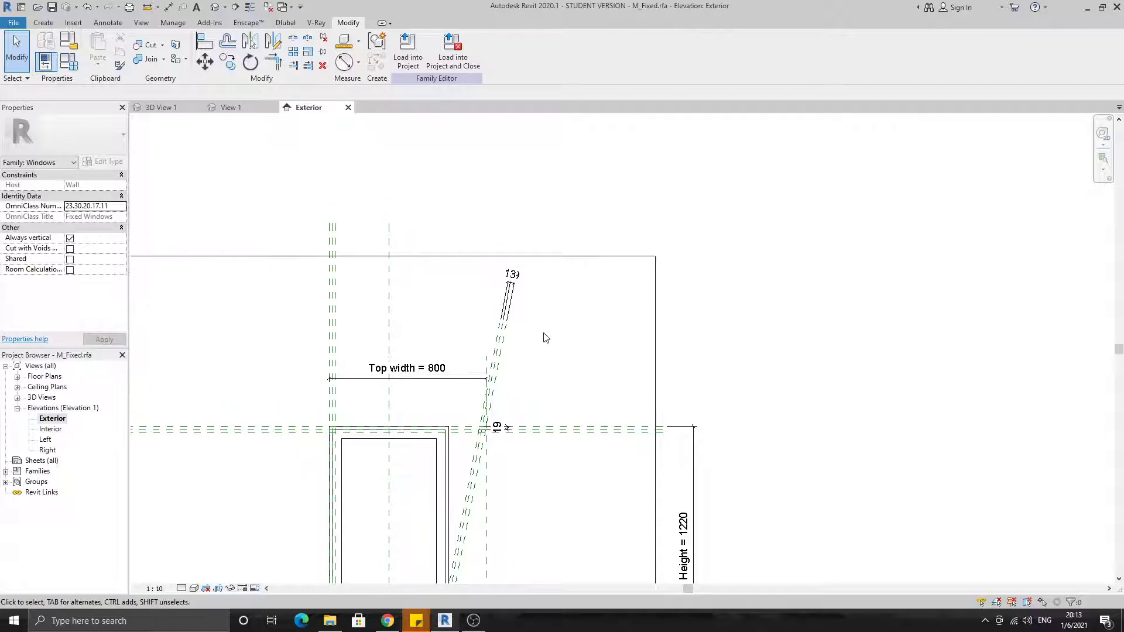
pyautogui.click(507, 321)
pyautogui.scroll(4, 510, 302)
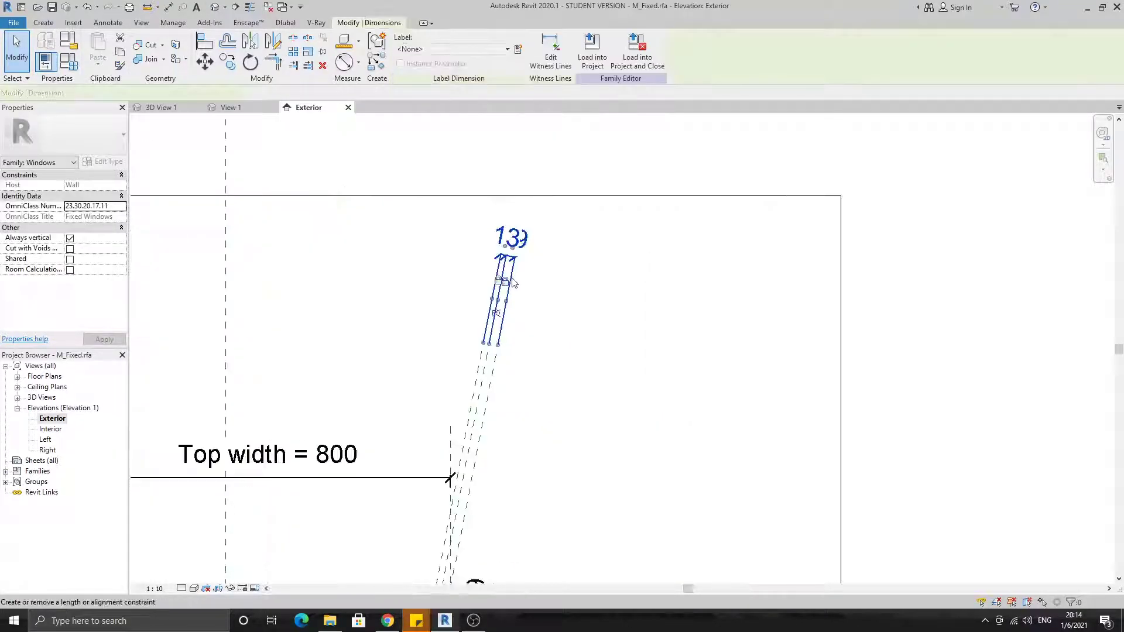
pyautogui.moveTo(513, 260); pyautogui.dragTo(593, 152)
pyautogui.moveTo(557, 116); pyautogui.dragTo(544, 203, button='middle')
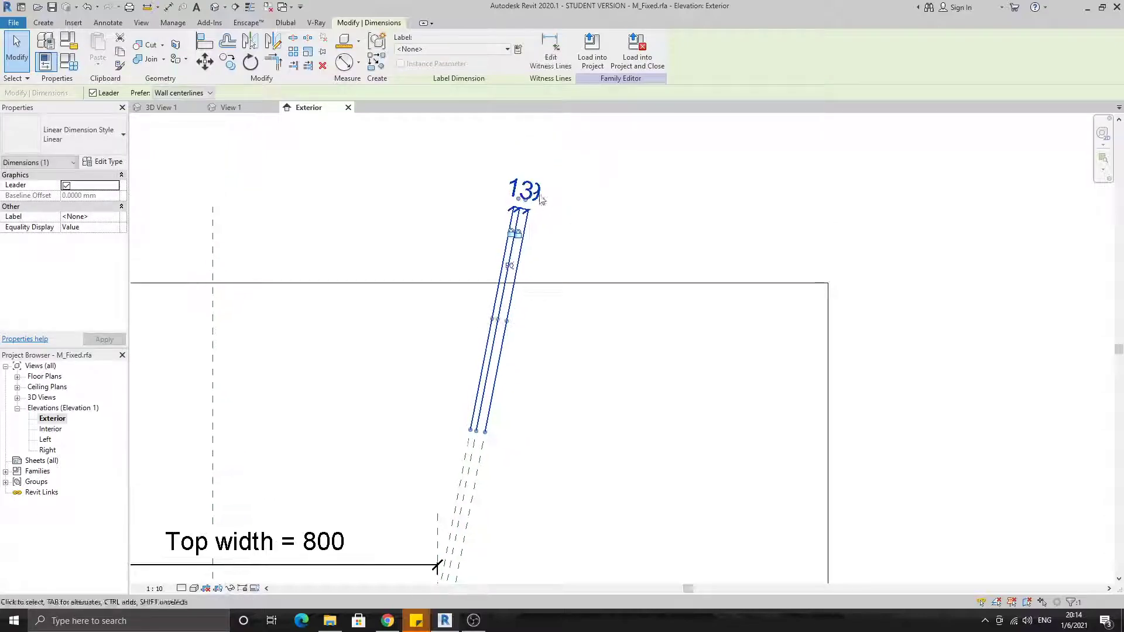
pyautogui.click(537, 226)
pyautogui.click(522, 243)
pyautogui.moveTo(522, 243); pyautogui.dragTo(505, 343)
pyautogui.click(553, 405)
pyautogui.moveTo(553, 405); pyautogui.dragTo(571, 312, button='middle')
# Shorten the three slanted reference planes so their upper ends sit just above the window's top reference plane
pyautogui.click(494, 404)
pyautogui.moveTo(547, 419); pyautogui.dragTo(592, 227, button='middle')
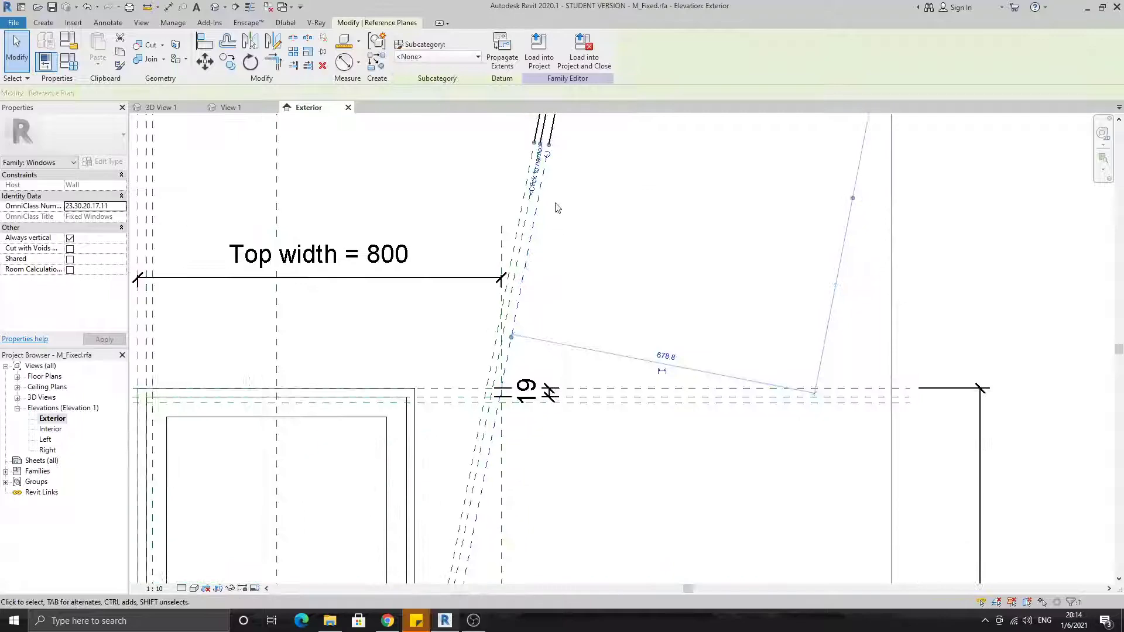
pyautogui.moveTo(521, 356); pyautogui.dragTo(519, 367)
pyautogui.click(549, 291)
pyautogui.click(524, 233)
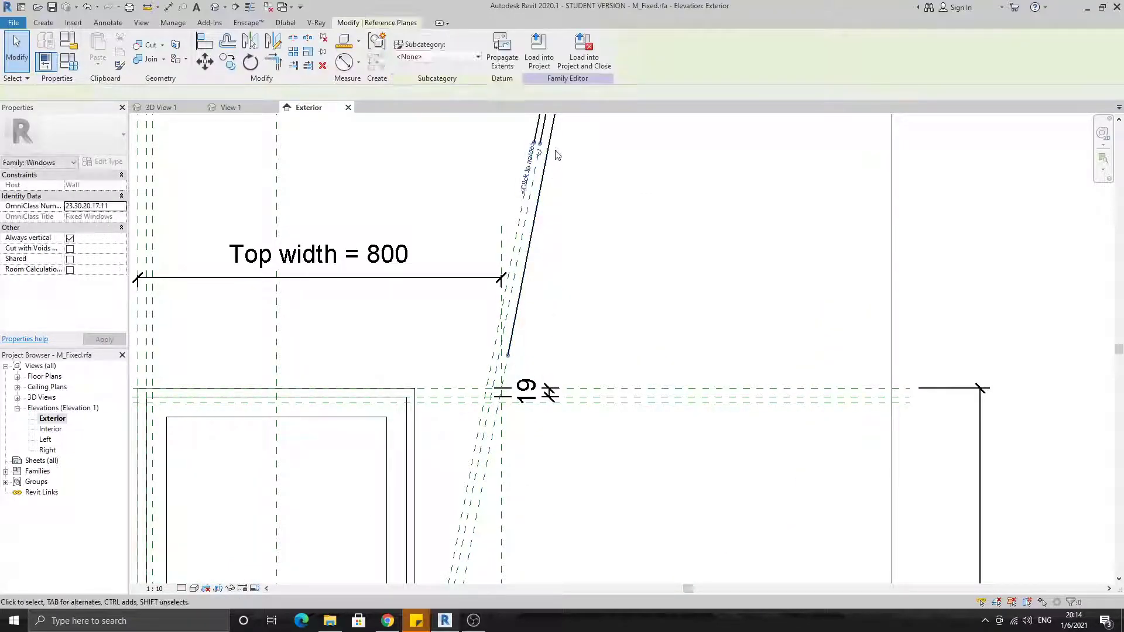
pyautogui.moveTo(513, 345); pyautogui.dragTo(508, 366)
pyautogui.click(518, 221)
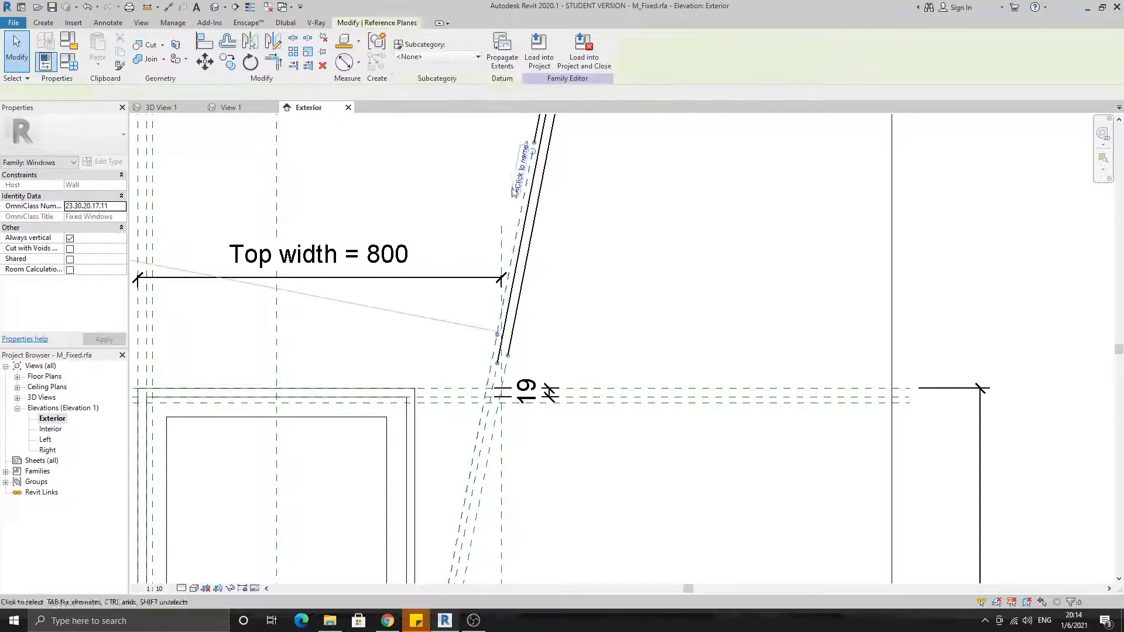
pyautogui.moveTo(532, 152); pyautogui.dragTo(499, 363)
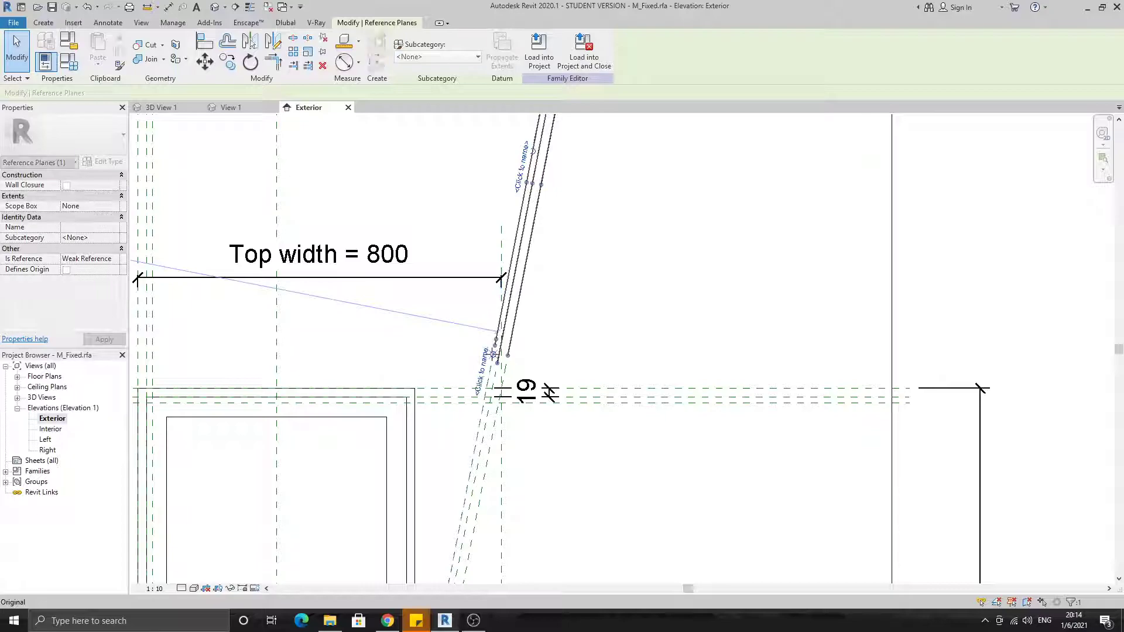
pyautogui.click(577, 326)
# Assign the Angle parameter to the angular dimension between the slanted and vertical reference planes
pyautogui.scroll(-2, 577, 326)
pyautogui.scroll(-1, 606, 416)
pyautogui.moveTo(607, 416); pyautogui.dragTo(585, 303, button='middle')
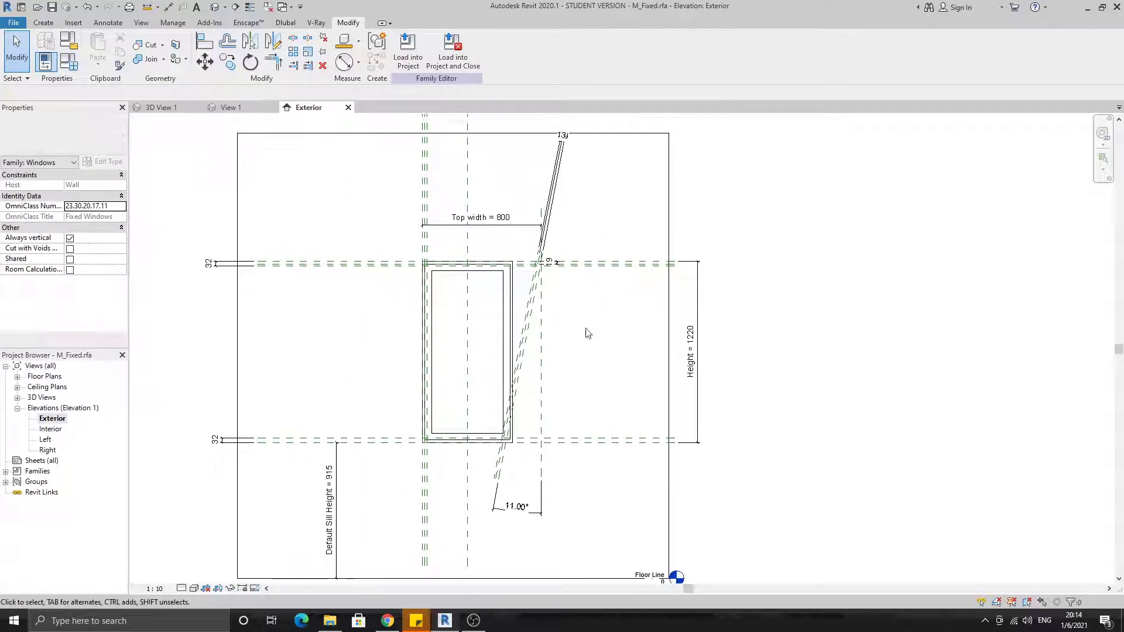
pyautogui.click(515, 507)
pyautogui.click(453, 49)
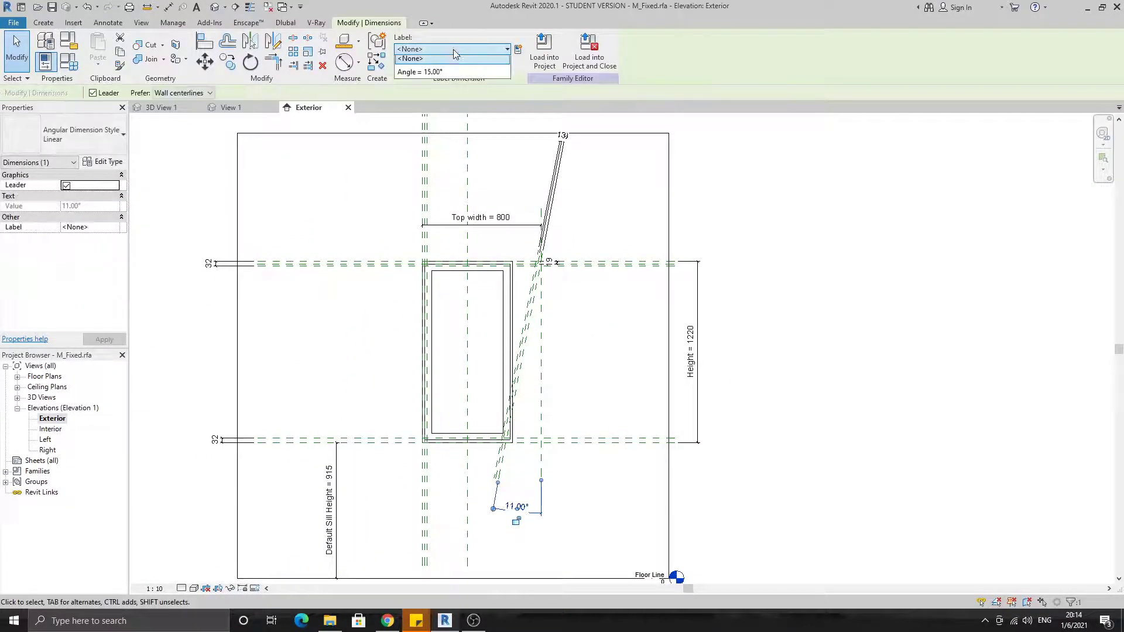
pyautogui.click(448, 87)
pyautogui.click(598, 317)
pyautogui.moveTo(598, 317); pyautogui.dragTo(561, 278, button='middle')
pyautogui.scroll(4, 503, 310)
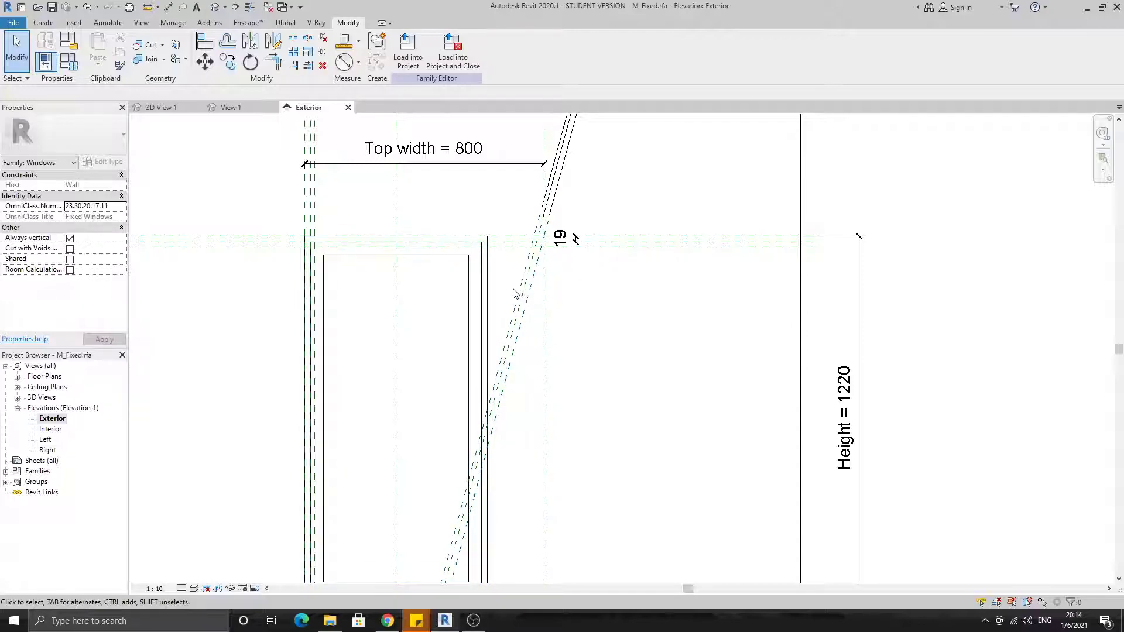
pyautogui.click(521, 316)
pyautogui.click(531, 367)
pyautogui.click(486, 328)
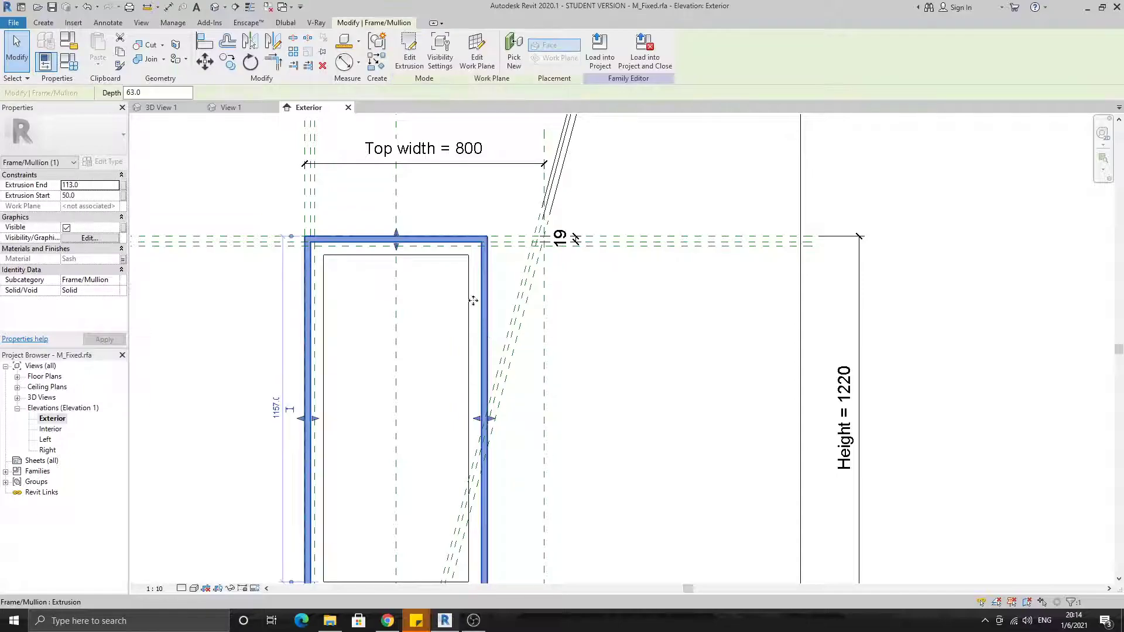
# Filter a selection of the window's elements down to the opening cut only and open its boundary for editing
pyautogui.moveTo(671, 365); pyautogui.dragTo(661, 310, button='middle')
pyautogui.moveTo(413, 179); pyautogui.dragTo(673, 550)
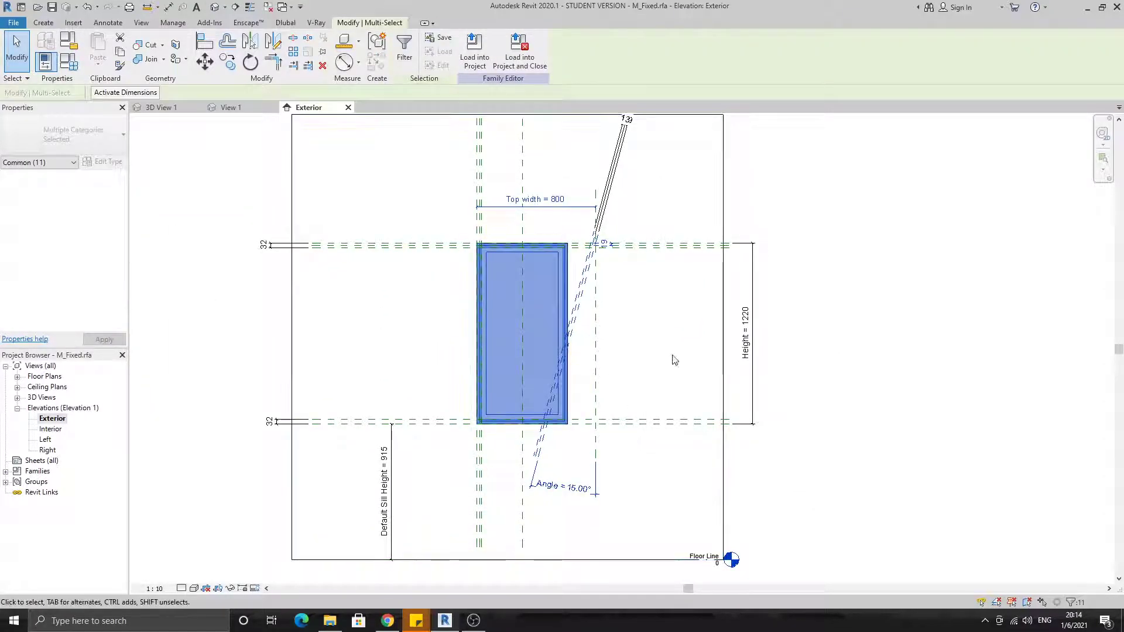
pyautogui.click(410, 55)
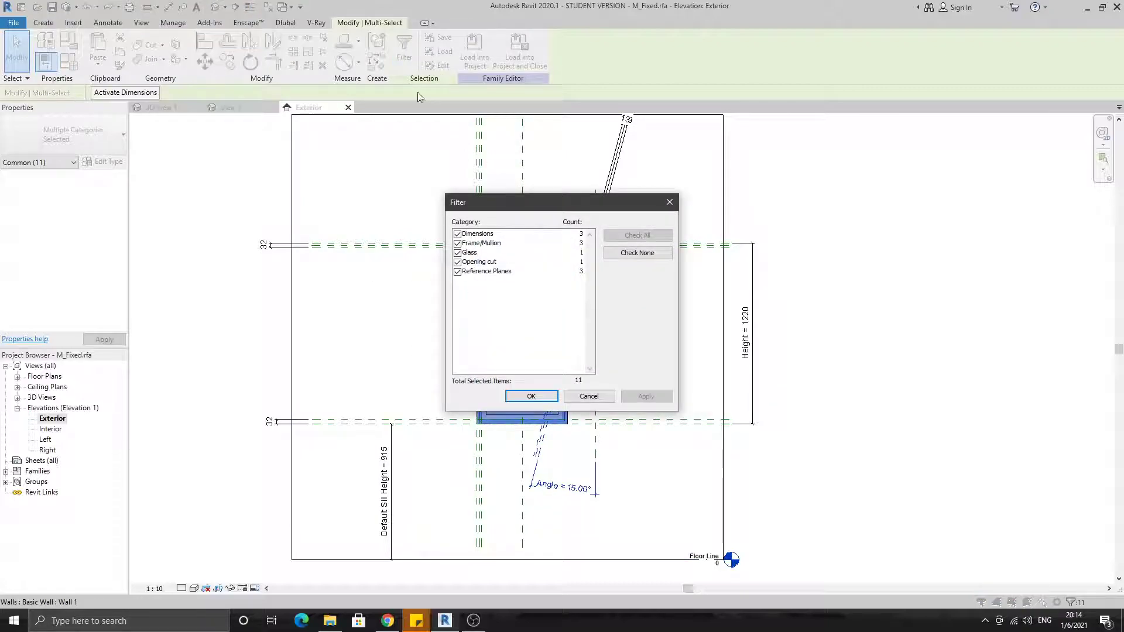
pyautogui.click(637, 252)
pyautogui.click(457, 262)
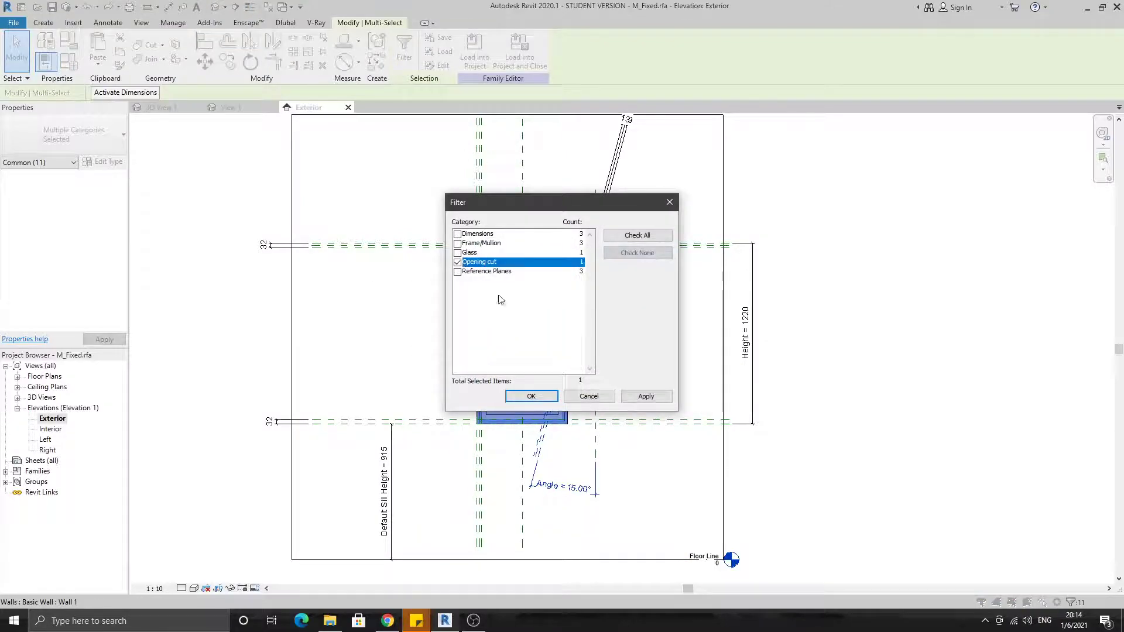
pyautogui.click(531, 396)
pyautogui.click(409, 55)
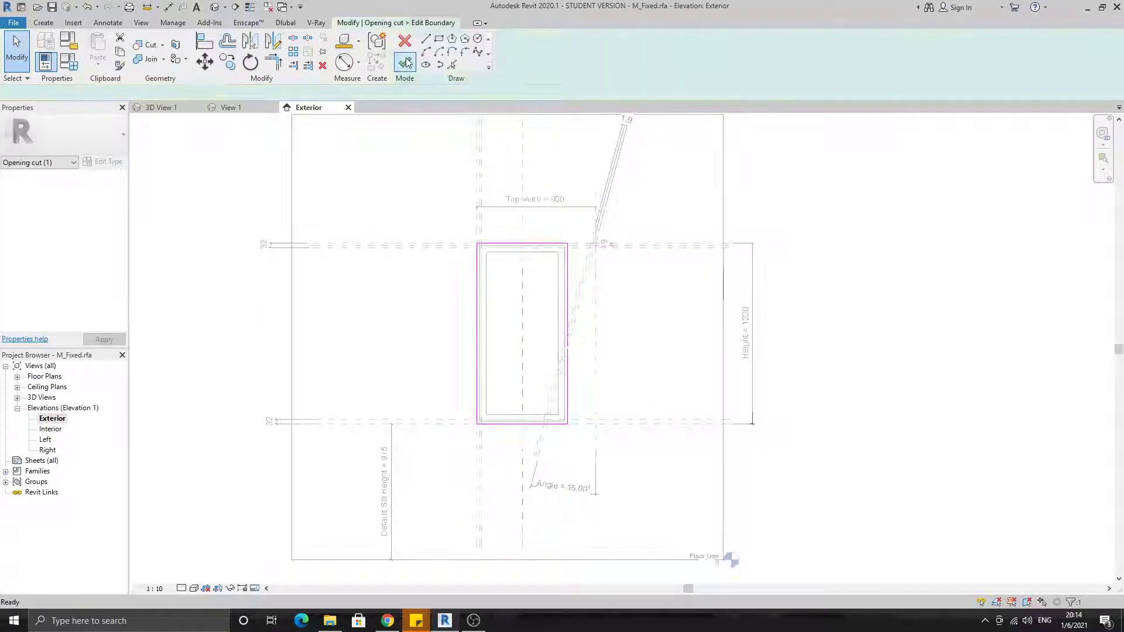
# Align the opening cut's right boundary line to the outermost slanted reference plane
pyautogui.scroll(3, 574, 231)
pyautogui.scroll(4, 550, 249)
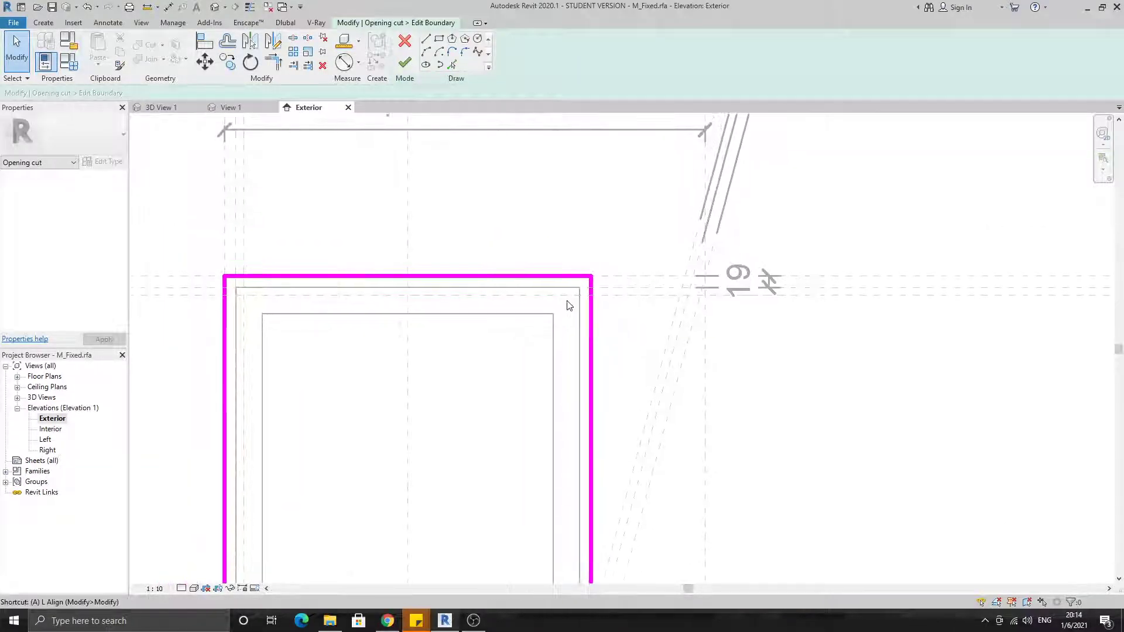
pyautogui.press('a')
pyautogui.press('l')
pyautogui.click(777, 244)
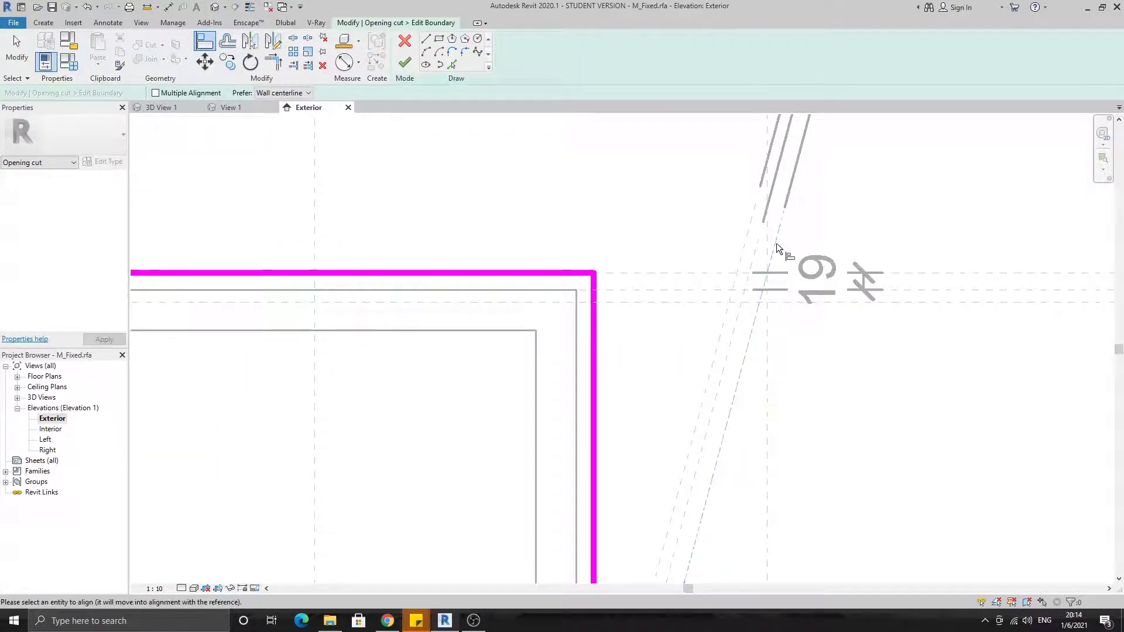
pyautogui.click(592, 353)
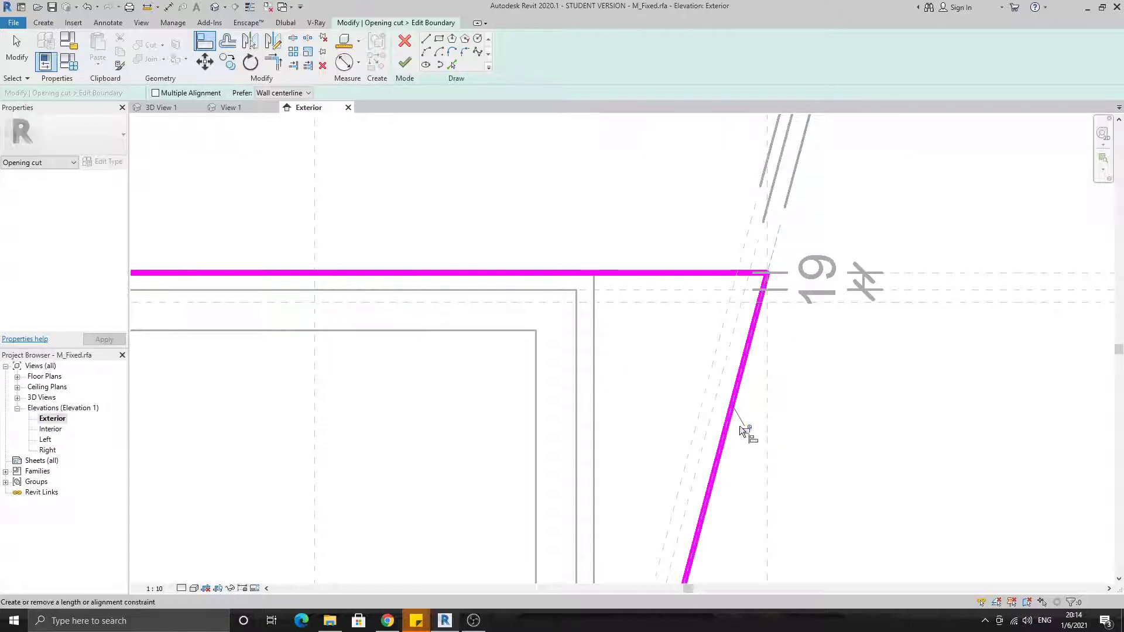
# Align the opening cut's bottom boundary line to the Sill reference plane and lock it
pyautogui.scroll(-4, 750, 428)
pyautogui.moveTo(747, 418); pyautogui.dragTo(749, 281, button='middle')
pyautogui.scroll(-3, 706, 283)
pyautogui.moveTo(733, 465); pyautogui.dragTo(720, 367, button='middle')
pyautogui.scroll(2, 536, 456)
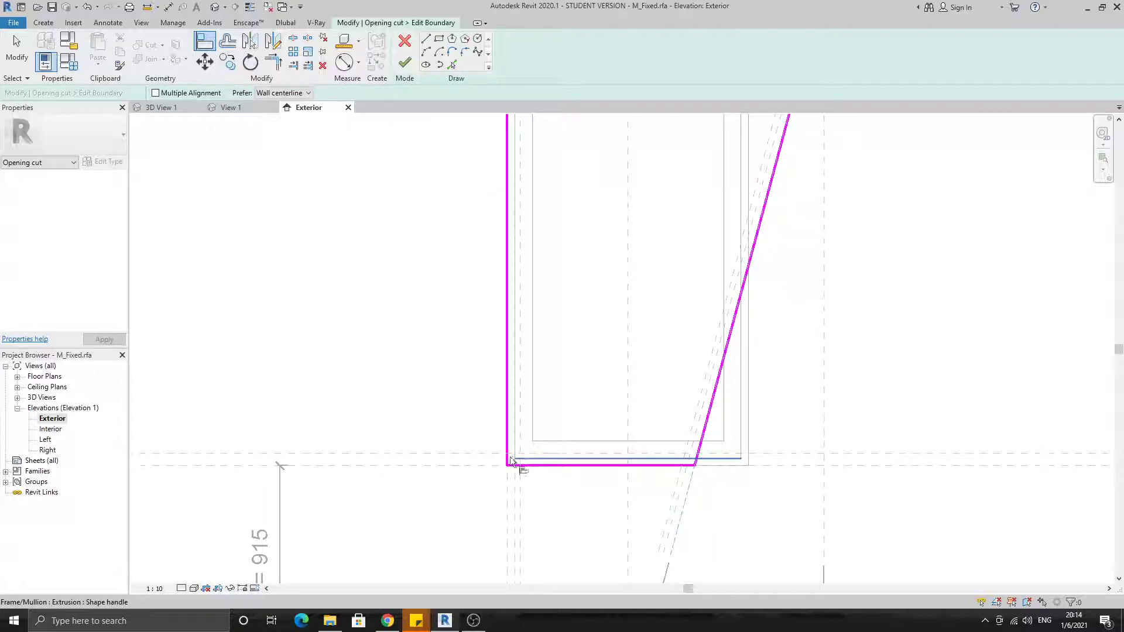
pyautogui.click(441, 465)
pyautogui.click(565, 466)
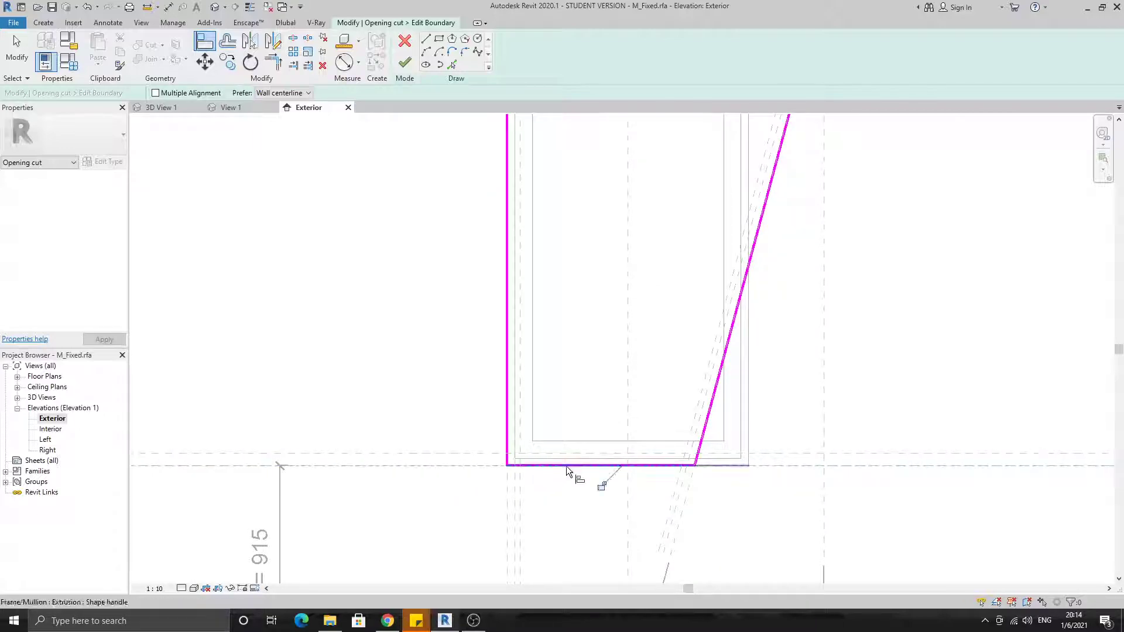
pyautogui.click(597, 486)
# Align the opening cut's left boundary line to the outermost left vertical reference plane and lock it
pyautogui.scroll(-5, 596, 486)
pyautogui.moveTo(534, 185); pyautogui.dragTo(553, 287, button='middle')
pyautogui.scroll(1, 553, 275)
pyautogui.click(571, 272)
pyautogui.click(579, 403)
pyautogui.click(596, 370)
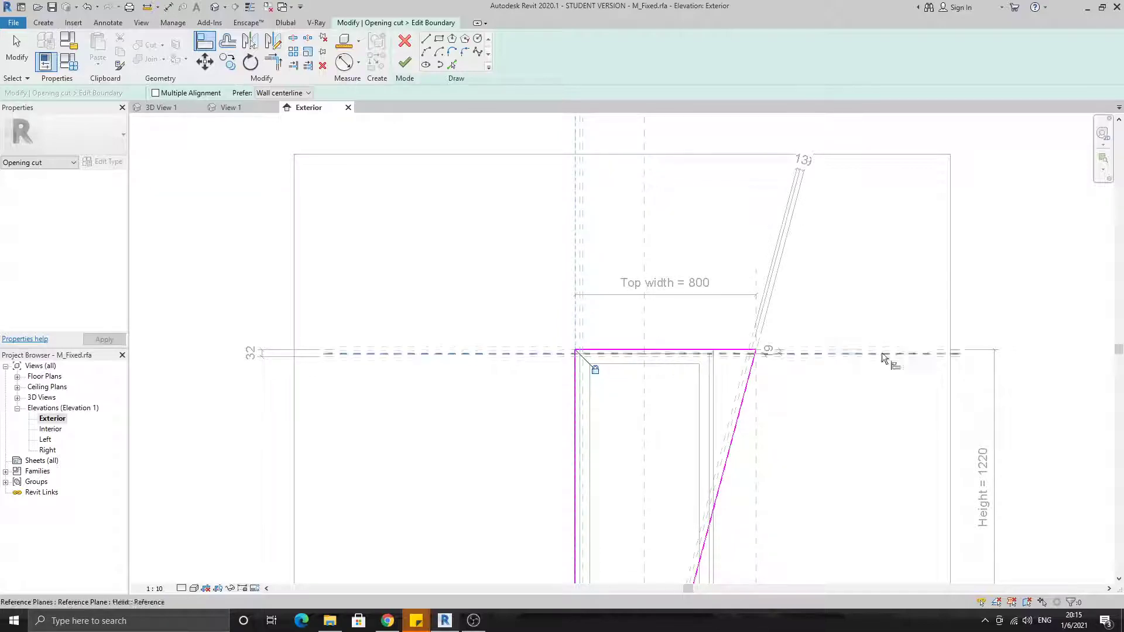
# Align and lock the opening cut's top boundary line to the Head reference plane, and finish the boundary sketch
pyautogui.click(880, 349)
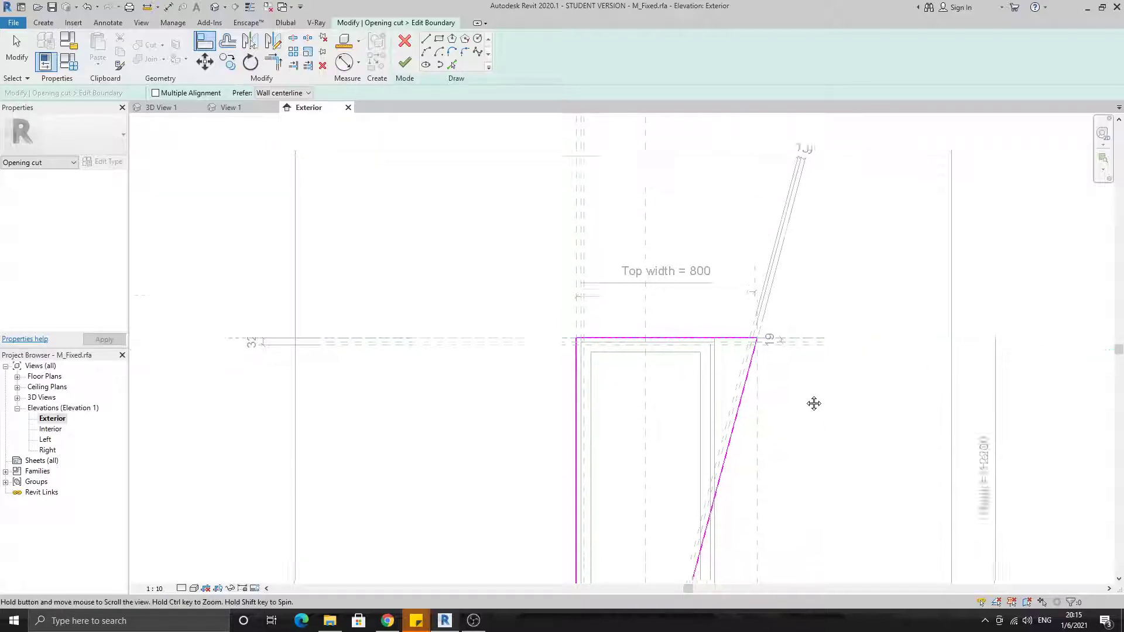
pyautogui.moveTo(816, 414); pyautogui.dragTo(808, 317, button='middle')
pyautogui.click(691, 252)
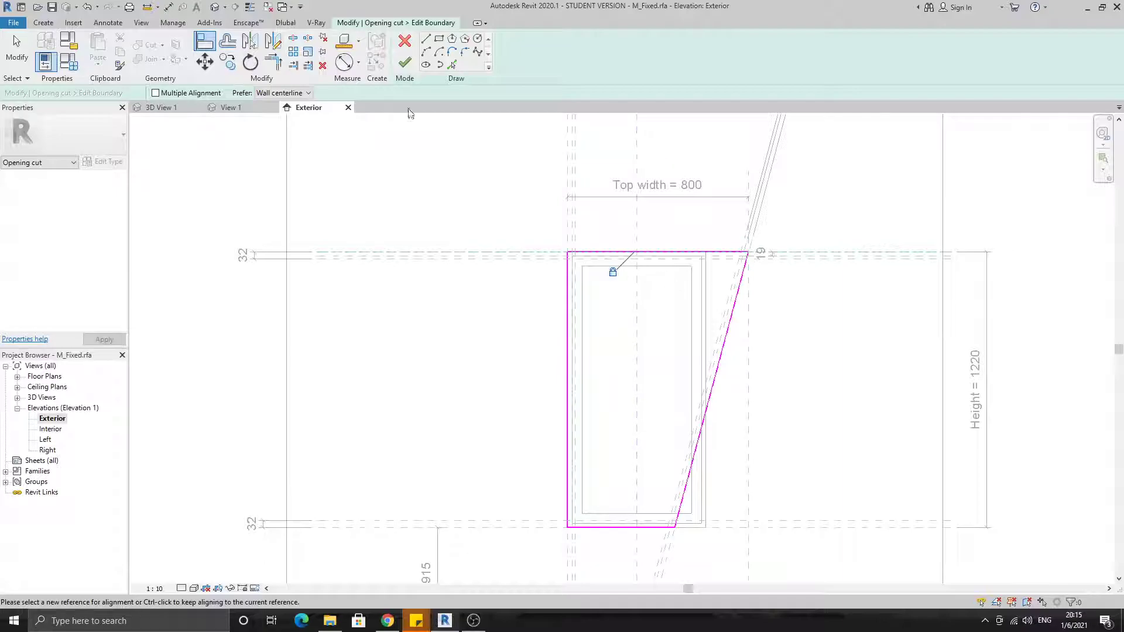
pyautogui.click(404, 64)
# Copy the horizontal reference plane just above the sill down to the outer bottom edge of the inner sash
pyautogui.moveTo(773, 349); pyautogui.dragTo(727, 429, button='middle')
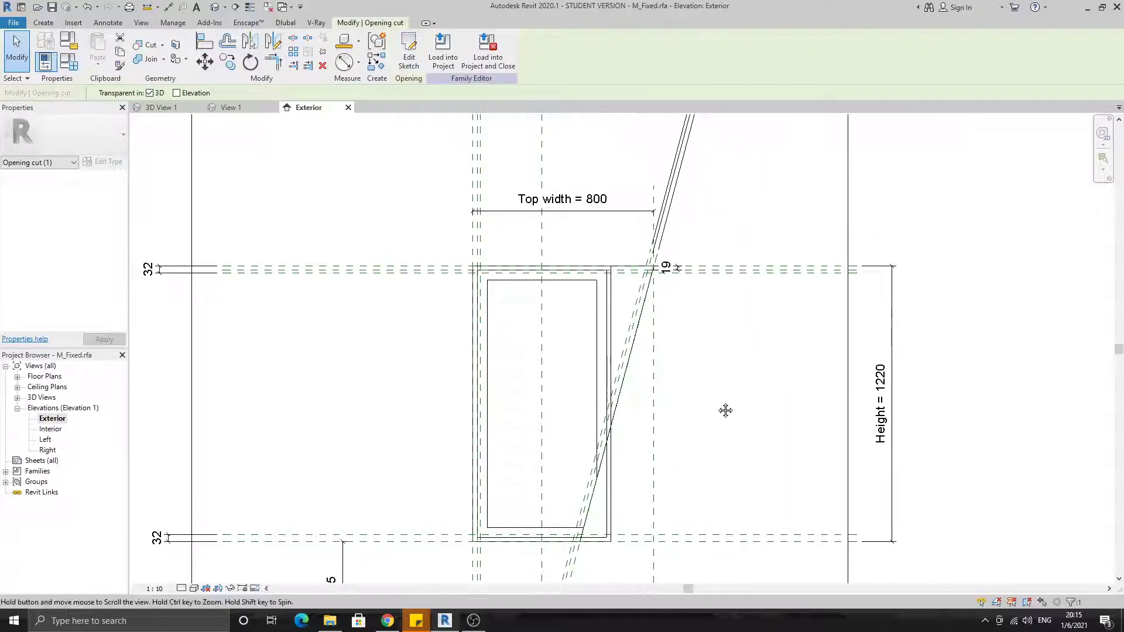
pyautogui.scroll(2, 609, 466)
pyautogui.scroll(1, 609, 465)
pyautogui.click(627, 436)
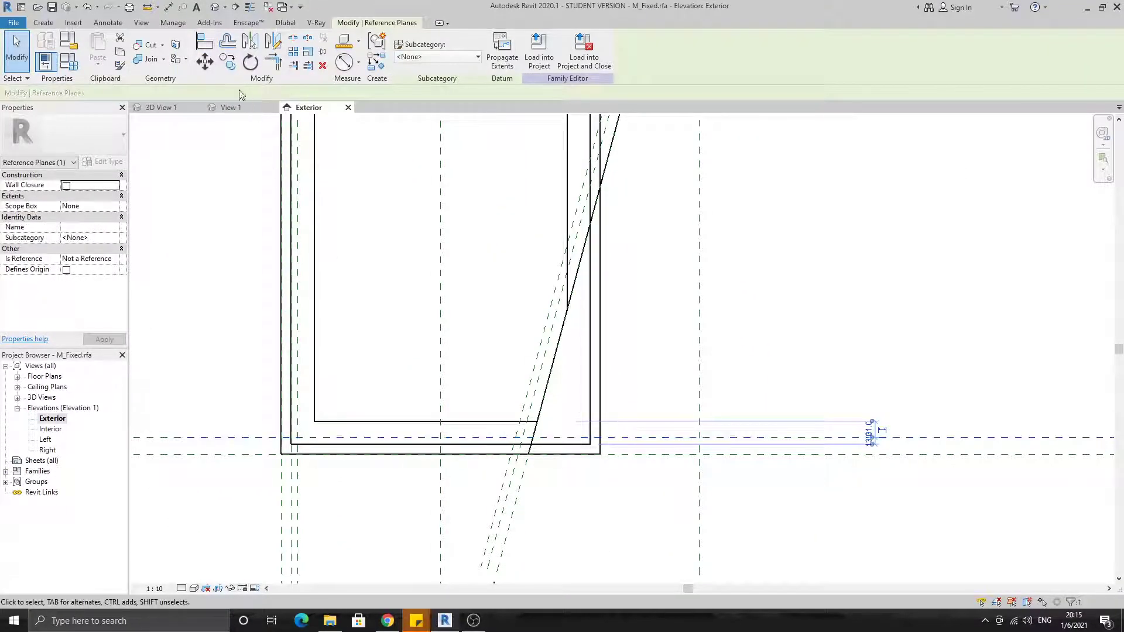
pyautogui.click(228, 63)
pyautogui.scroll(3, 577, 476)
pyautogui.click(595, 455)
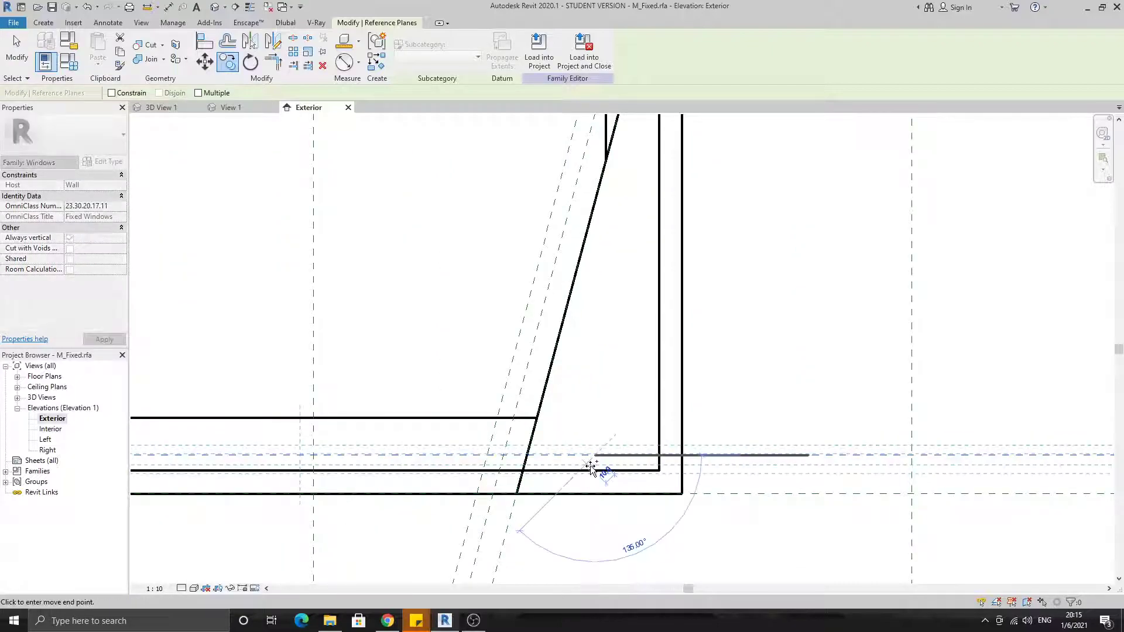
pyautogui.click(595, 473)
pyautogui.scroll(-3, 595, 473)
pyautogui.click(695, 414)
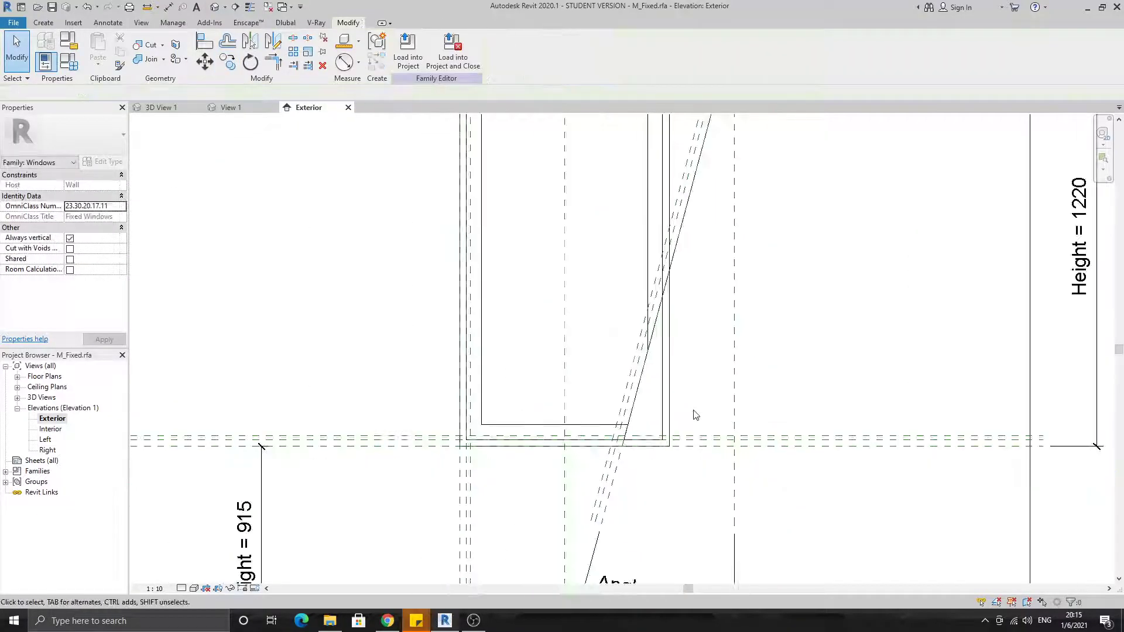
# Open the 63 mm deep frame extrusion's sketch and align and lock its outer right edge to the outermost slanted reference plane
pyautogui.scroll(-2, 718, 397)
pyautogui.scroll(2, 681, 310)
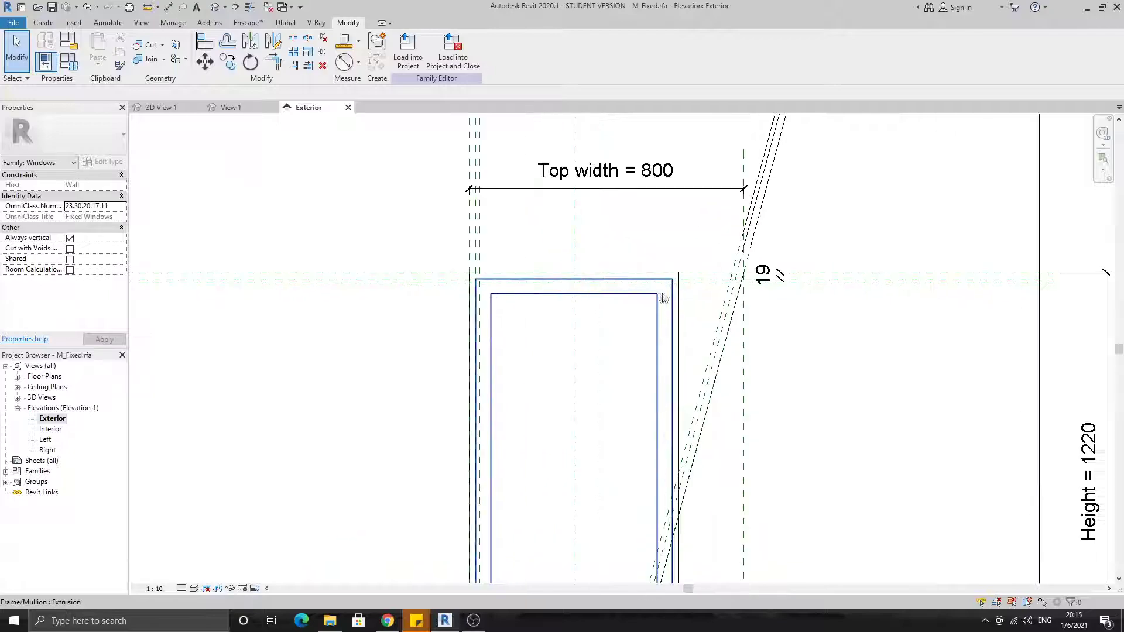
pyautogui.click(677, 293)
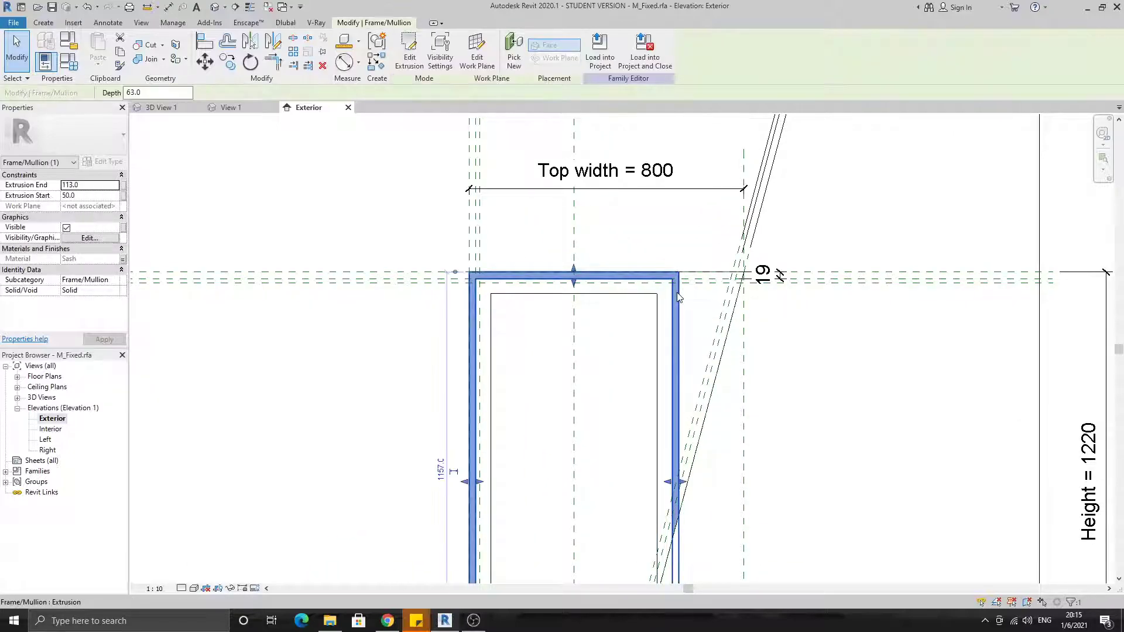
pyautogui.click(409, 52)
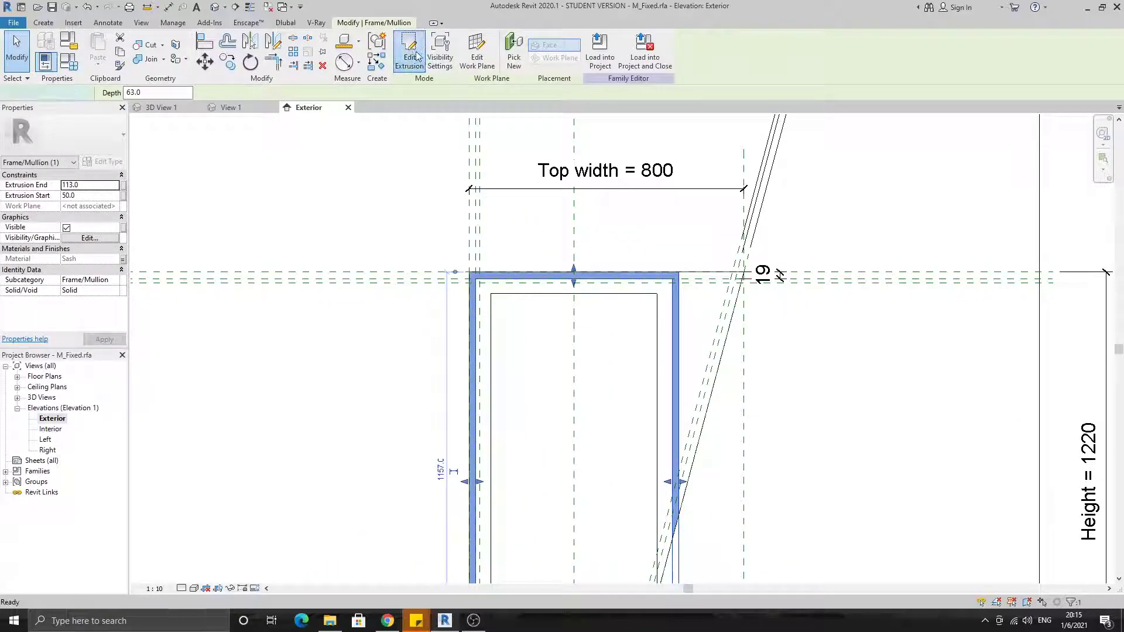
pyautogui.scroll(3, 720, 289)
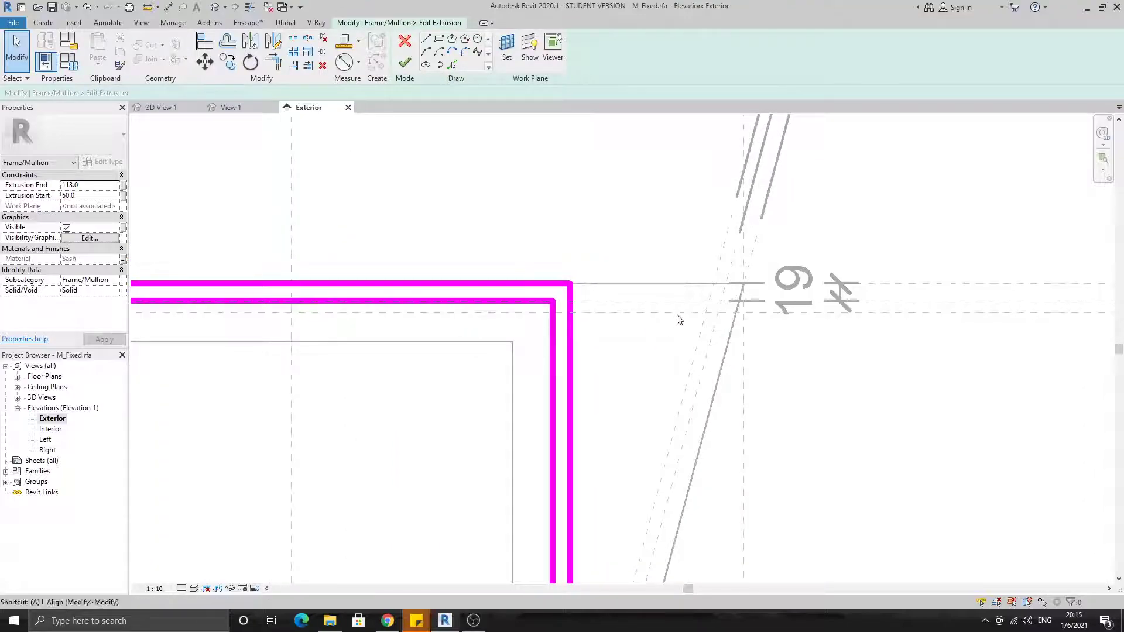
pyautogui.press('l')
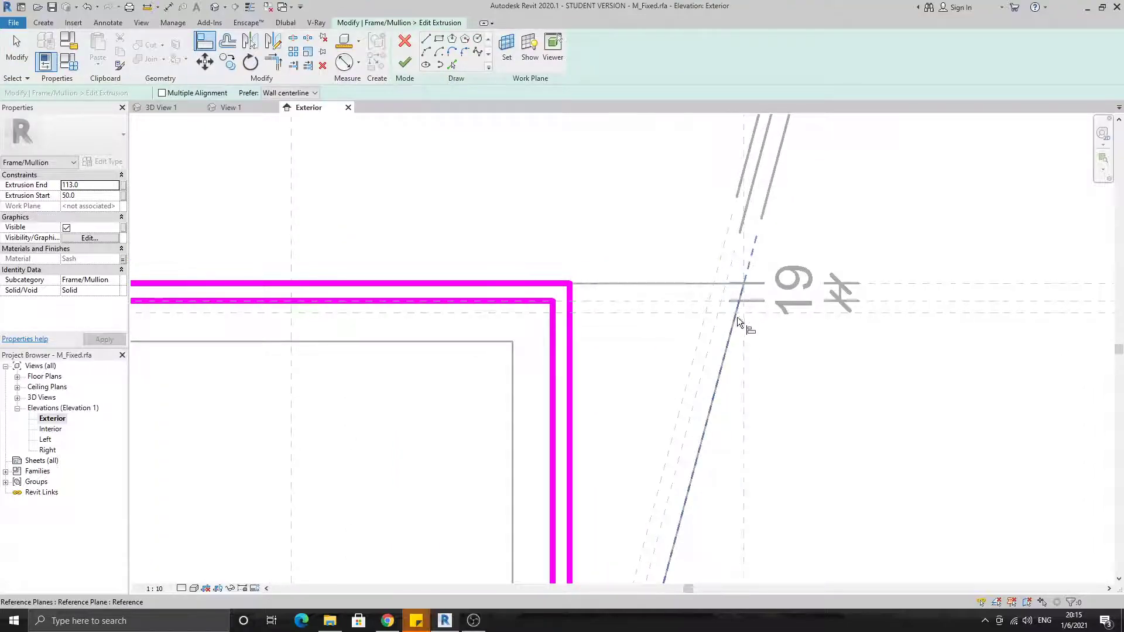
pyautogui.click(752, 256)
pyautogui.click(571, 321)
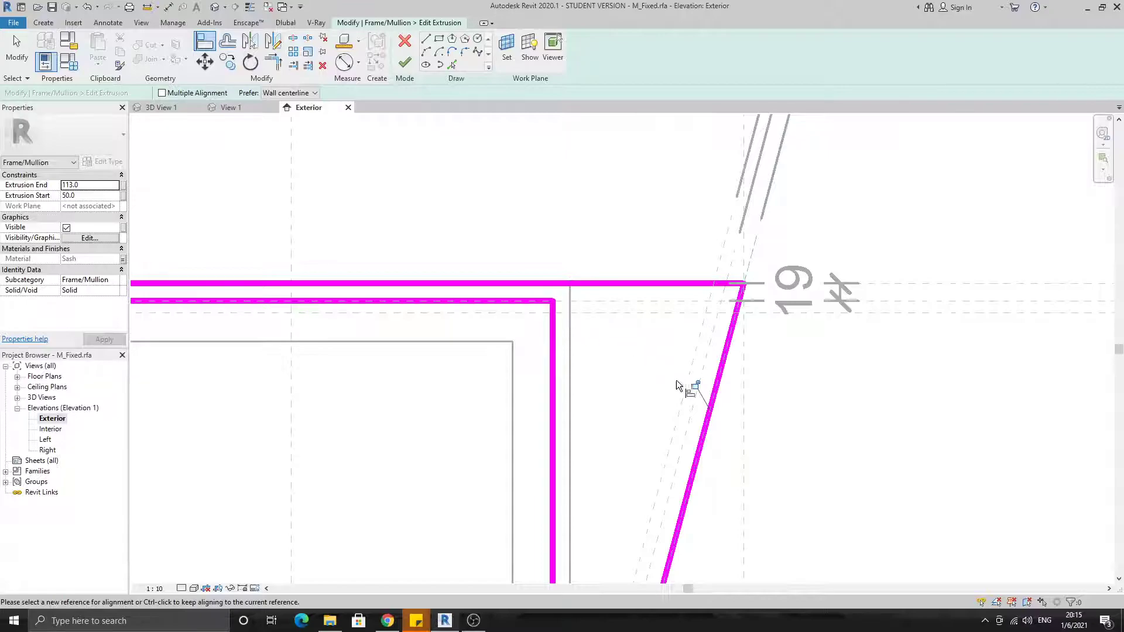
pyautogui.click(696, 384)
# Align the frame sketch's outer top and left edges to the Head and outermost left reference planes
pyautogui.scroll(-3, 696, 388)
pyautogui.moveTo(697, 426); pyautogui.dragTo(713, 308, button='middle')
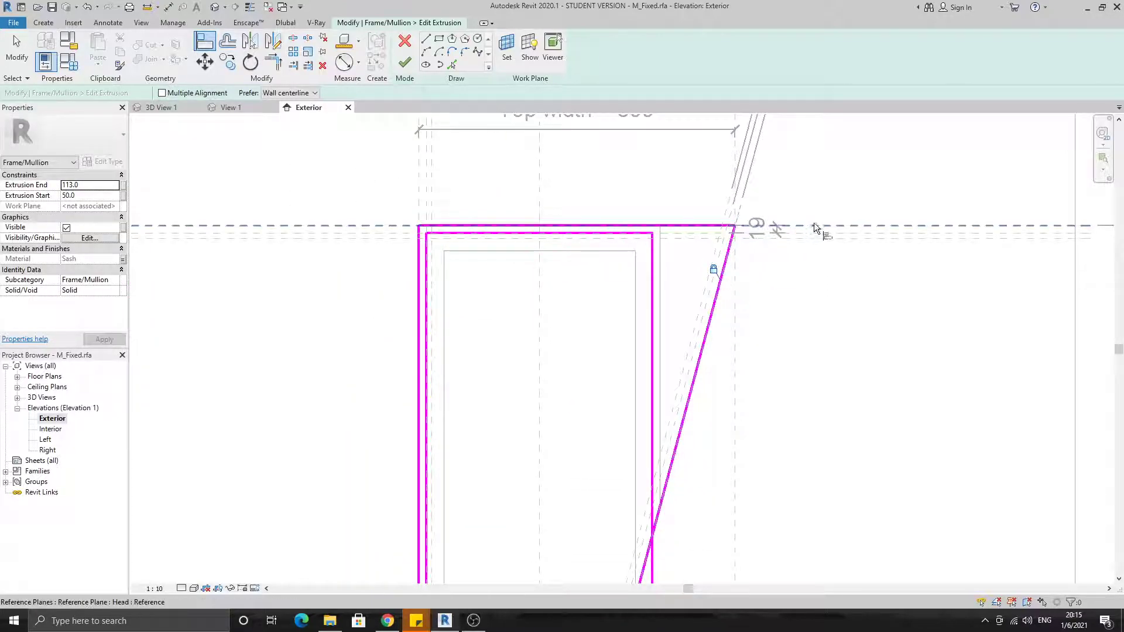
pyautogui.click(672, 224)
pyautogui.click(432, 188)
pyautogui.click(418, 281)
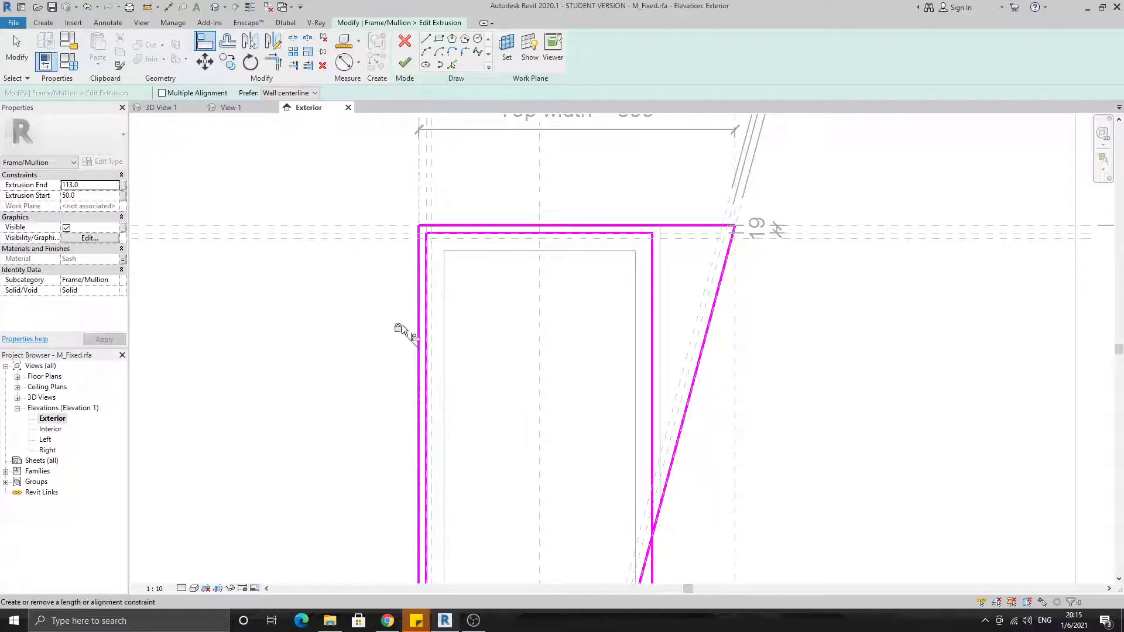
# Align the frame sketch's outer bottom edge to the Sill reference plane
pyautogui.scroll(-3, 400, 329)
pyautogui.scroll(3, 413, 431)
pyautogui.click(413, 436)
pyautogui.click(597, 456)
# Align the frame sketch's inner right edge to the middle slanted reference plane, deleting the conflicting dimensions
pyautogui.moveTo(658, 343); pyautogui.dragTo(640, 585, button='middle')
pyautogui.scroll(3, 682, 283)
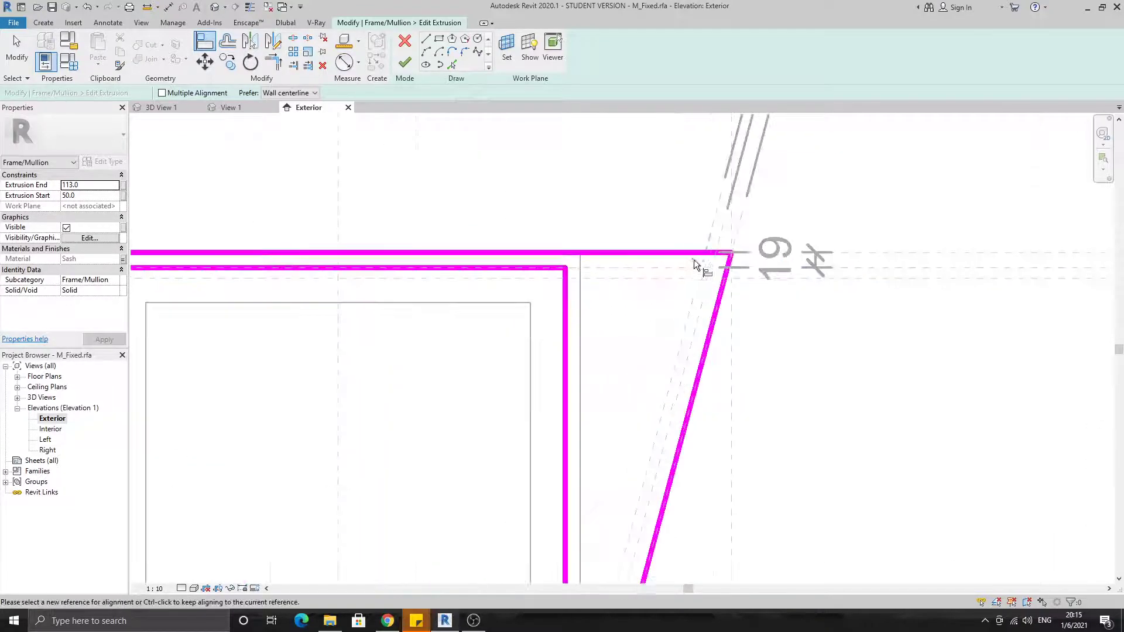
pyautogui.click(565, 310)
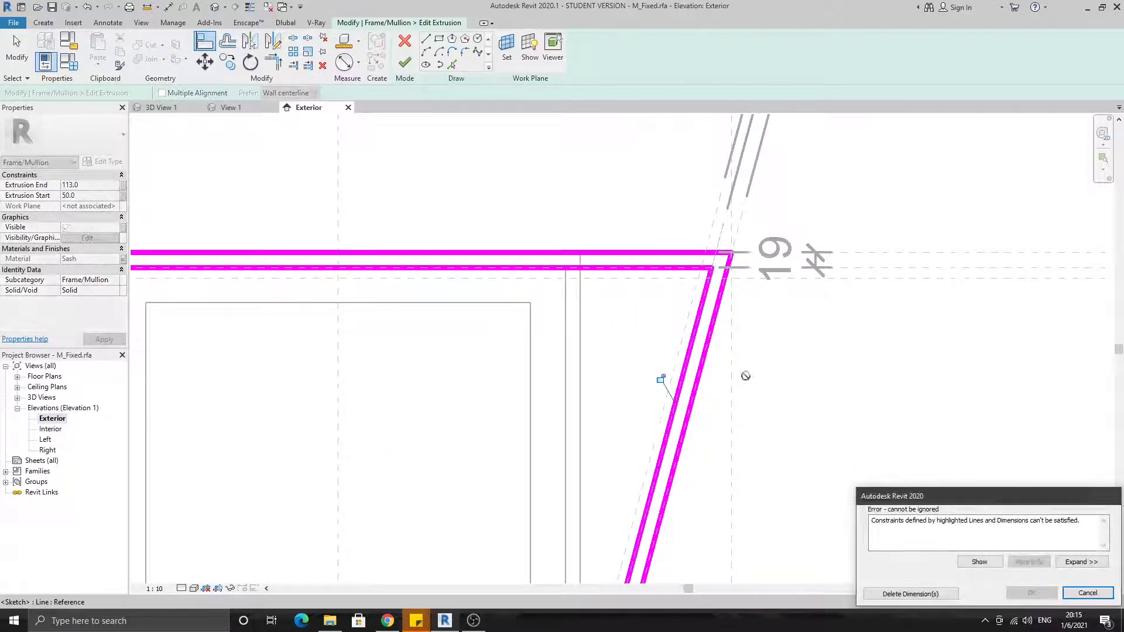
pyautogui.click(933, 594)
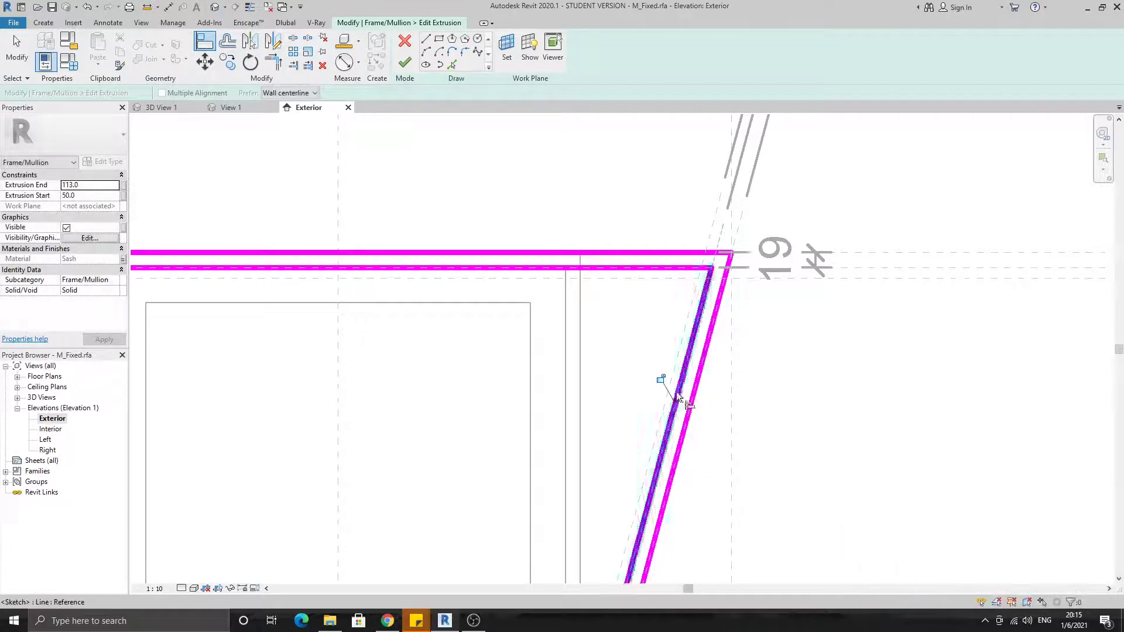
# Align and lock the frame sketch's inner top and left edges to the middle reference planes of those sides
pyautogui.scroll(-2, 661, 378)
pyautogui.scroll(2, 772, 326)
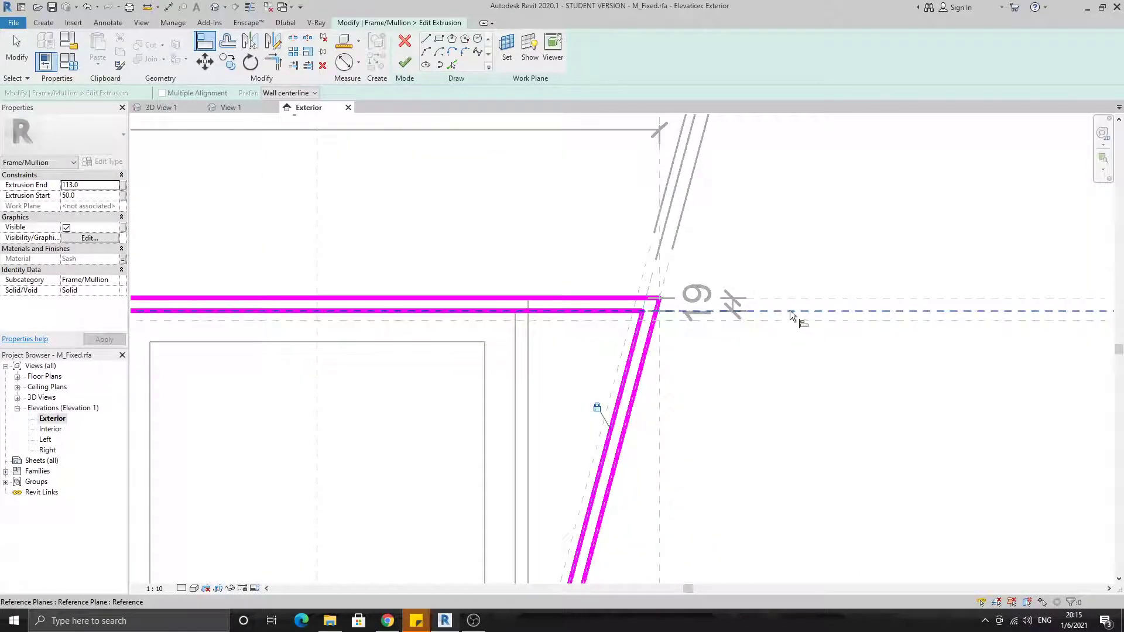
pyautogui.click(595, 311)
pyautogui.scroll(-2, 600, 338)
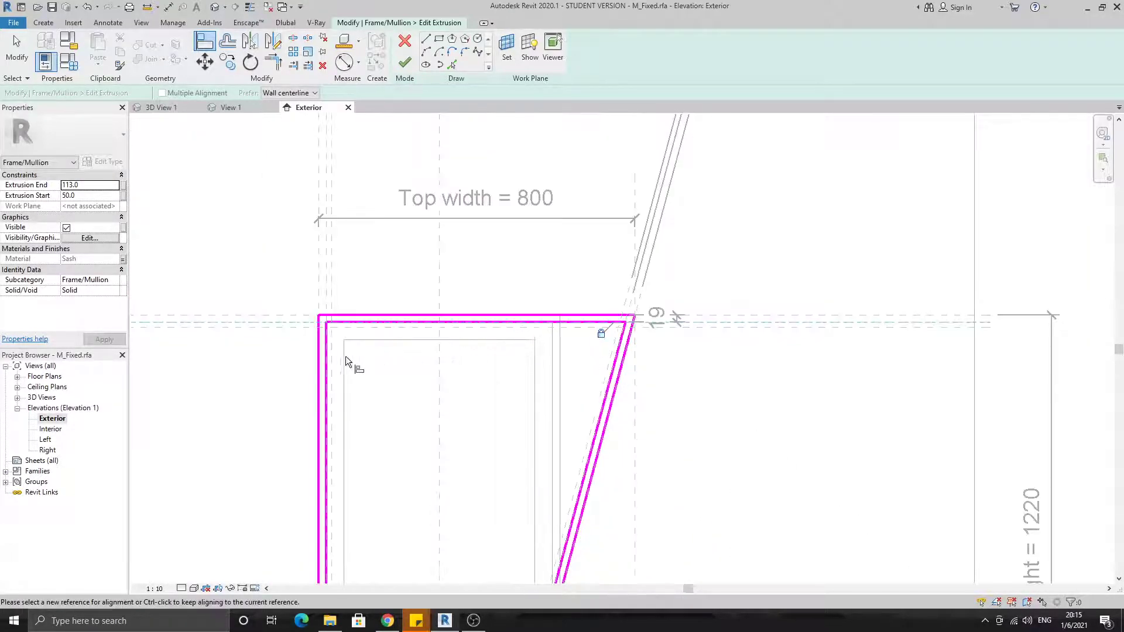
pyautogui.scroll(2, 333, 305)
pyautogui.click(325, 302)
pyautogui.click(324, 348)
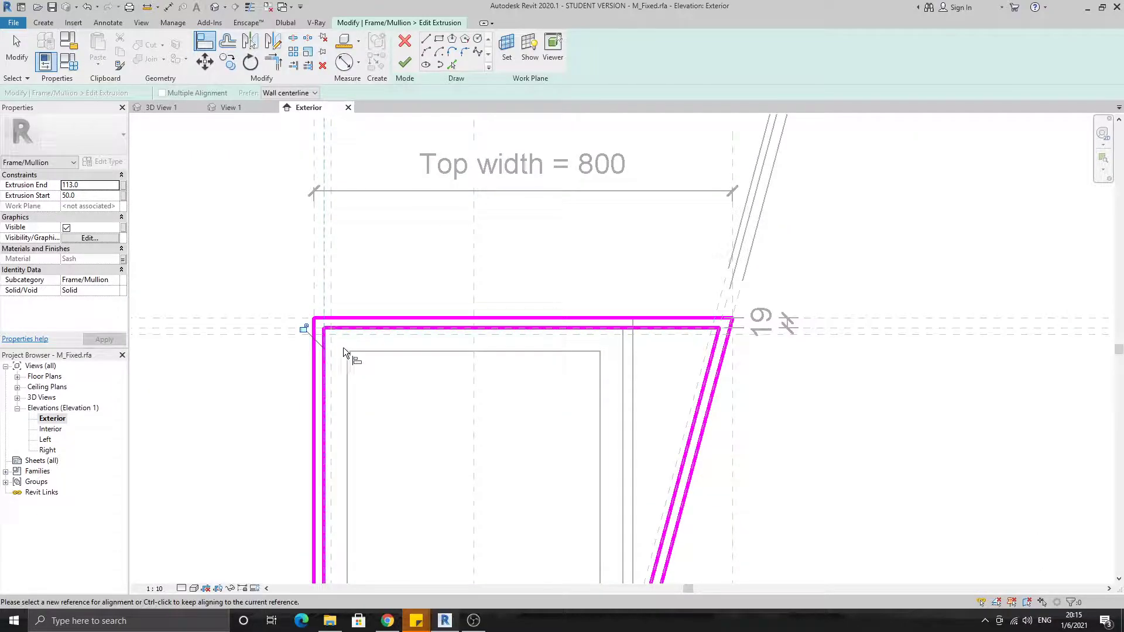
pyautogui.click(303, 330)
# Align the frame sketch's inner bottom edge to the middle reference plane just above the sill and lock it
pyautogui.scroll(-2, 311, 335)
pyautogui.moveTo(384, 419); pyautogui.dragTo(439, 214, button='middle')
pyautogui.scroll(1, 552, 480)
pyautogui.click(567, 475)
pyautogui.scroll(1, 444, 470)
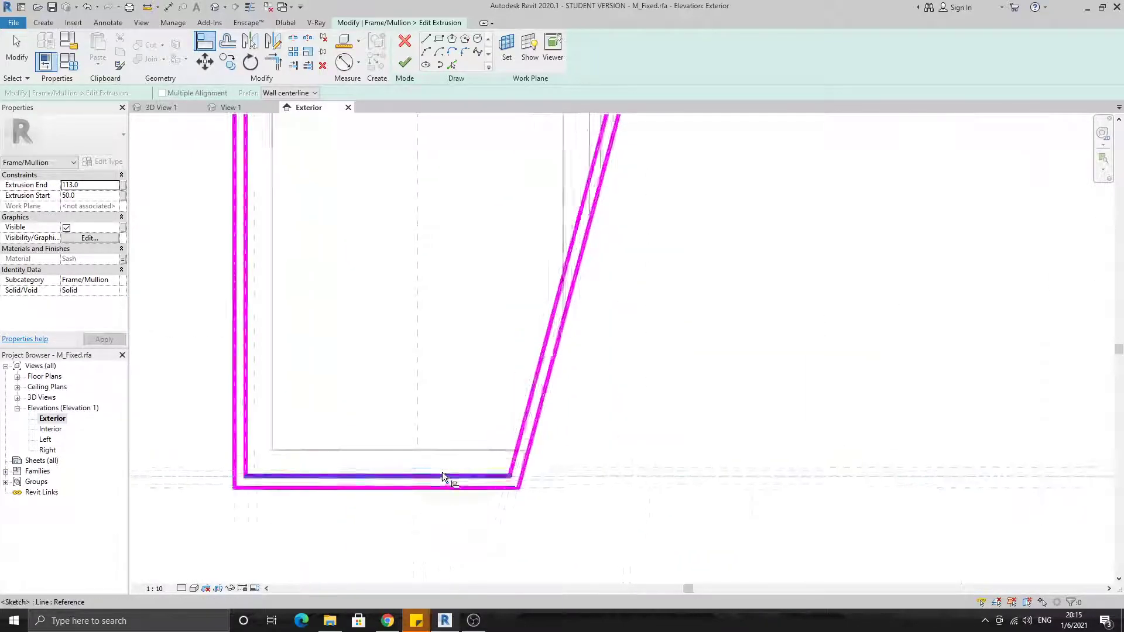
pyautogui.scroll(1, 442, 471)
pyautogui.press('Escape')
pyautogui.press('Escape')
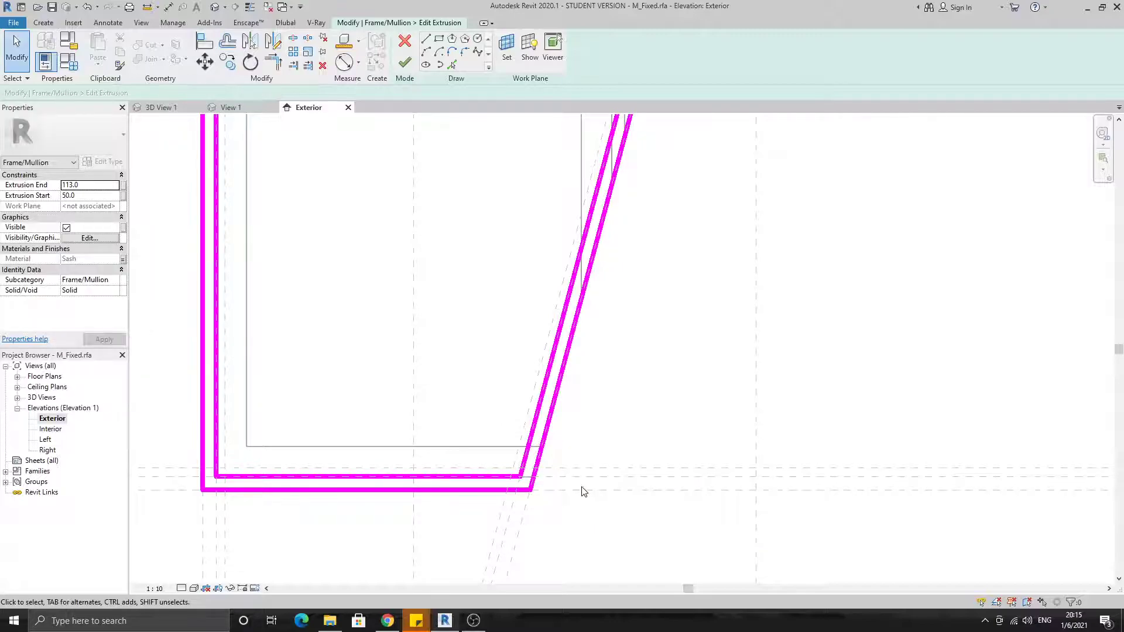
pyautogui.click(574, 476)
pyautogui.click(498, 476)
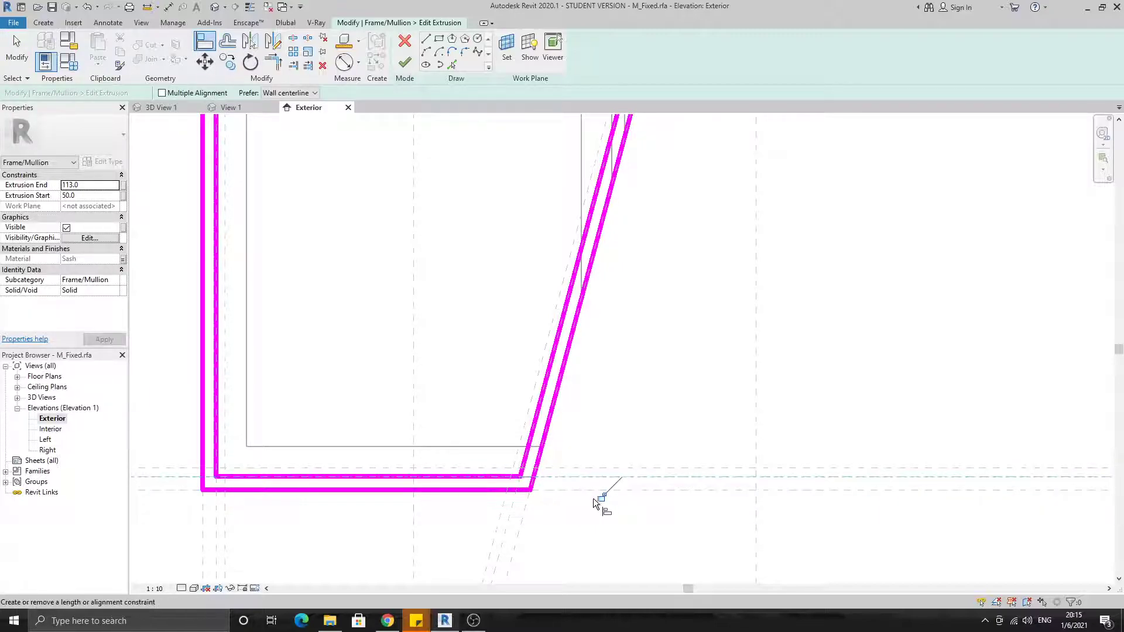
pyautogui.click(598, 497)
# Finish the frame extrusion's sketch, resolve the constraint conflict and deselect the frame
pyautogui.scroll(-2, 599, 497)
pyautogui.scroll(-2, 600, 499)
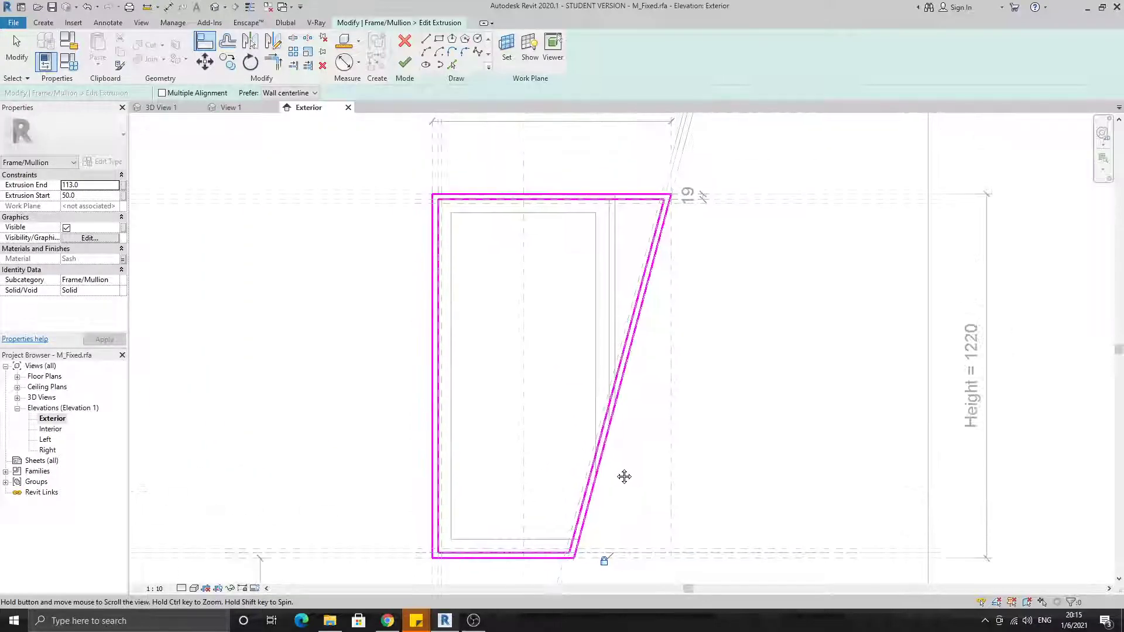
pyautogui.click(405, 63)
pyautogui.click(910, 594)
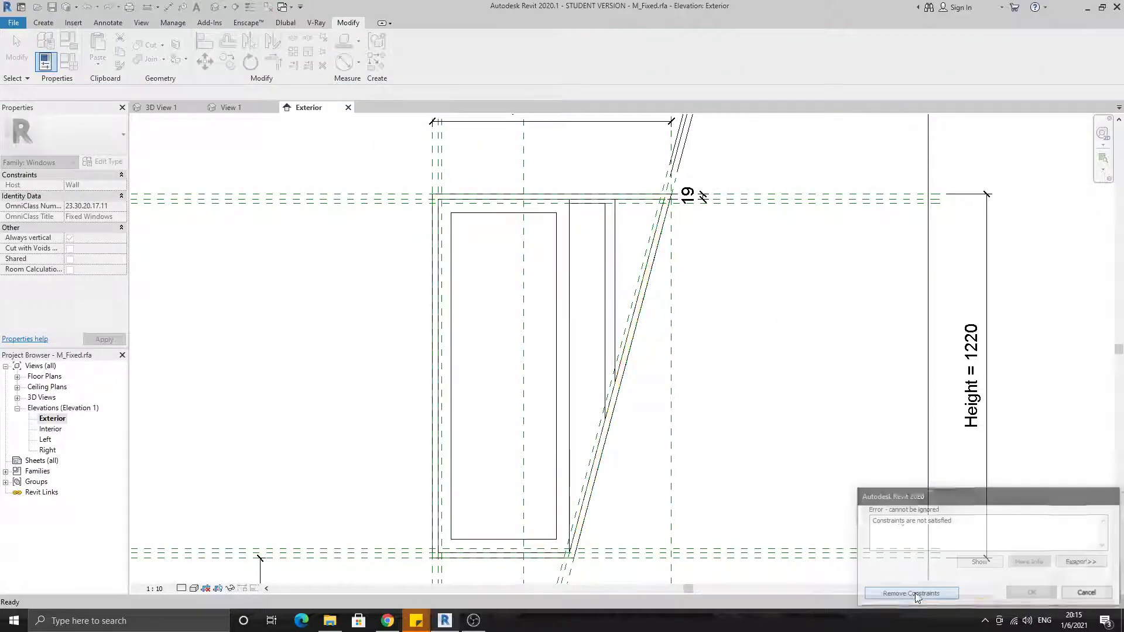
pyautogui.click(748, 300)
# Open the 137 mm deep frame extrusion's sketch and align its outer right edge to the outermost slanted reference plane
pyautogui.click(609, 256)
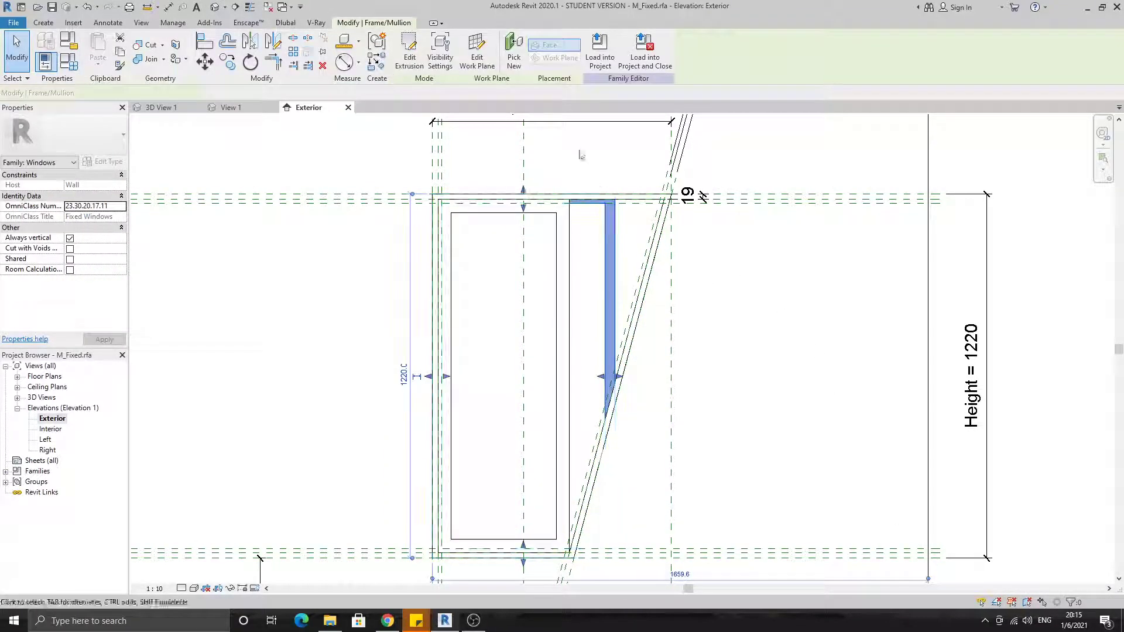
pyautogui.click(408, 55)
pyautogui.scroll(6, 638, 205)
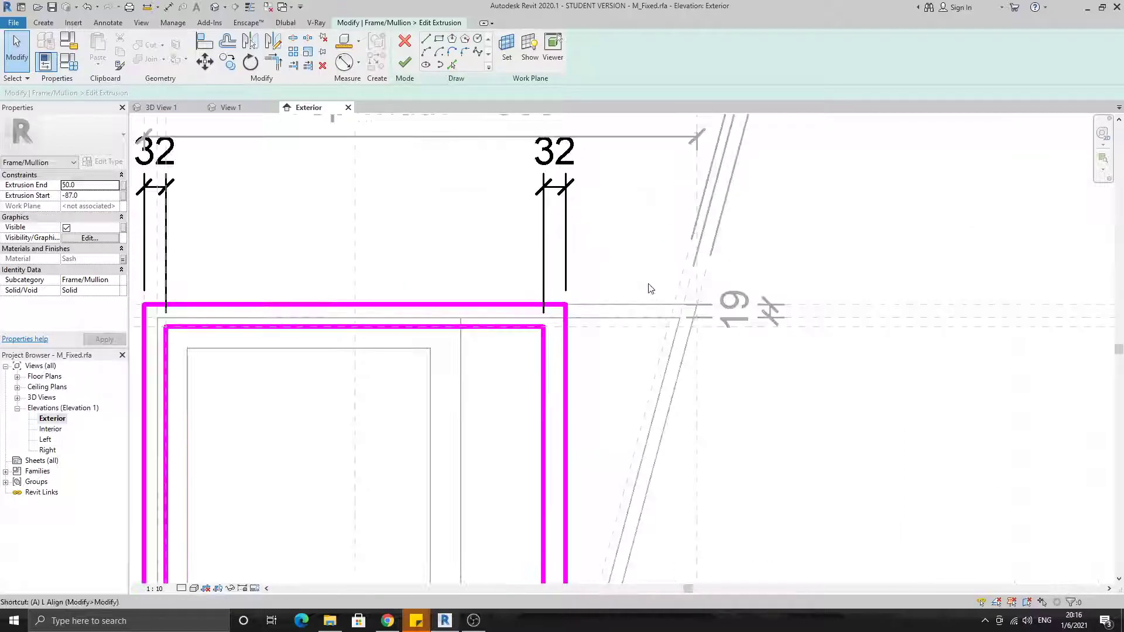
pyautogui.press('a')
pyautogui.press('l')
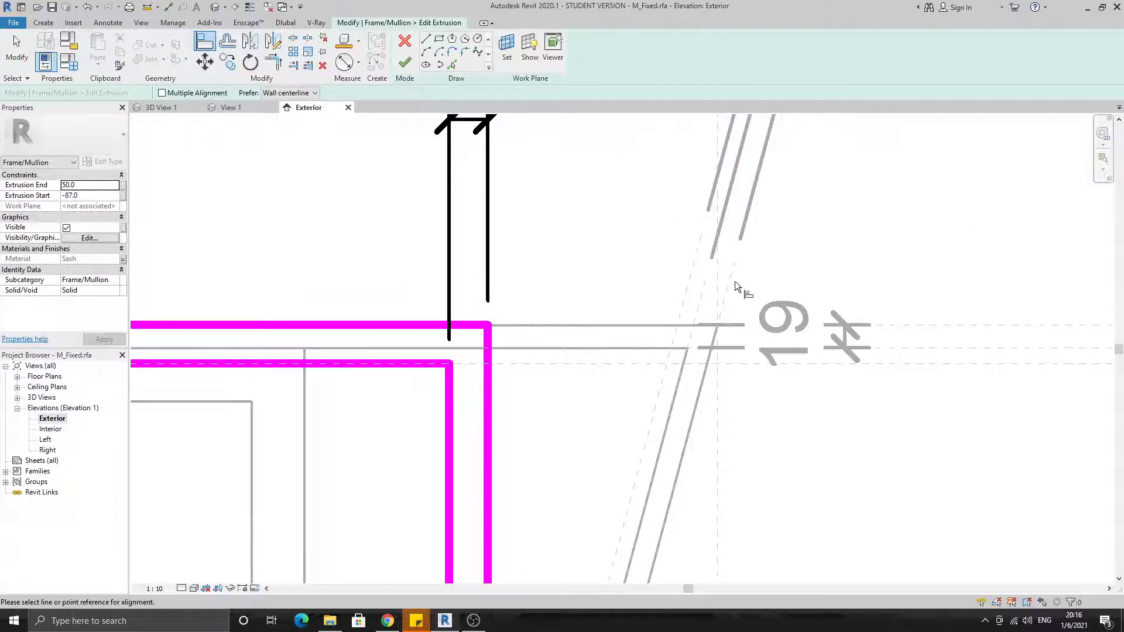
pyautogui.click(489, 381)
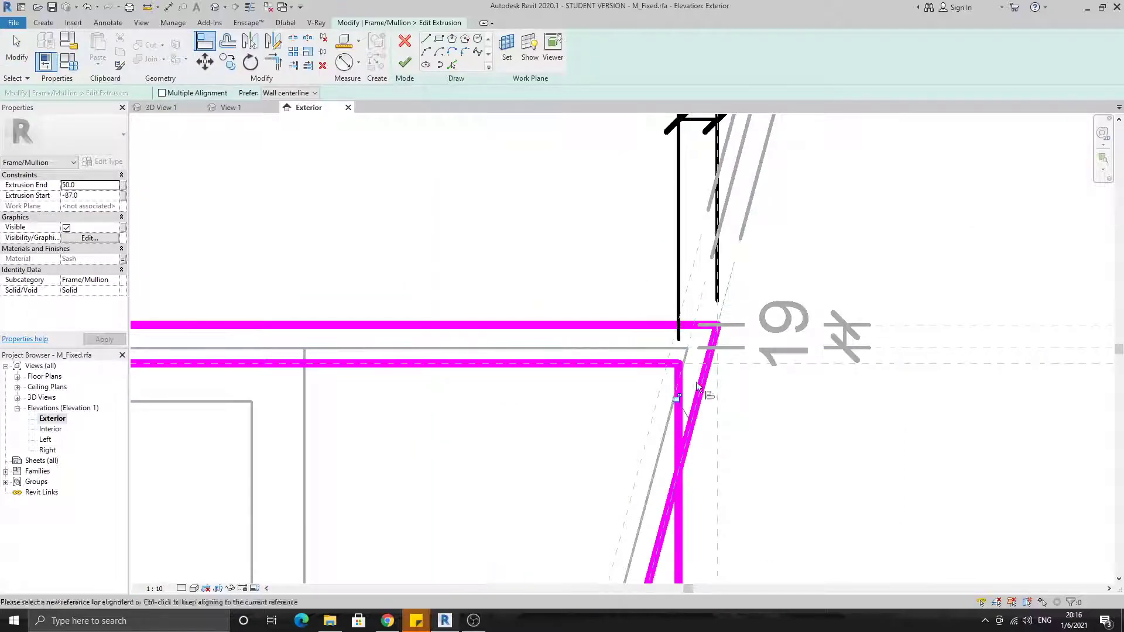
# Align the frame sketch's inner right edge to the innermost slanted reference plane and resolve the constraint conflict
pyautogui.scroll(-2, 681, 403)
pyautogui.scroll(-3, 680, 402)
pyautogui.moveTo(680, 408); pyautogui.dragTo(704, 212, button='middle')
pyautogui.moveTo(677, 440); pyautogui.dragTo(706, 250, button='middle')
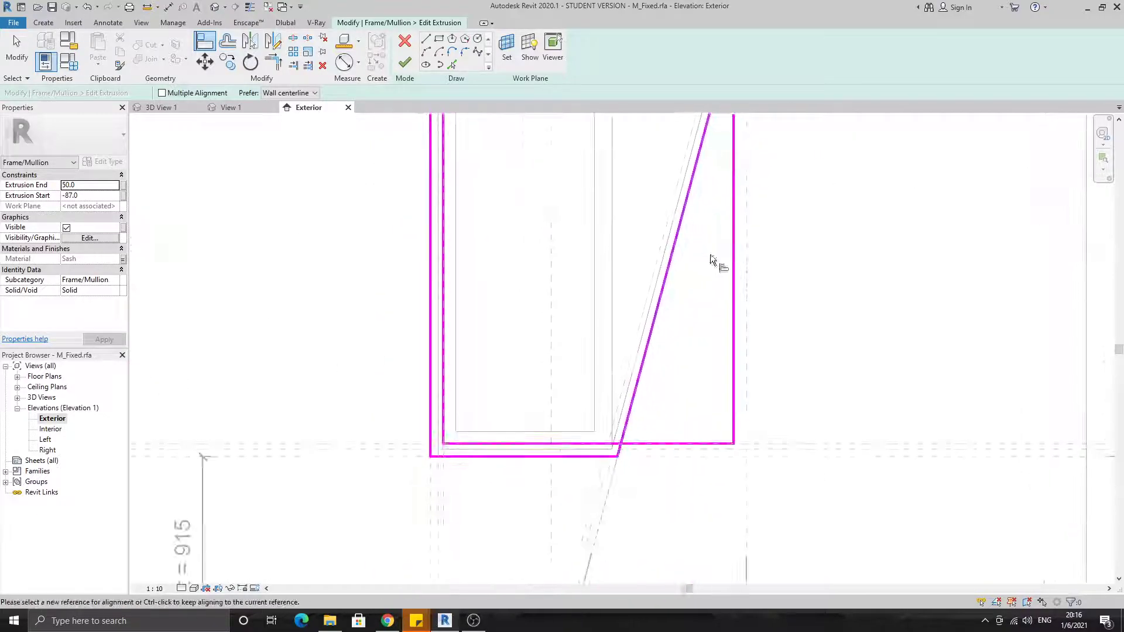
pyautogui.scroll(4, 610, 448)
pyautogui.click(623, 381)
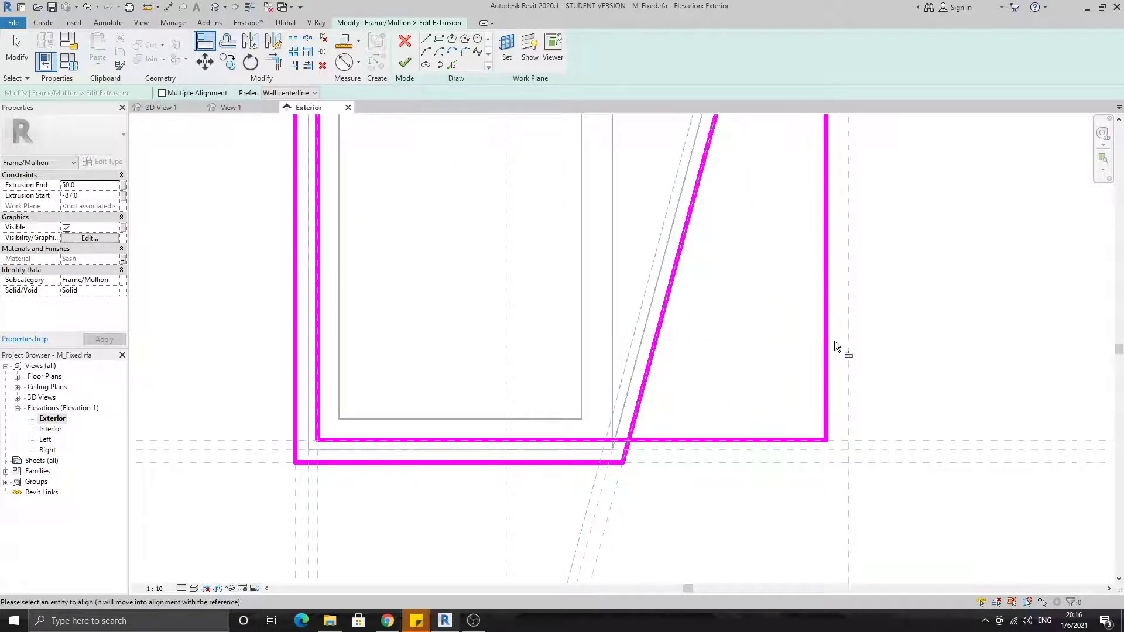
pyautogui.click(828, 343)
pyautogui.click(899, 595)
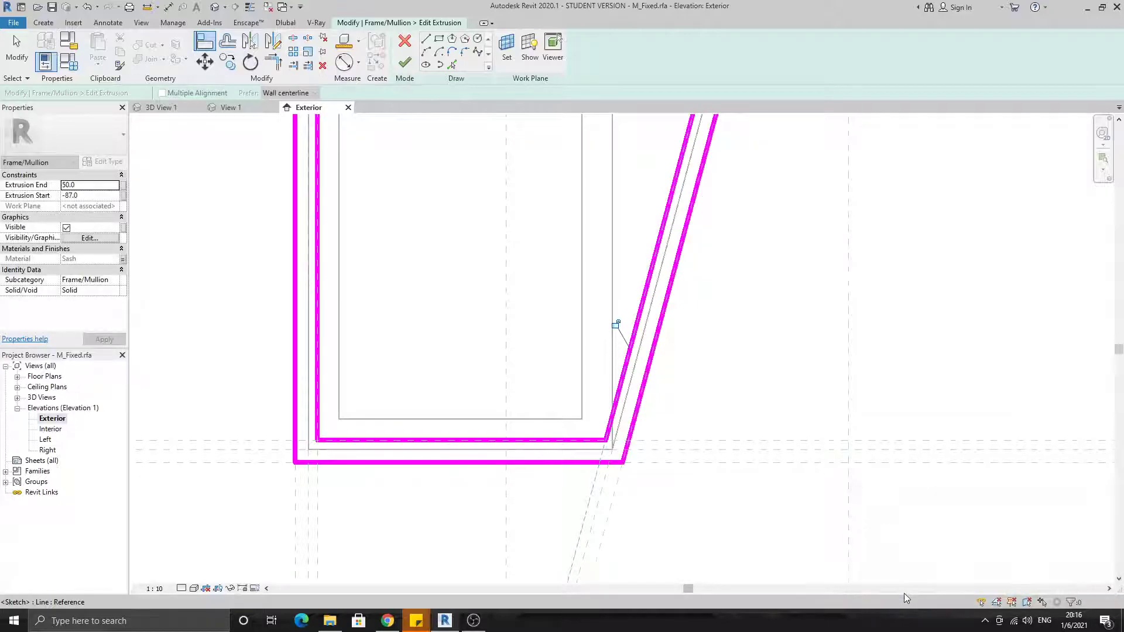
# Align the frame sketch's inner bottom edge to the innermost horizontal reference plane above the sill and lock it
pyautogui.click(711, 441)
pyautogui.click(559, 441)
pyautogui.click(603, 460)
pyautogui.scroll(-2, 604, 461)
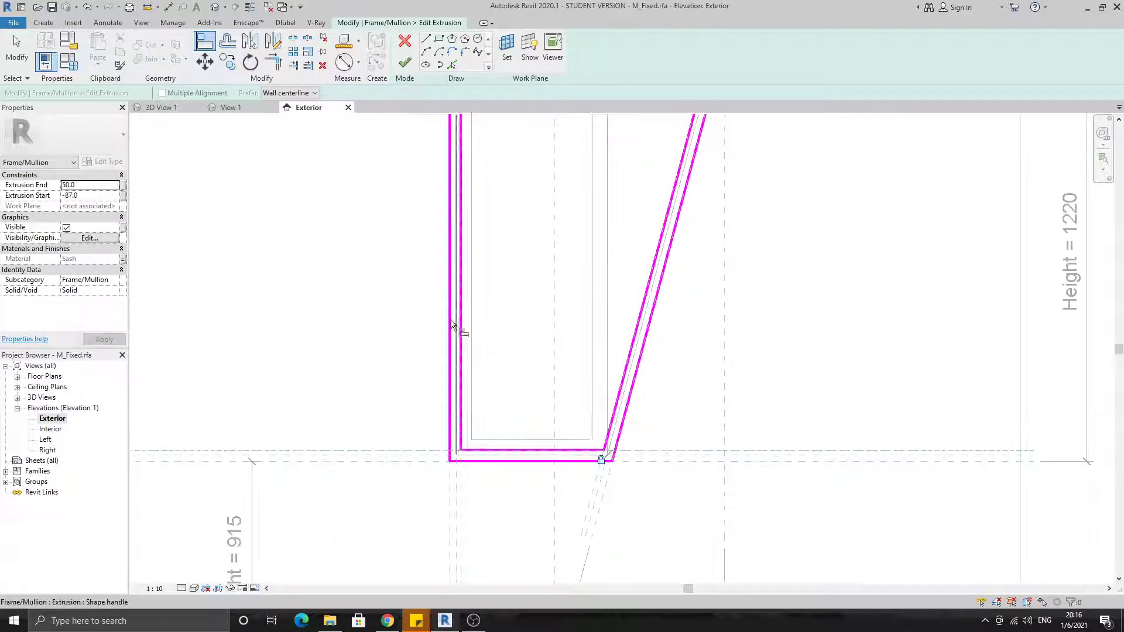
# Align the frame sketch's inner left edge to the innermost vertical reference plane on that side and lock it
pyautogui.moveTo(456, 258); pyautogui.dragTo(475, 478, button='middle')
pyautogui.moveTo(483, 138); pyautogui.dragTo(479, 171, button='middle')
pyautogui.click(477, 159)
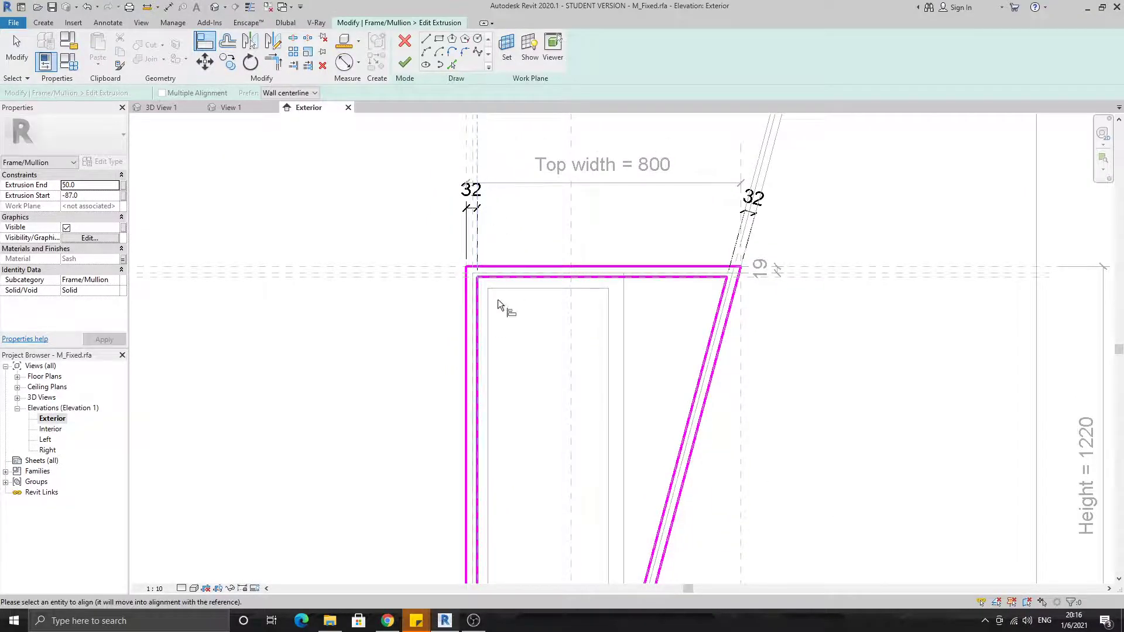
pyautogui.moveTo(498, 296); pyautogui.dragTo(478, 246, button='middle')
pyautogui.click(457, 363)
pyautogui.click(437, 330)
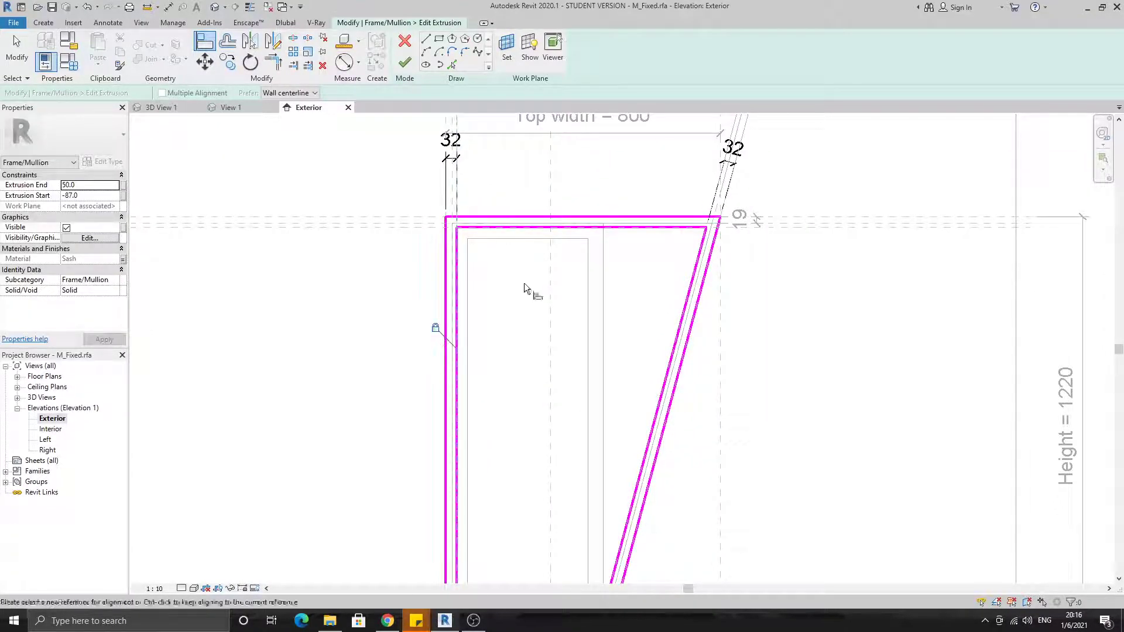
# Align the frame sketch's inner top edge to the lowest of the horizontal reference planes at the head and lock it
pyautogui.moveTo(516, 286); pyautogui.dragTo(482, 373, button='middle')
pyautogui.scroll(3, 414, 314)
pyautogui.click(364, 312)
pyautogui.click(473, 312)
pyautogui.click(600, 332)
# Align the frame sketch's outer left edge to the outermost vertical reference plane, try to lock it and resolve the constraint conflict
pyautogui.scroll(-3, 761, 404)
pyautogui.moveTo(814, 419); pyautogui.dragTo(776, 301, button='middle')
pyautogui.moveTo(562, 486); pyautogui.dragTo(570, 433, button='middle')
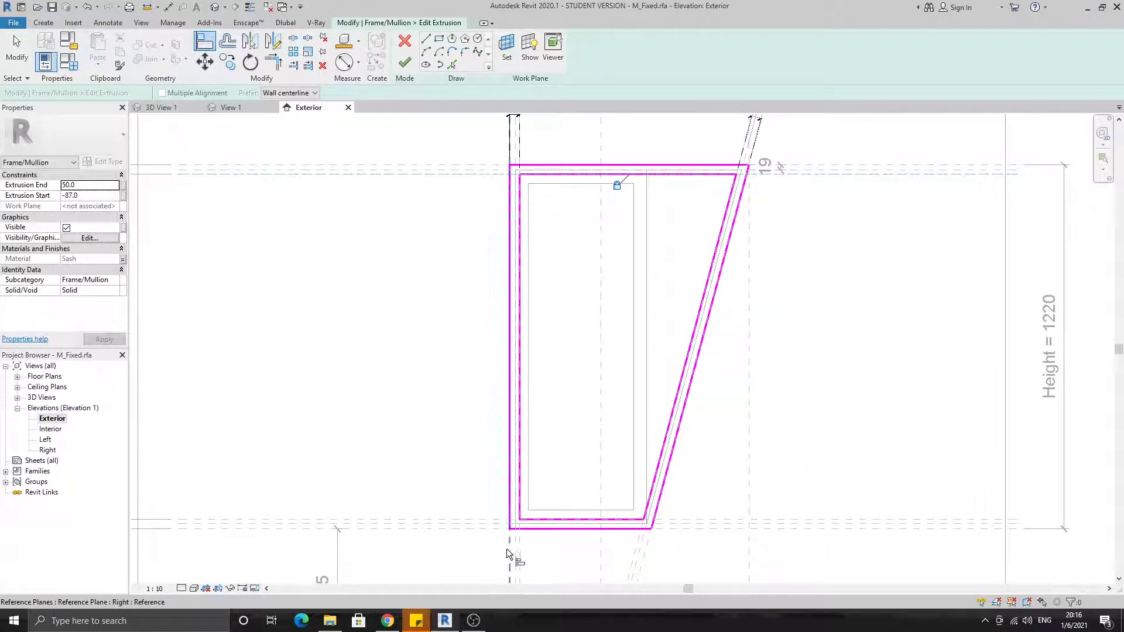
pyautogui.click(507, 473)
pyautogui.click(491, 331)
pyautogui.moveTo(547, 244)
pyautogui.mouseDown(button='middle')
pyautogui.moveTo(517, 374)
pyautogui.moveTo(557, 265)
pyautogui.moveTo(511, 307)
pyautogui.mouseUp(button='middle')
pyautogui.click(907, 593)
# Align the frame sketch's outer top edge to the uppermost horizontal reference plane and lock it
pyautogui.scroll(1, 512, 307)
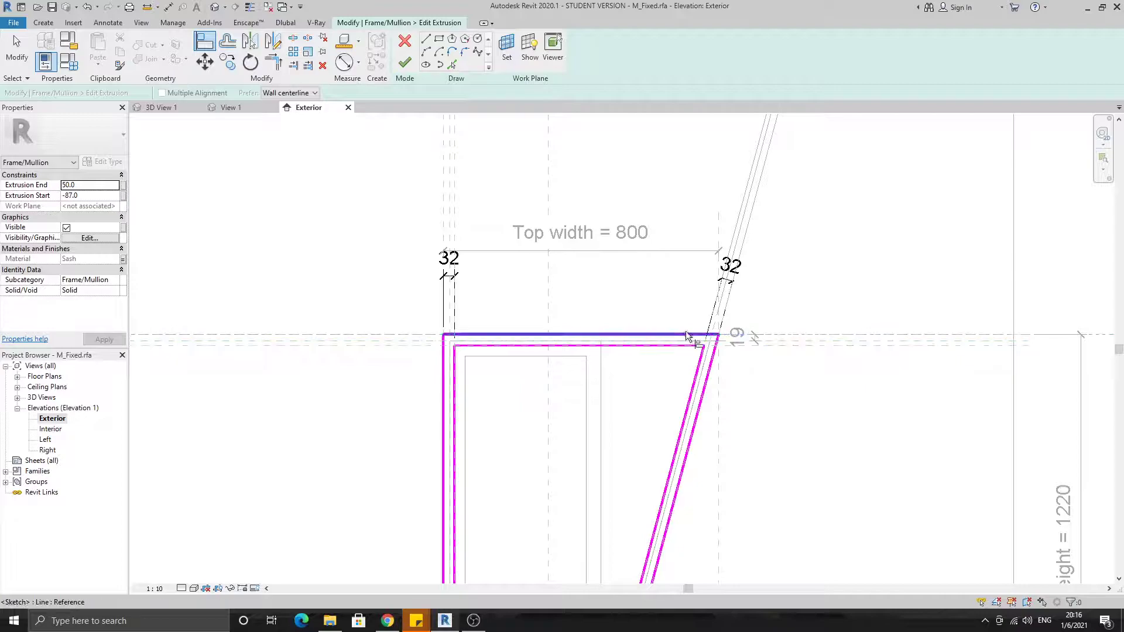
pyautogui.click(817, 336)
pyautogui.click(571, 335)
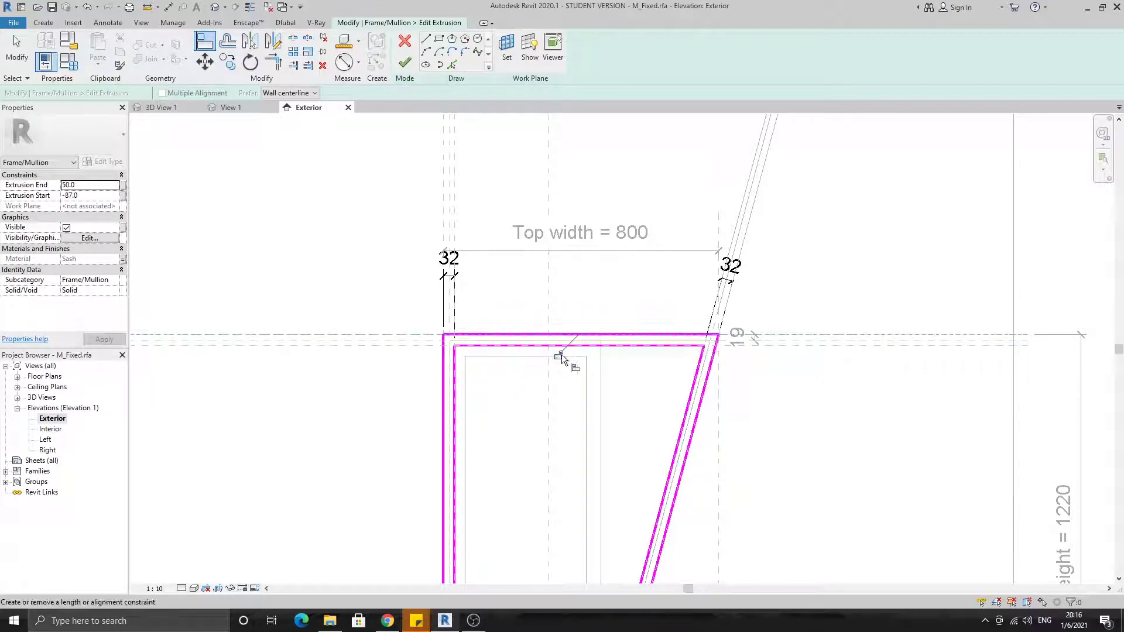
pyautogui.scroll(3, 725, 409)
pyautogui.moveTo(725, 409); pyautogui.dragTo(768, 233, button='middle')
pyautogui.scroll(-5, 673, 527)
pyautogui.moveTo(672, 527); pyautogui.dragTo(644, 408, button='middle')
pyautogui.scroll(3, 680, 471)
pyautogui.click(718, 274)
pyautogui.scroll(-2, 669, 357)
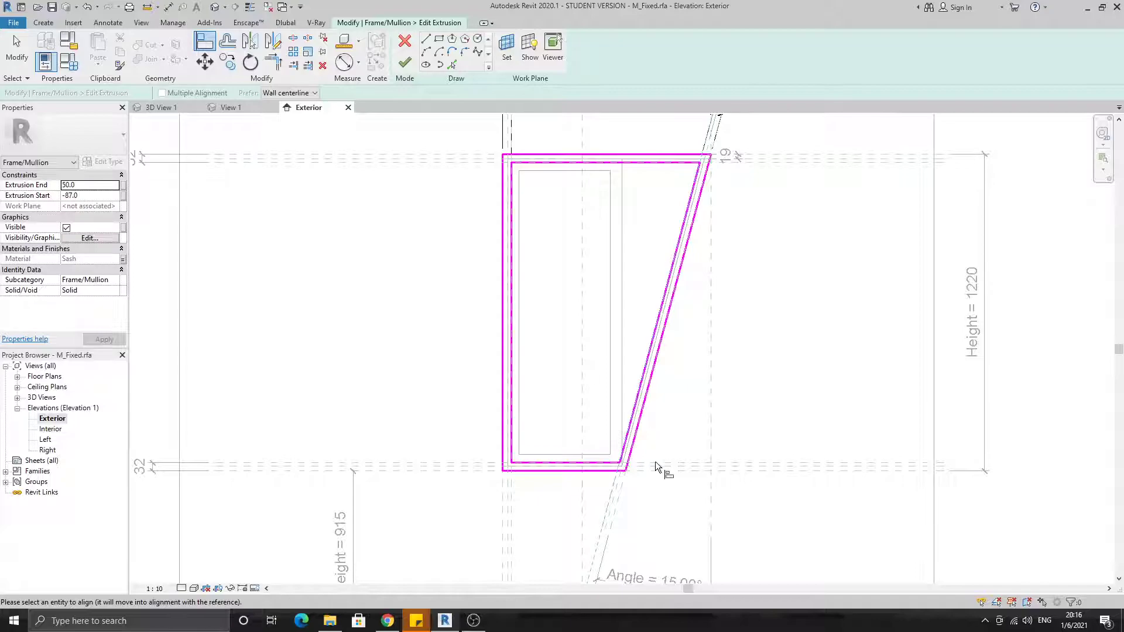
pyautogui.press('Escape')
pyautogui.press('Escape')
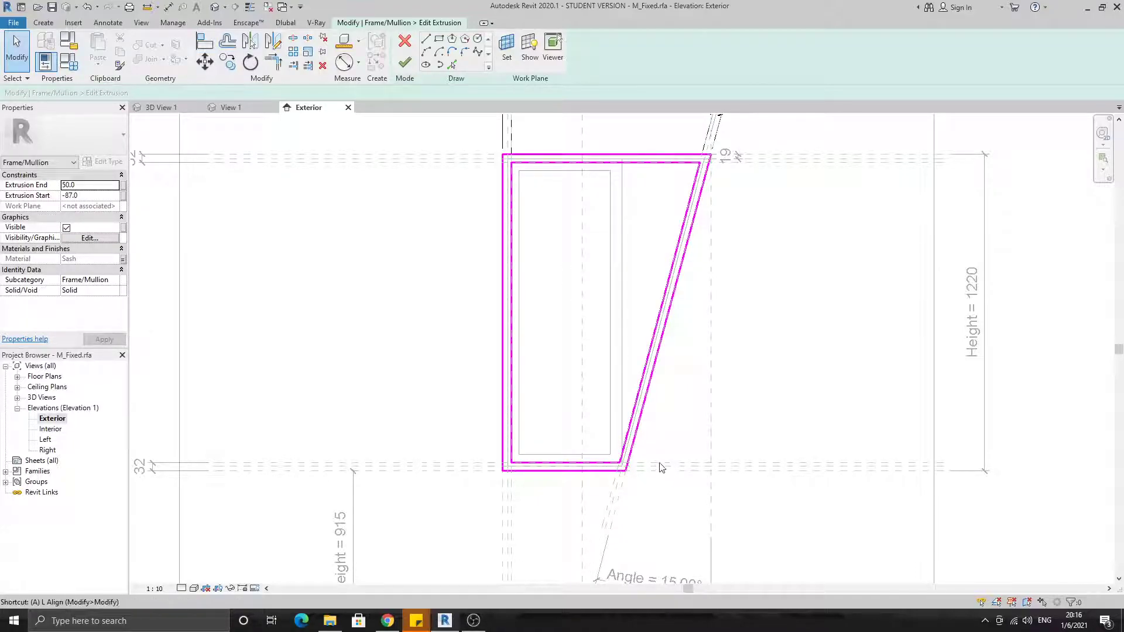
pyautogui.click(651, 462)
pyautogui.press('Escape')
pyautogui.press('Escape')
pyautogui.press('a')
pyautogui.press('l')
pyautogui.click(512, 505)
pyautogui.press('Escape')
pyautogui.press('Escape')
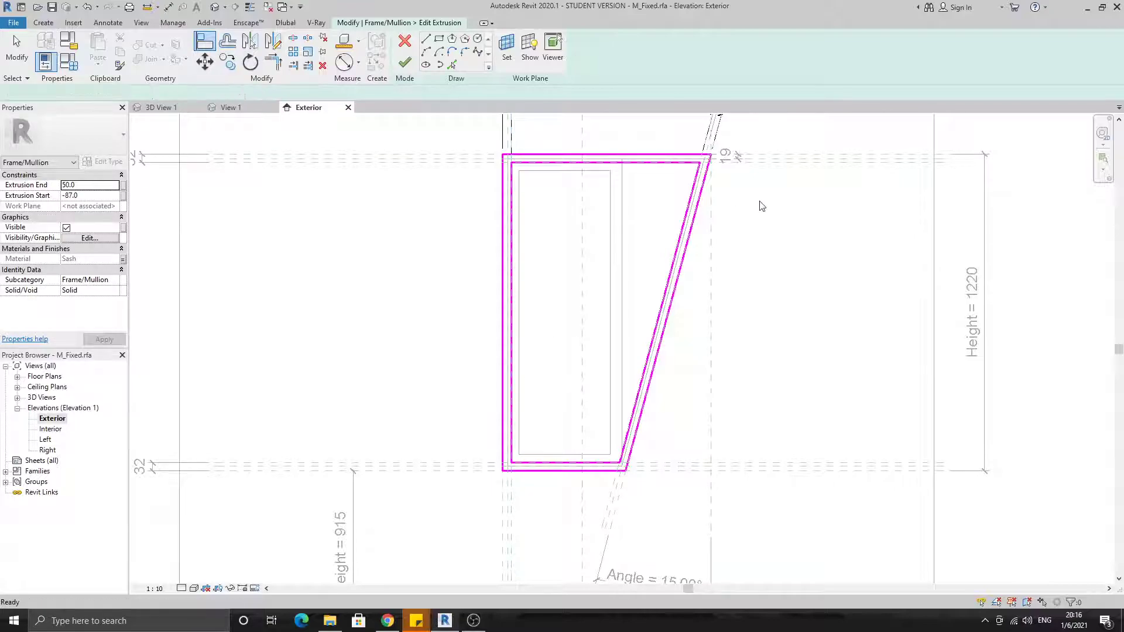
pyautogui.press('a')
pyautogui.press('l')
pyautogui.press('Escape')
pyautogui.press('Escape')
pyautogui.press('a')
pyautogui.press('l')
pyautogui.press('Escape')
pyautogui.press('Escape')
# Finish the deep frame extrusion's sketch and open the sketch of the shallower frame extrusion that runs from 50 to 94
pyautogui.click(404, 63)
pyautogui.press('Escape')
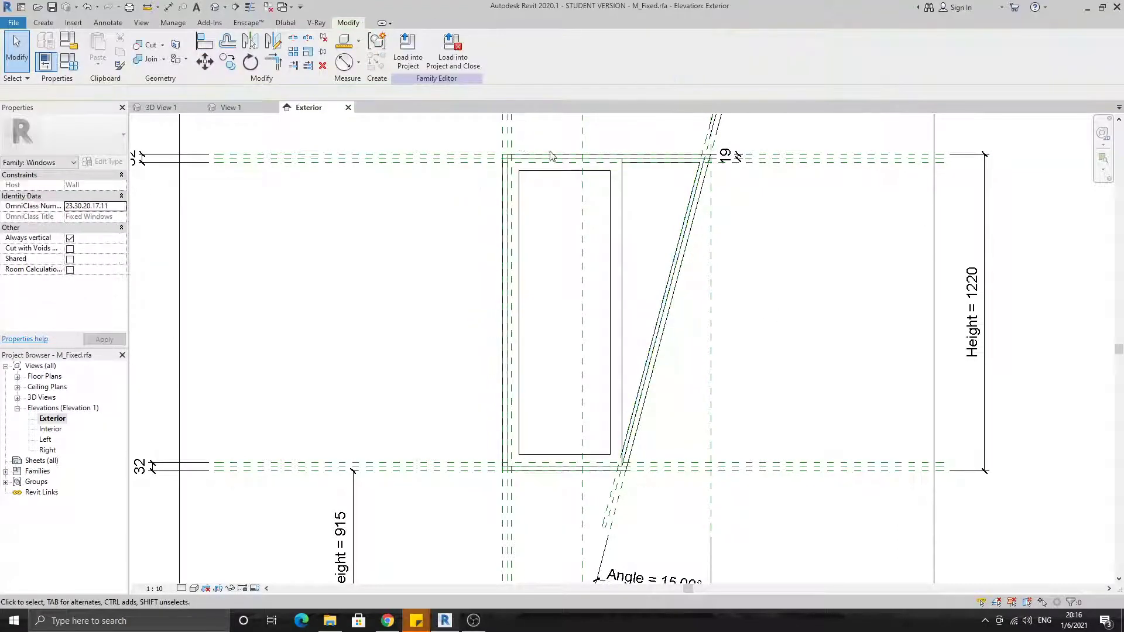
pyautogui.click(620, 201)
pyautogui.click(419, 61)
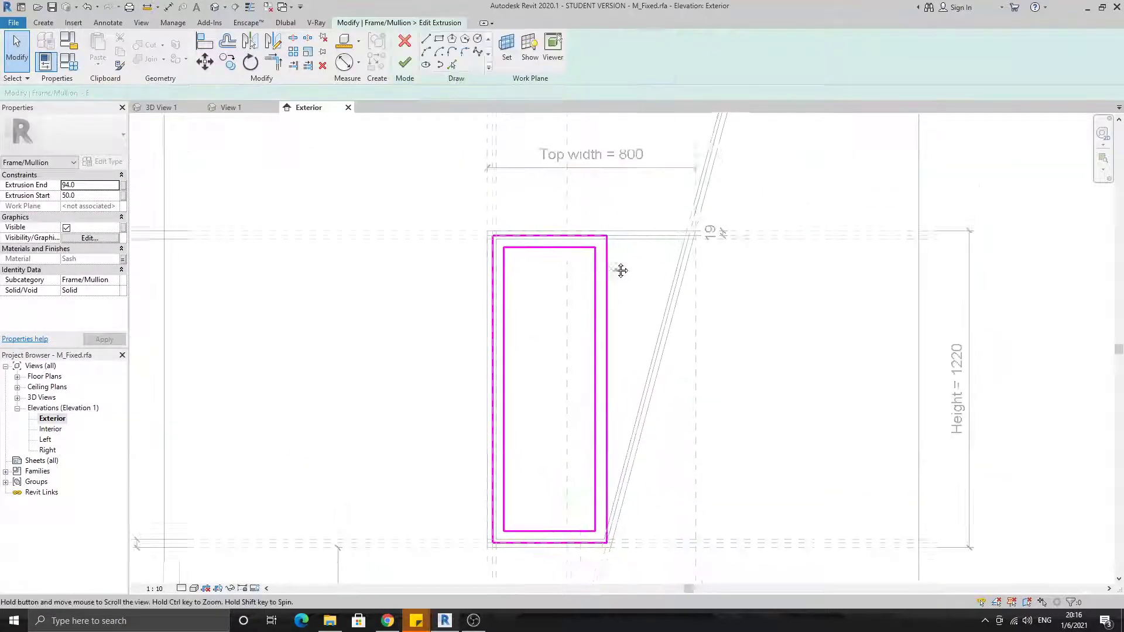
# Examine how the shallower frame sketch's inner and outer loops sit against the surrounding straight and slanted reference planes
pyautogui.scroll(3, 619, 269)
pyautogui.moveTo(421, 288); pyautogui.dragTo(489, 293, button='middle')
pyautogui.scroll(-2, 489, 293)
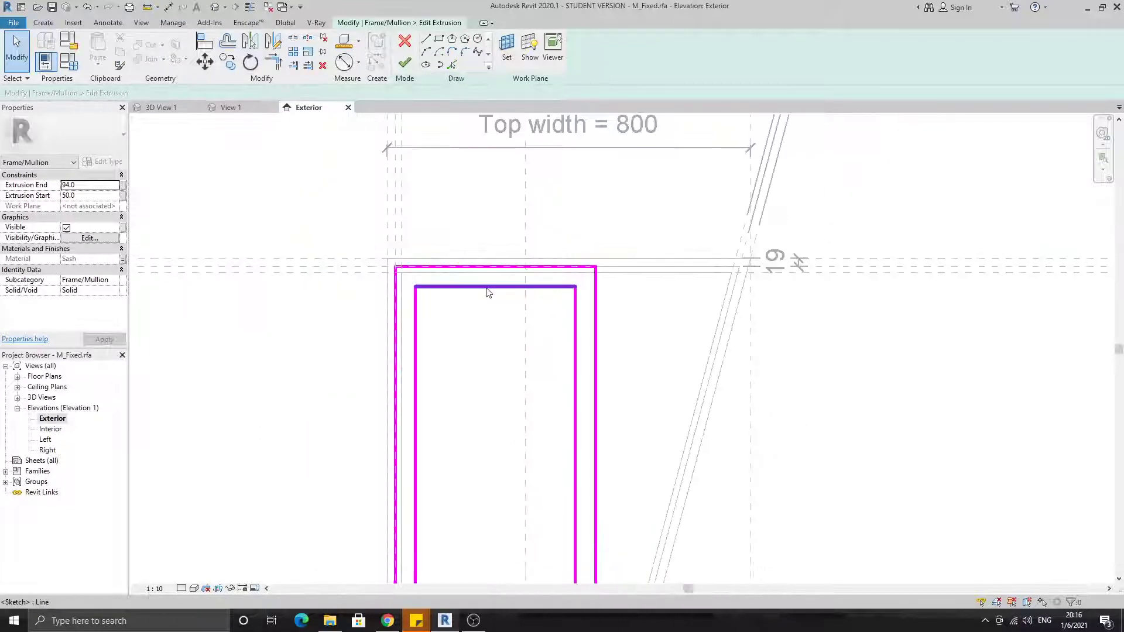
pyautogui.scroll(2, 498, 286)
pyautogui.scroll(-2, 632, 304)
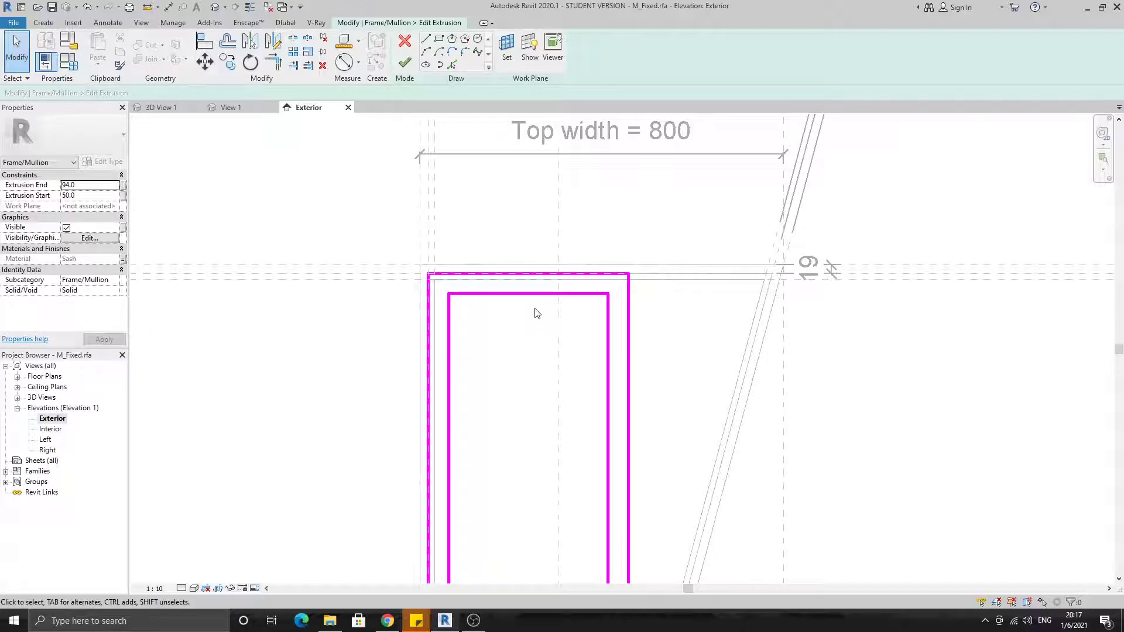
pyautogui.moveTo(588, 325); pyautogui.dragTo(565, 275, button='middle')
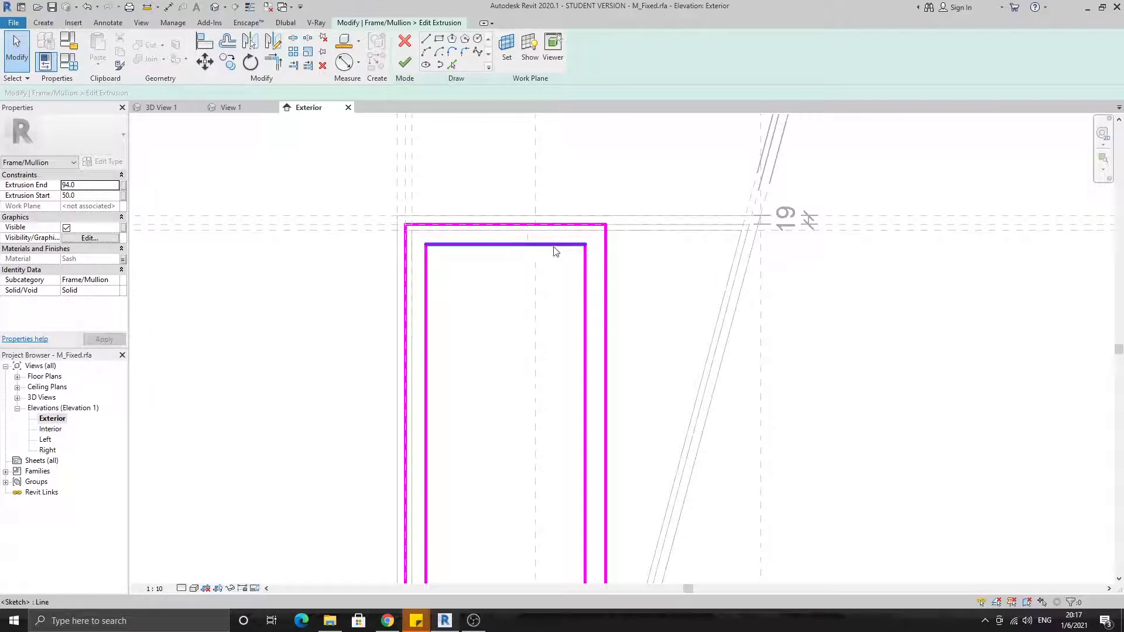
pyautogui.moveTo(541, 266); pyautogui.dragTo(496, 245, button='middle')
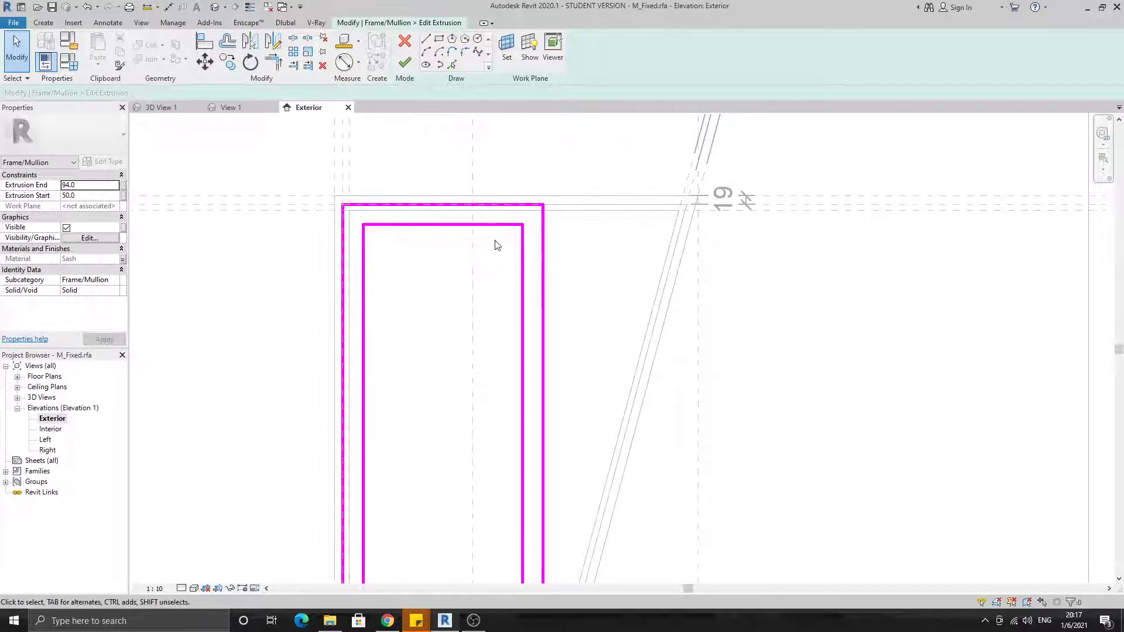
pyautogui.scroll(-2, 492, 234)
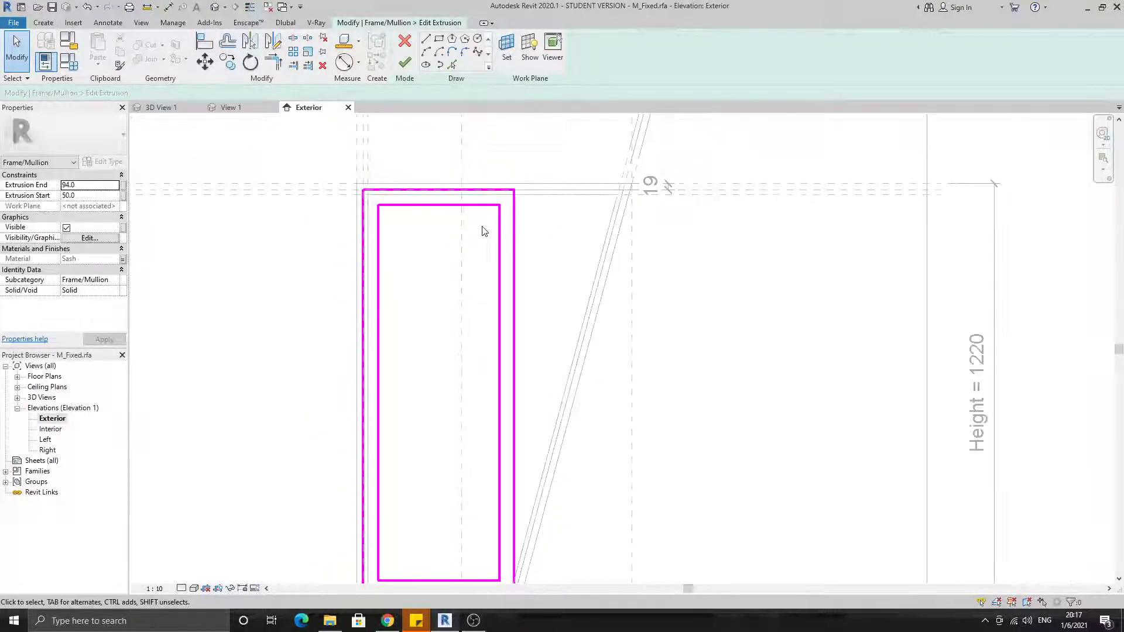
pyautogui.moveTo(551, 420); pyautogui.dragTo(582, 324, button='middle')
pyautogui.scroll(2, 480, 504)
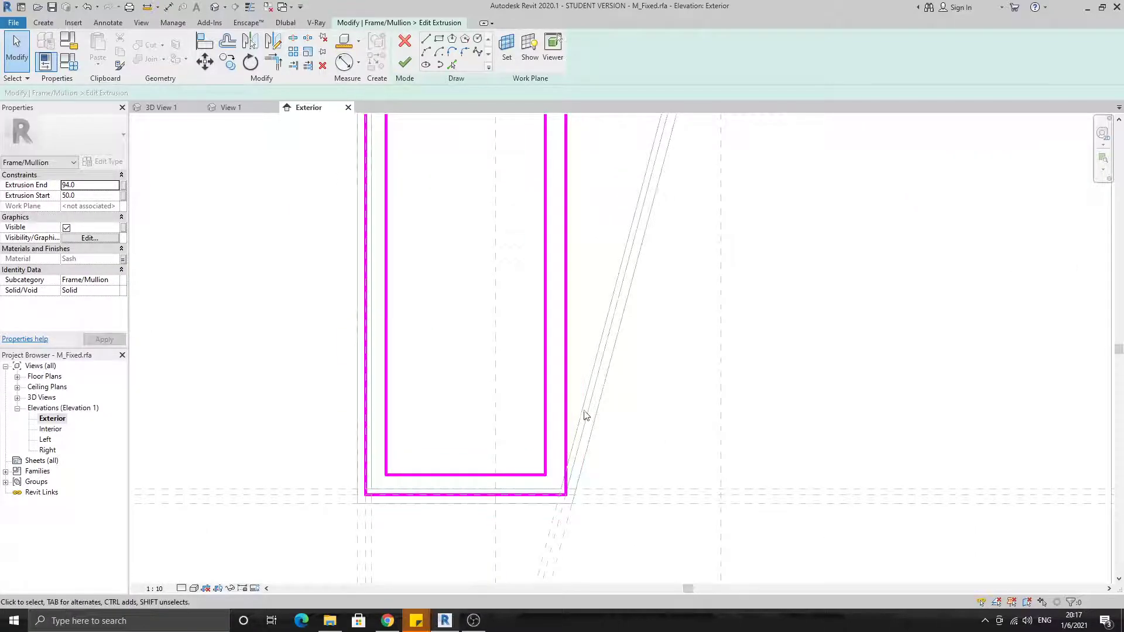
pyautogui.moveTo(582, 394)
pyautogui.mouseDown(button='middle')
pyautogui.moveTo(589, 469)
pyautogui.moveTo(625, 548)
pyautogui.mouseUp(button='middle')
# Align the shallower frame sketch's outer right edge to the middle slanted reference plane
pyautogui.press('l')
pyautogui.moveTo(761, 123); pyautogui.dragTo(701, 283, button='middle')
pyautogui.scroll(2, 690, 219)
pyautogui.click(669, 329)
pyautogui.scroll(-2, 668, 327)
pyautogui.moveTo(525, 431); pyautogui.dragTo(537, 321, button='middle')
pyautogui.scroll(2, 526, 247)
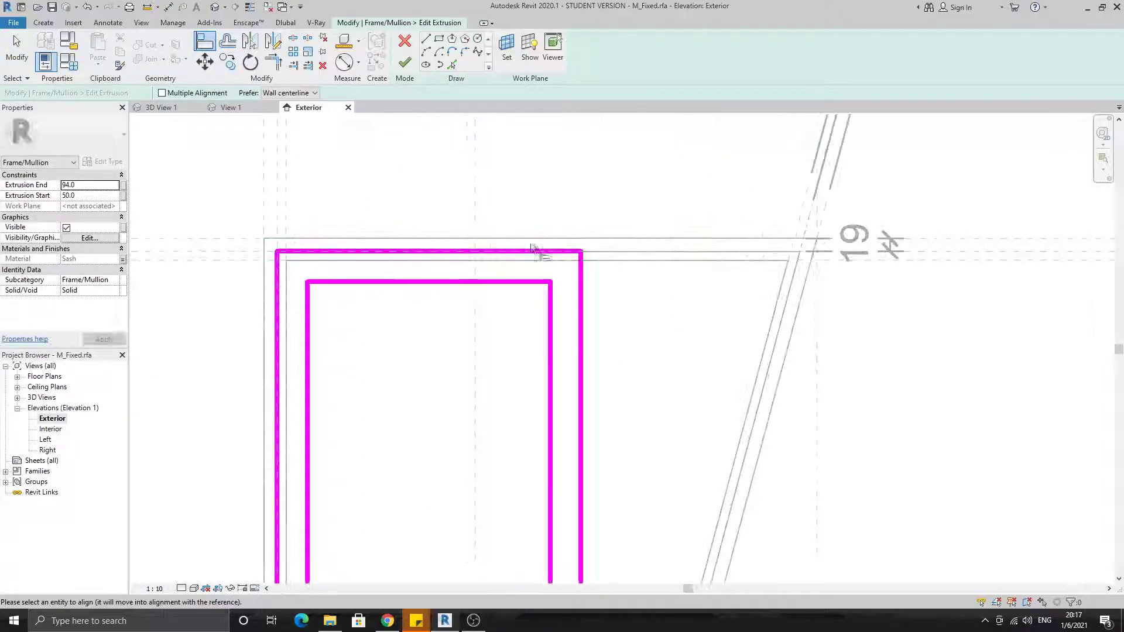
pyautogui.click(580, 287)
# Align the sketch's outer top edge to the middle horizontal reference plane at the head, try to lock it and resolve the conflict
pyautogui.click(894, 252)
pyautogui.click(732, 251)
pyautogui.click(605, 270)
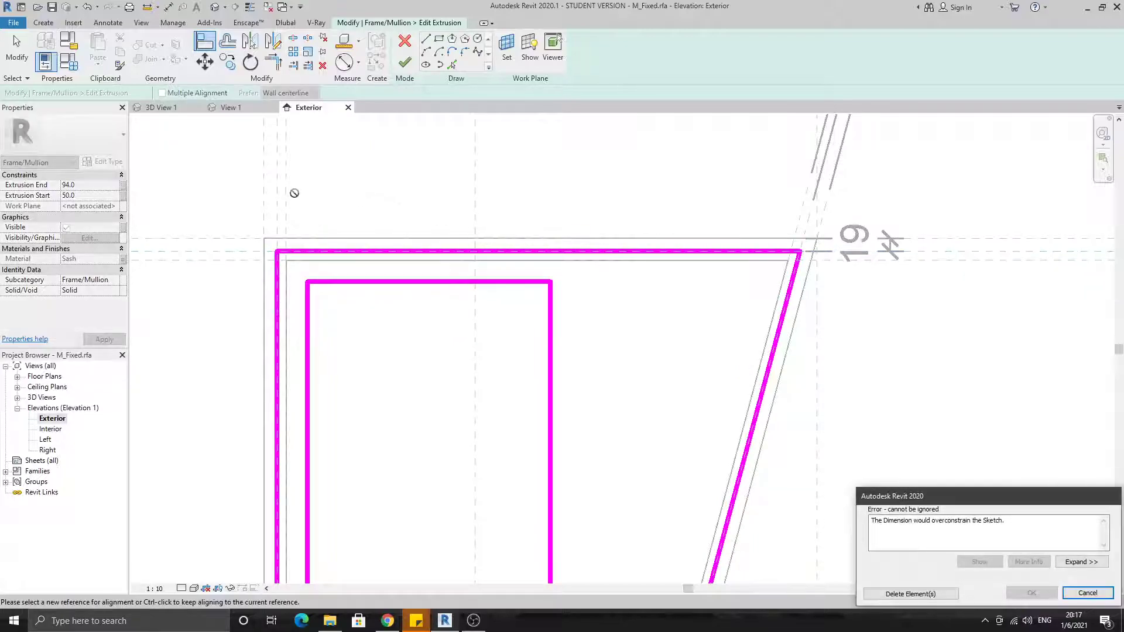
pyautogui.click(928, 592)
# Align the sketch's outer left edge to the middle vertical reference plane, try to lock it and resolve the conflict
pyautogui.click(277, 188)
pyautogui.click(276, 253)
pyautogui.click(256, 323)
pyautogui.click(894, 594)
# Align the sketch's outer bottom edge to the middle horizontal reference plane above the sill and lock it
pyautogui.moveTo(351, 381); pyautogui.dragTo(357, 235, button='middle')
pyautogui.scroll(-4, 357, 235)
pyautogui.moveTo(437, 528); pyautogui.dragTo(431, 363, button='middle')
pyautogui.scroll(1, 430, 363)
pyautogui.click(531, 470)
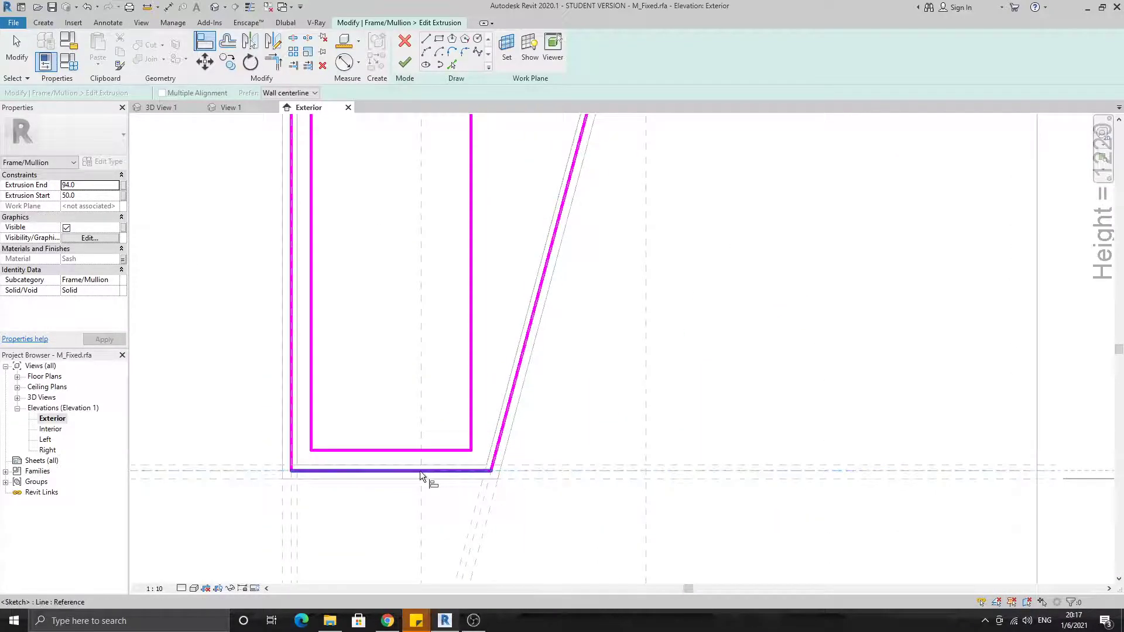
pyautogui.click(420, 470)
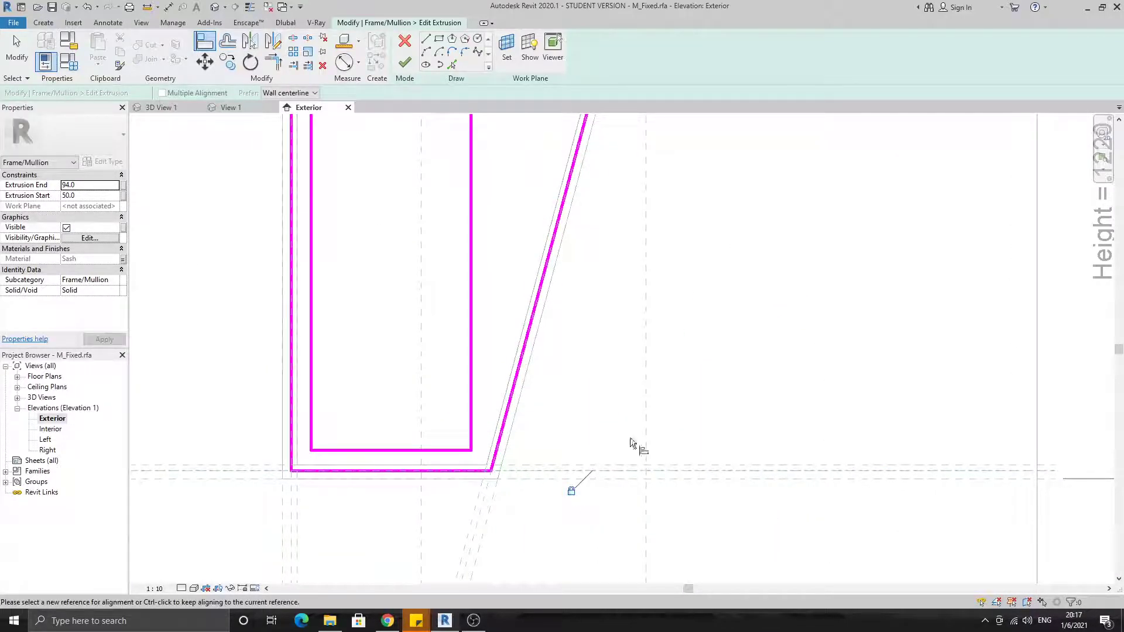
# Dimension the distance between the inner and outer top edges of the shallower frame sketch
pyautogui.scroll(-2, 691, 469)
pyautogui.scroll(2, 593, 205)
pyautogui.moveTo(593, 204); pyautogui.dragTo(578, 315, button='middle')
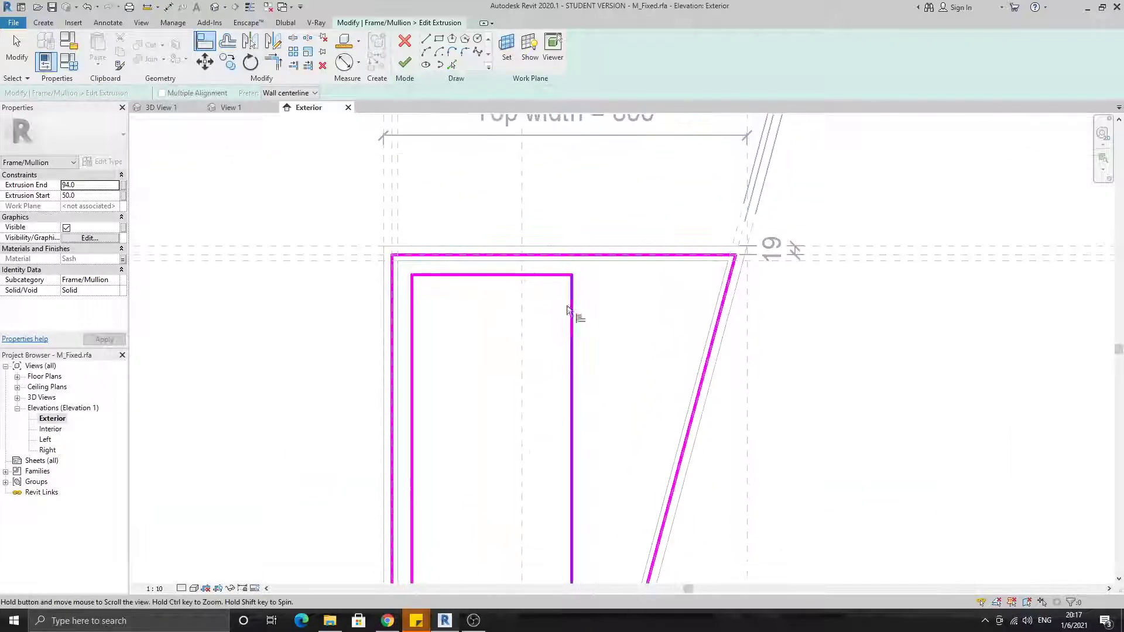
pyautogui.click(167, 8)
pyautogui.scroll(2, 441, 272)
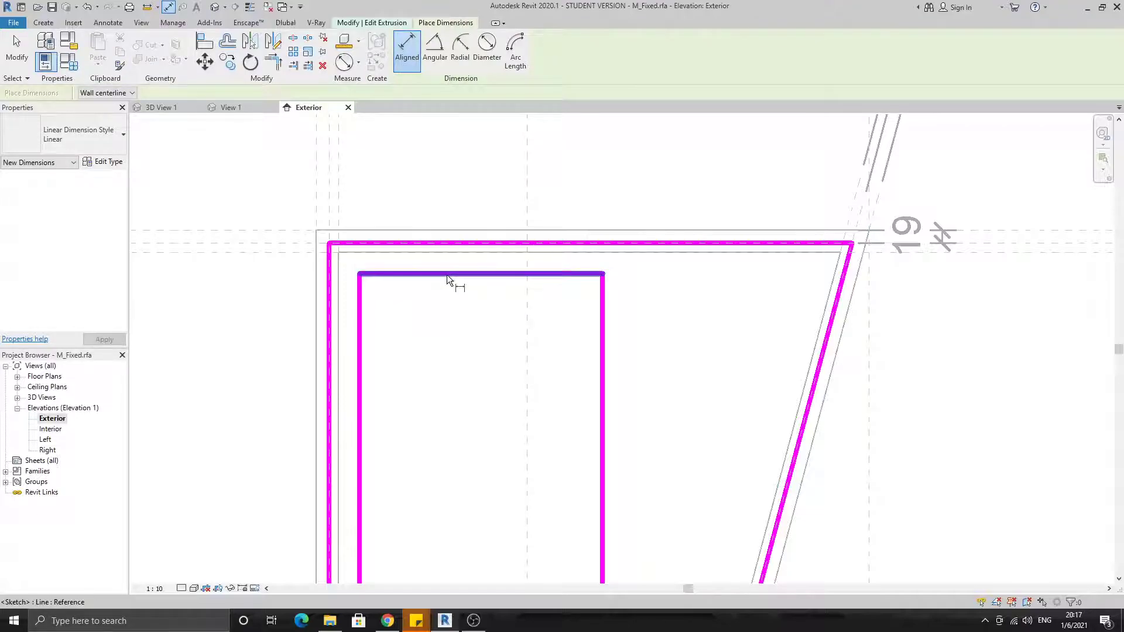
pyautogui.click(447, 273)
pyautogui.click(455, 243)
pyautogui.click(215, 267)
pyautogui.moveTo(294, 299); pyautogui.dragTo(430, 308, button='middle')
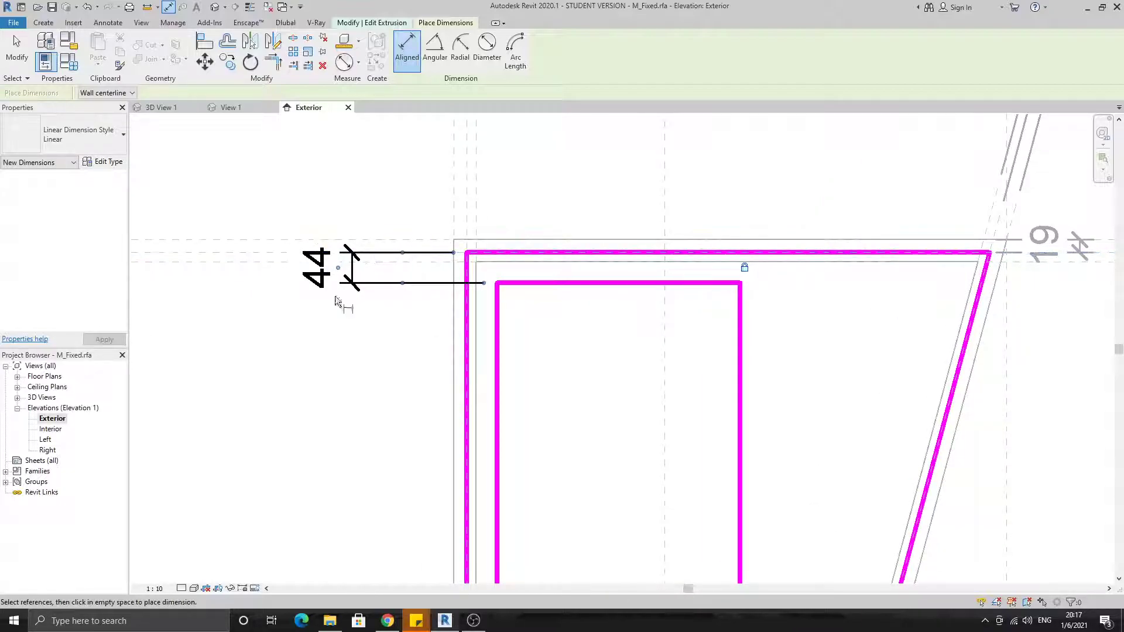
pyautogui.moveTo(714, 271); pyautogui.dragTo(588, 264, button='middle')
pyautogui.scroll(-2, 547, 287)
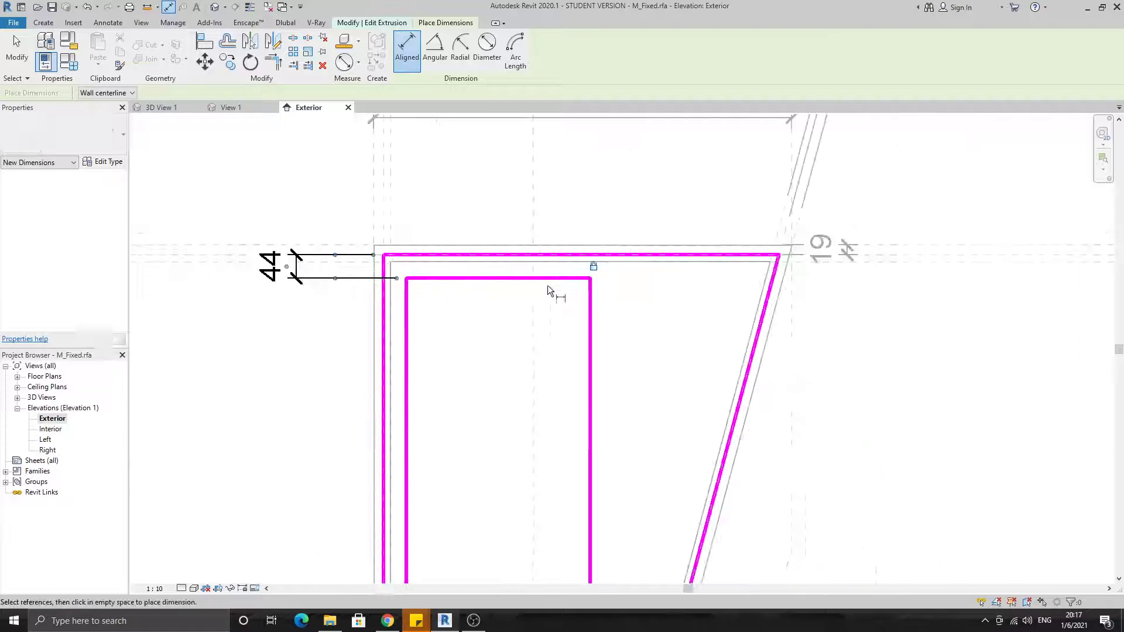
pyautogui.press('Escape')
pyautogui.press('Escape')
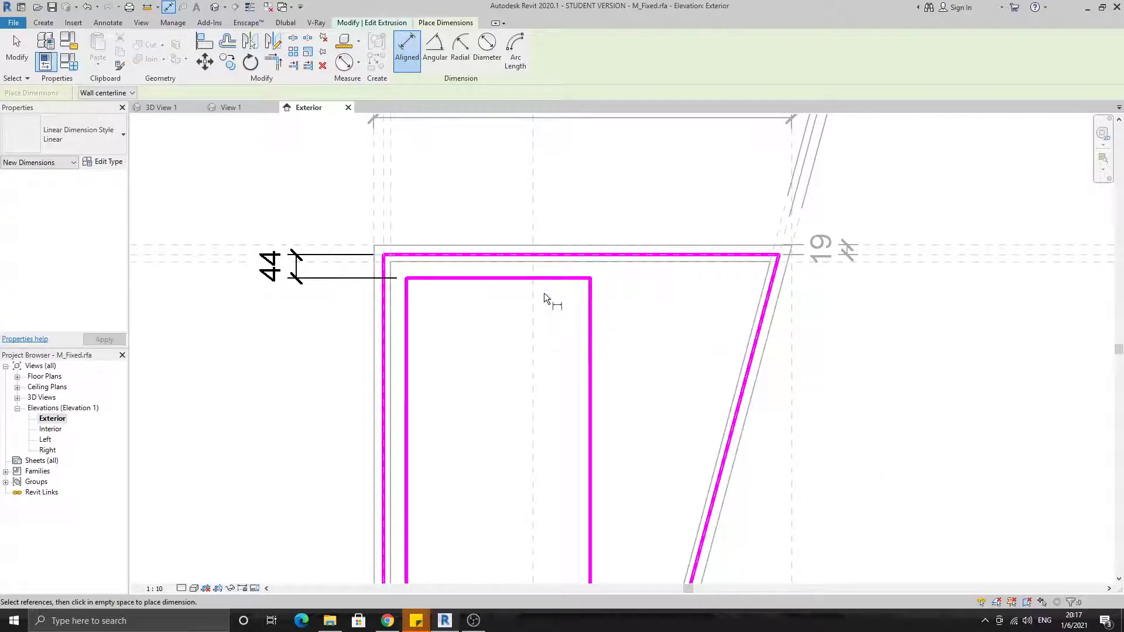
# Add an inner slanted line offset 44 mm from the outer slanted edge and delete the old vertical inner right edge
pyautogui.moveTo(676, 338); pyautogui.dragTo(606, 290, button='middle')
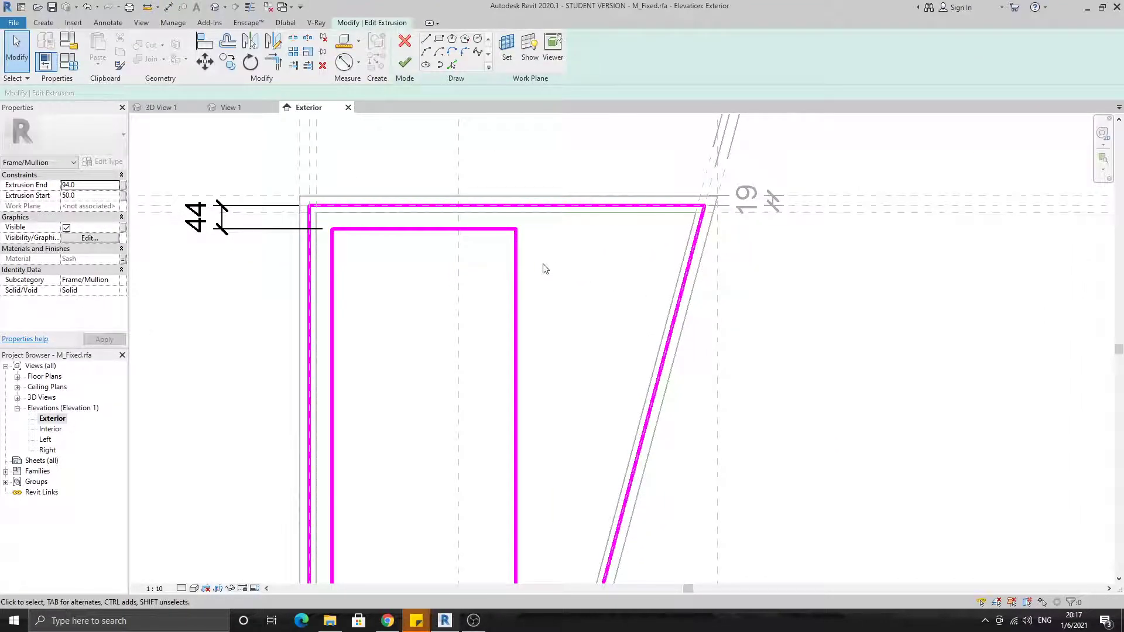
pyautogui.click(452, 65)
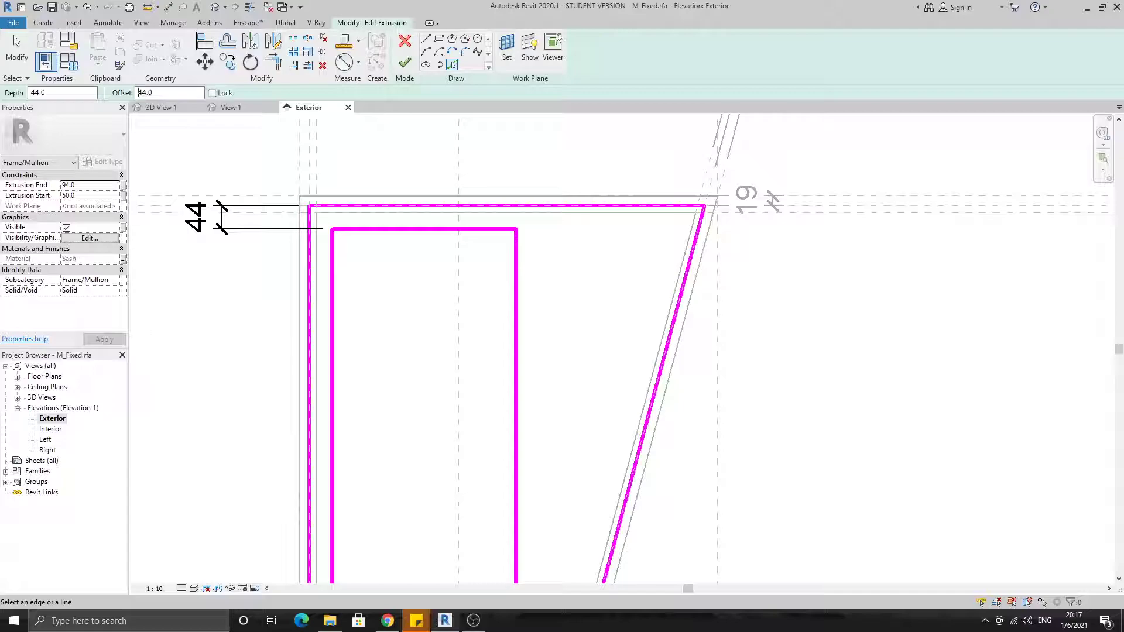
pyautogui.click(671, 333)
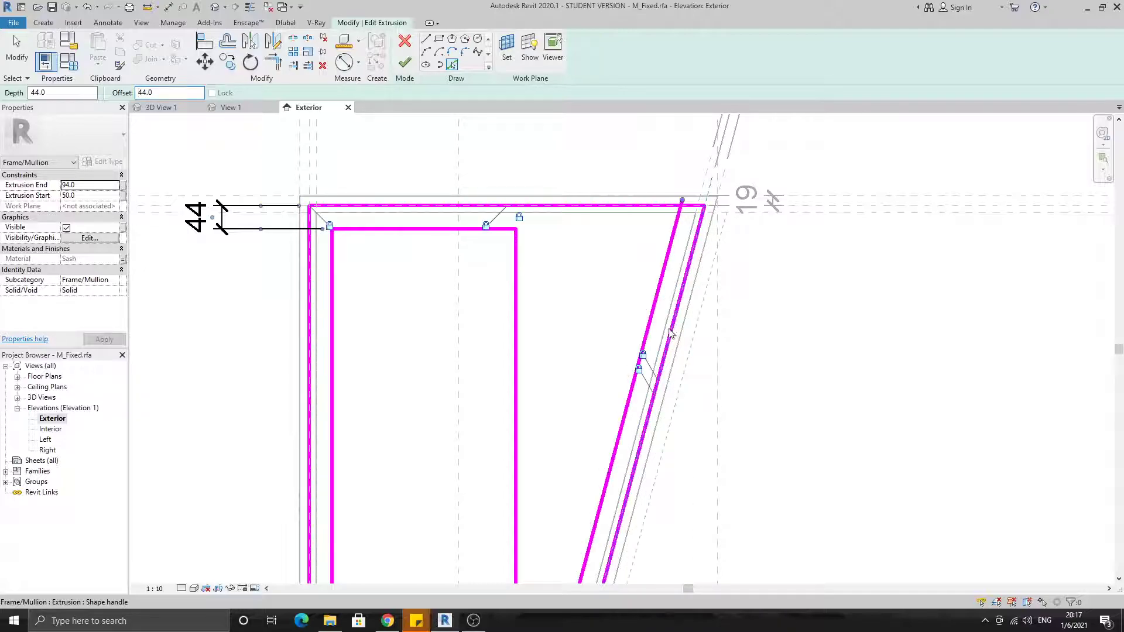
pyautogui.press('Escape')
pyautogui.press('Escape')
pyautogui.click(516, 291)
pyautogui.press('Delete')
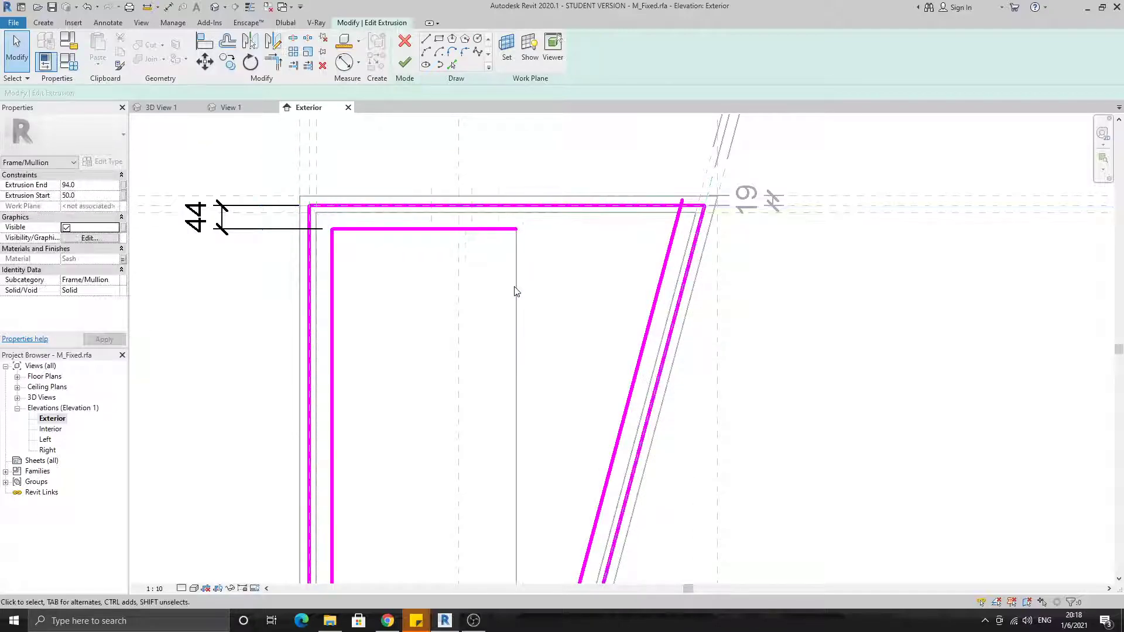
# Trim the inner top and bottom edges to meet the new slanted line in closed corners
pyautogui.press('t')
pyautogui.press('r')
pyautogui.click(497, 229)
pyautogui.click(661, 277)
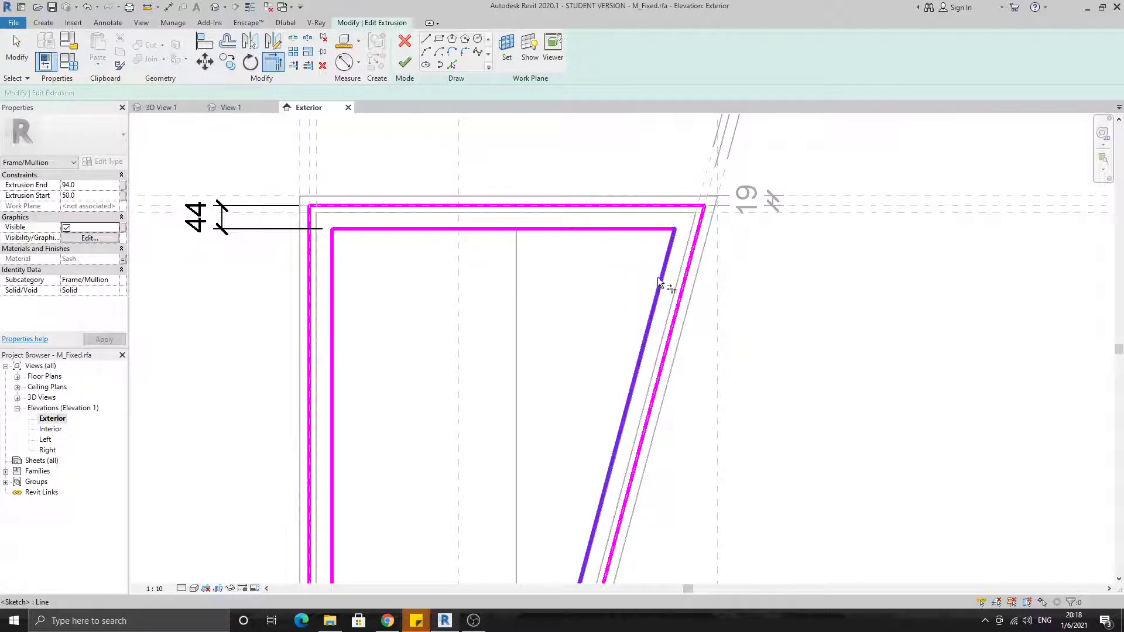
pyautogui.scroll(-2, 660, 276)
pyautogui.moveTo(661, 276); pyautogui.dragTo(697, 189, button='middle')
pyautogui.click(625, 427)
pyautogui.click(603, 436)
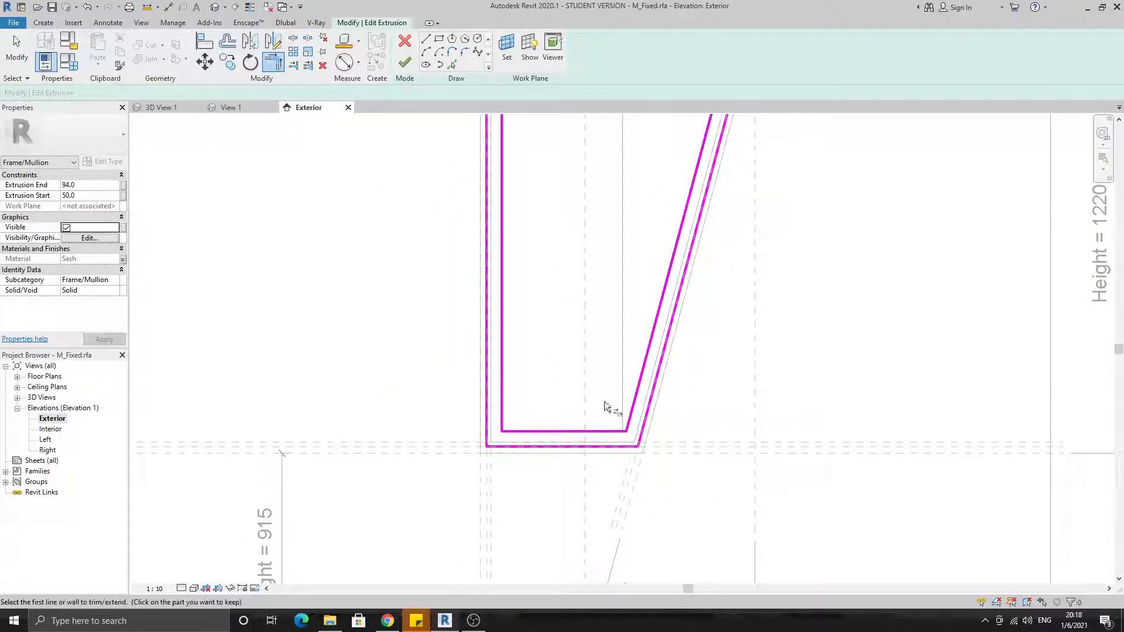
# Dimension the distance between the outer and inner left vertical edges of the frame sketch and lock it
pyautogui.scroll(-2, 609, 422)
pyautogui.press('Escape')
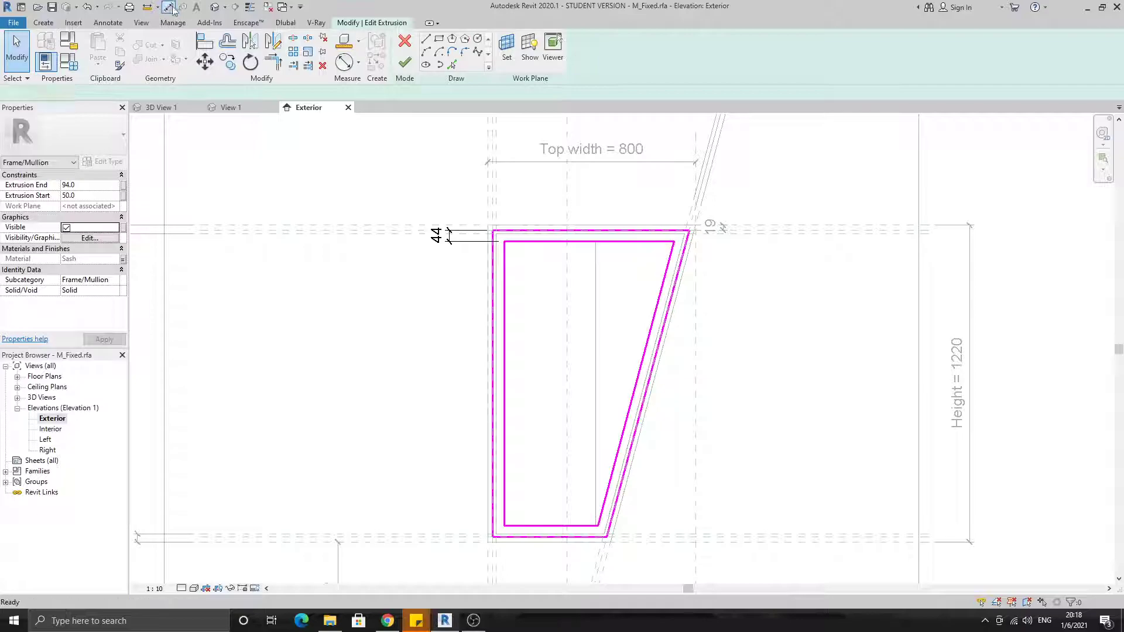
pyautogui.press('d')
pyautogui.press('i')
pyautogui.scroll(2, 530, 199)
pyautogui.scroll(2, 492, 267)
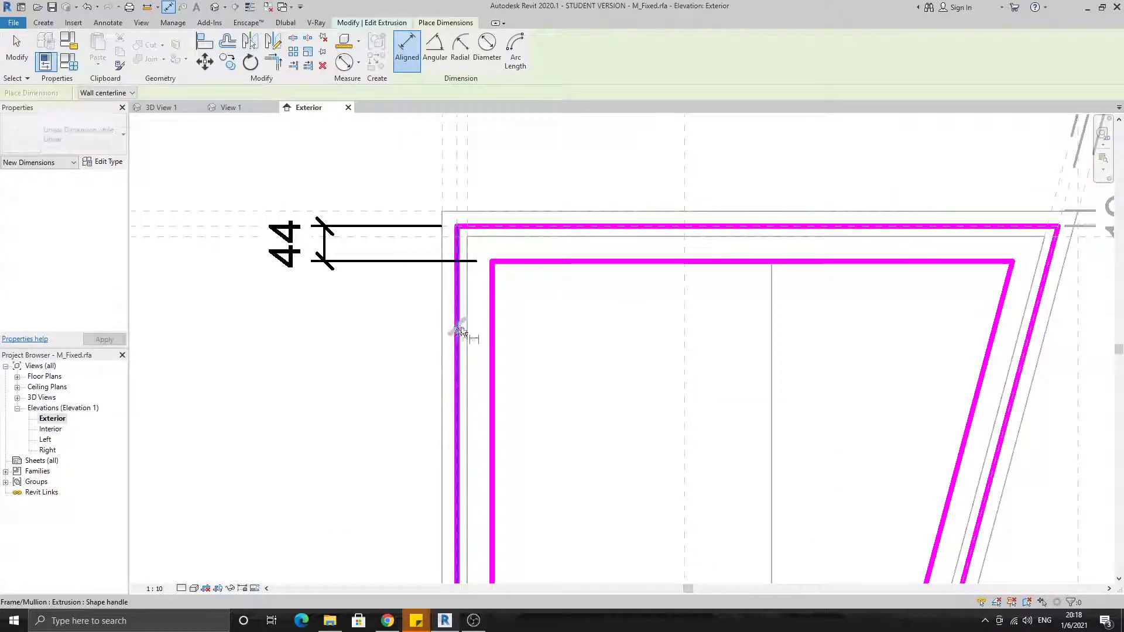
pyautogui.press('Tab')
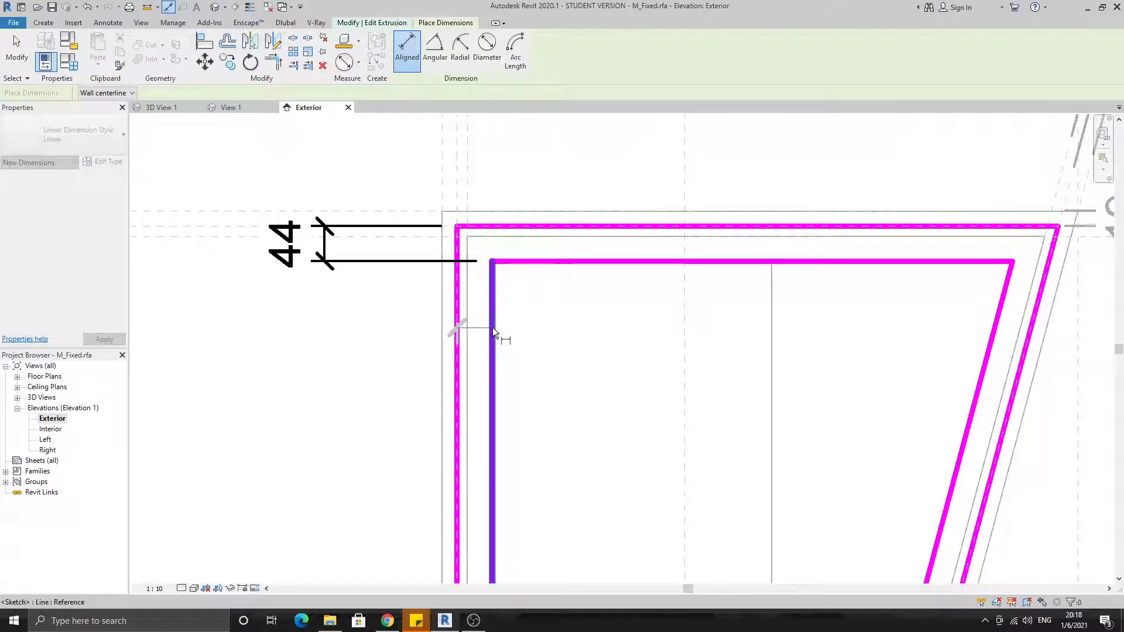
pyautogui.click(492, 328)
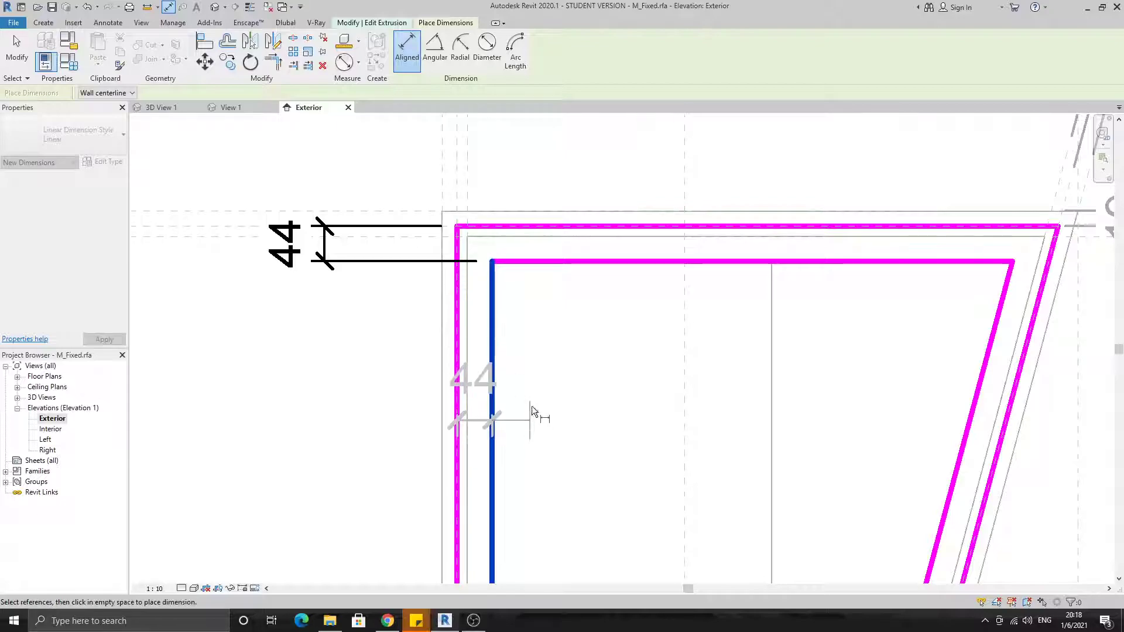
pyautogui.moveTo(571, 233); pyautogui.dragTo(581, 430, button='middle')
pyautogui.click(540, 262)
pyautogui.scroll(-1, 542, 480)
pyautogui.moveTo(542, 480); pyautogui.dragTo(523, 285, button='middle')
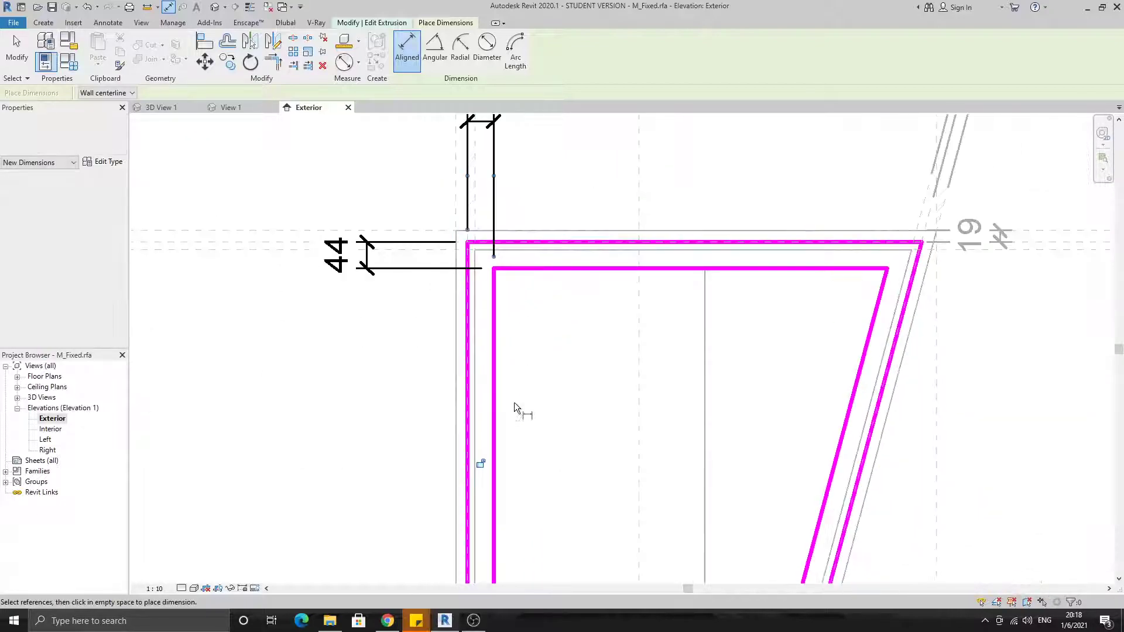
pyautogui.moveTo(985, 346); pyautogui.dragTo(878, 264, button='middle')
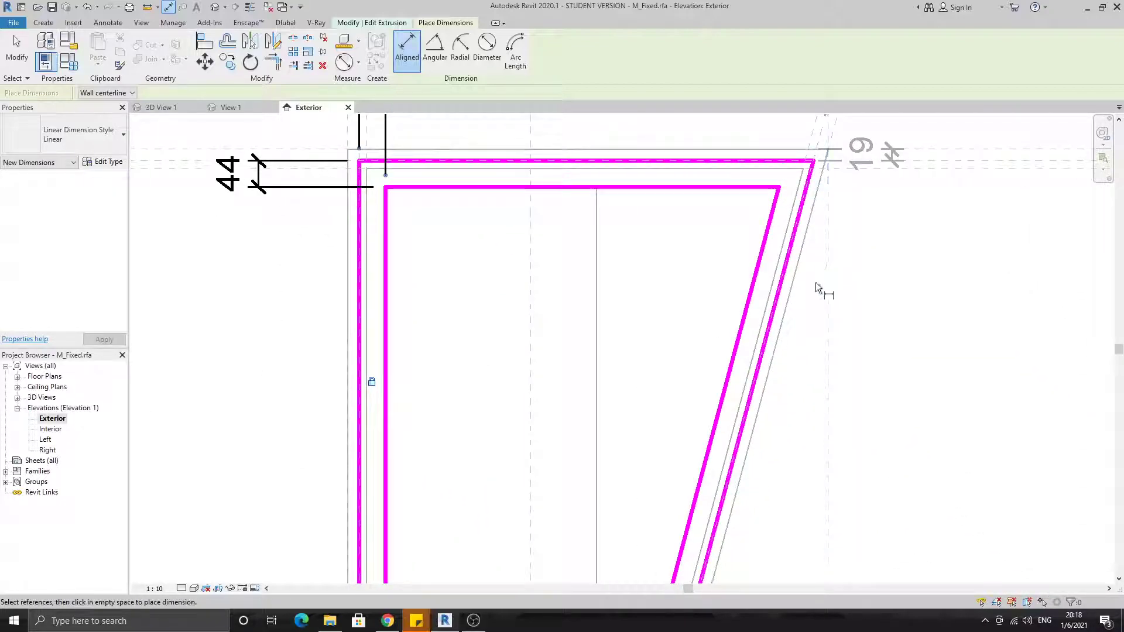
# Dimension the distance between the inner and outer slanted edges of the frame sketch and lock it
pyautogui.click(751, 284)
pyautogui.click(782, 292)
pyautogui.click(786, 427)
pyautogui.scroll(-1, 756, 431)
pyautogui.moveTo(757, 430); pyautogui.dragTo(769, 217, button='middle')
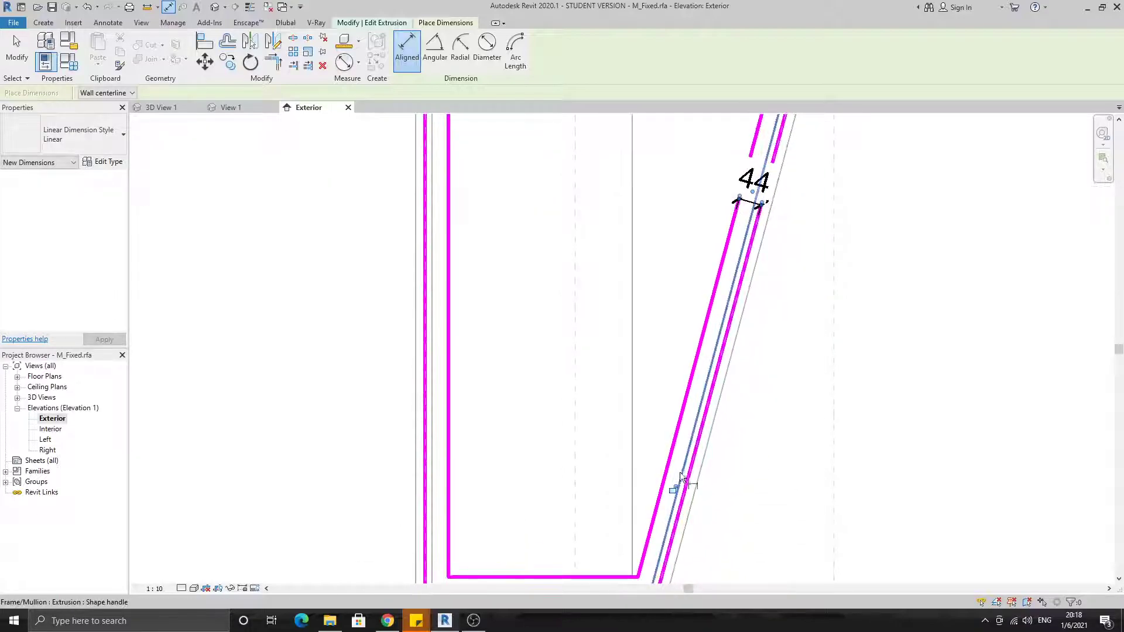
pyautogui.moveTo(677, 487); pyautogui.dragTo(690, 344, button='middle')
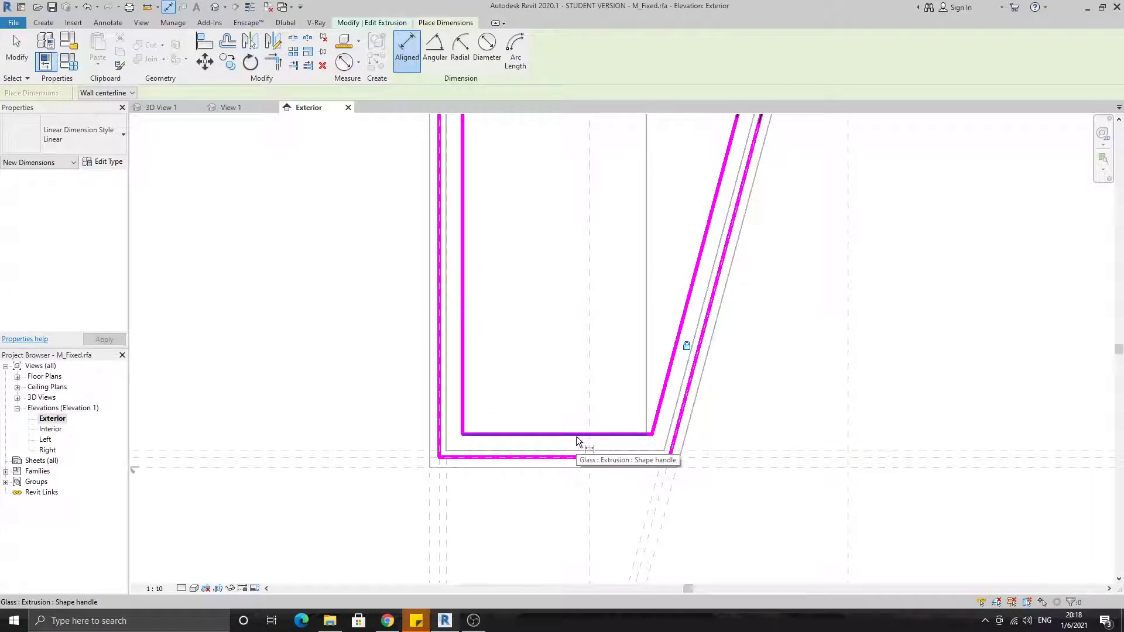
# Dimension and lock the distance between the frame sketch's inner and outer bottom edges, and finish editing the frame extrusion
pyautogui.press('Tab')
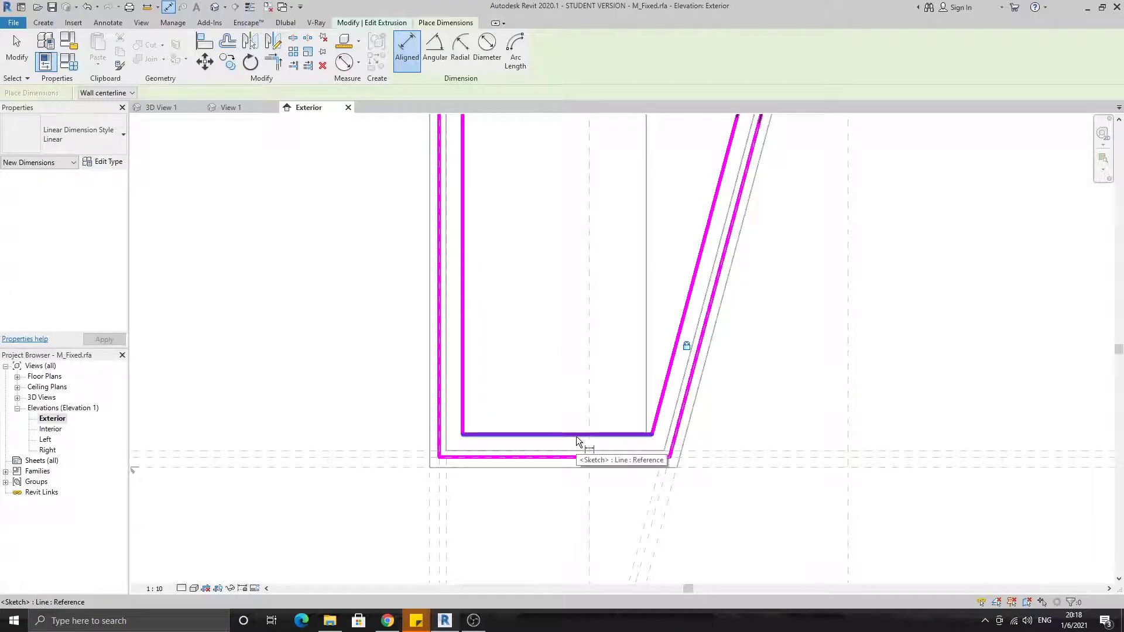
pyautogui.click(576, 436)
pyautogui.click(570, 458)
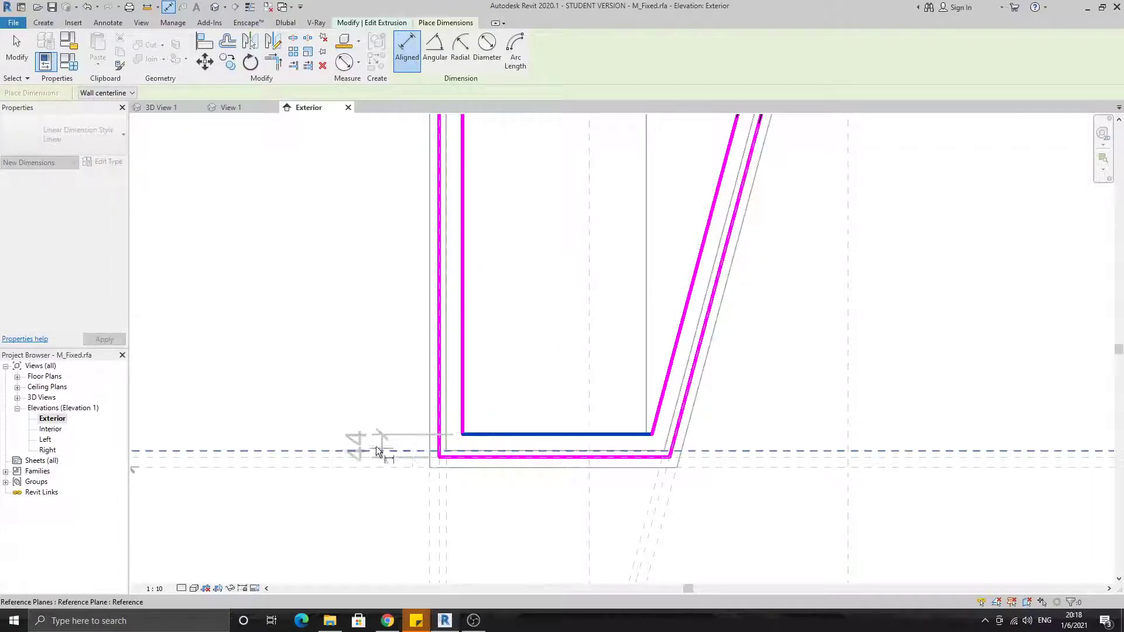
pyautogui.click(367, 448)
pyautogui.scroll(-3, 628, 445)
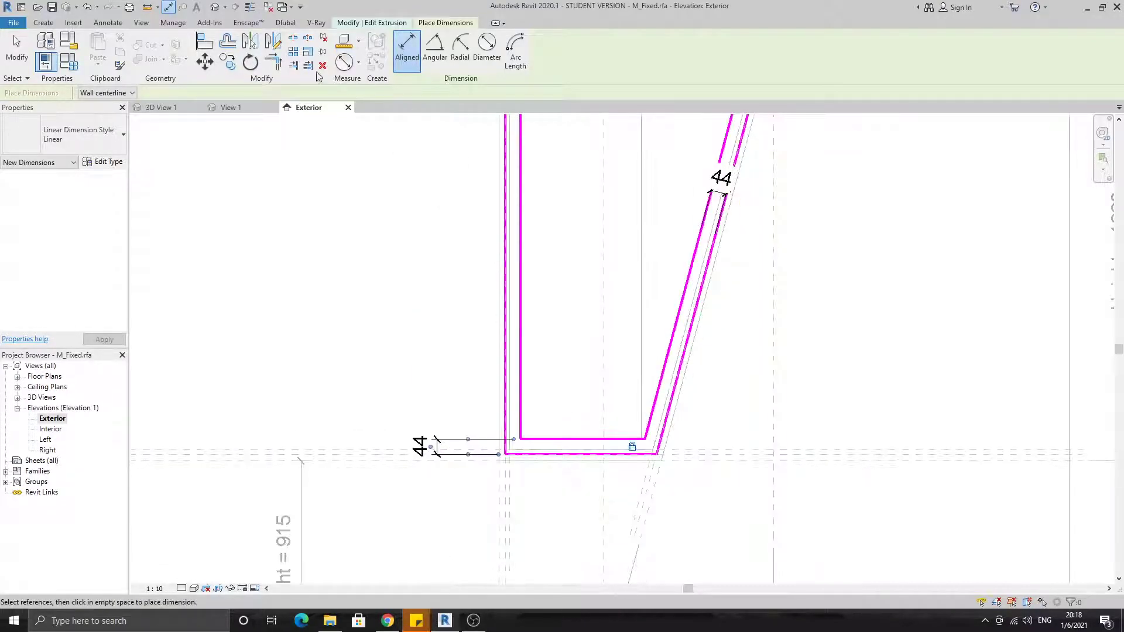
pyautogui.press('Escape')
pyautogui.press('Escape')
pyautogui.click(405, 59)
# Open the glass extrusion's sketch and align its right edge to the frame's inner slanted edge, locking the alignment
pyautogui.moveTo(610, 255); pyautogui.dragTo(528, 390, button='middle')
pyautogui.click(765, 301)
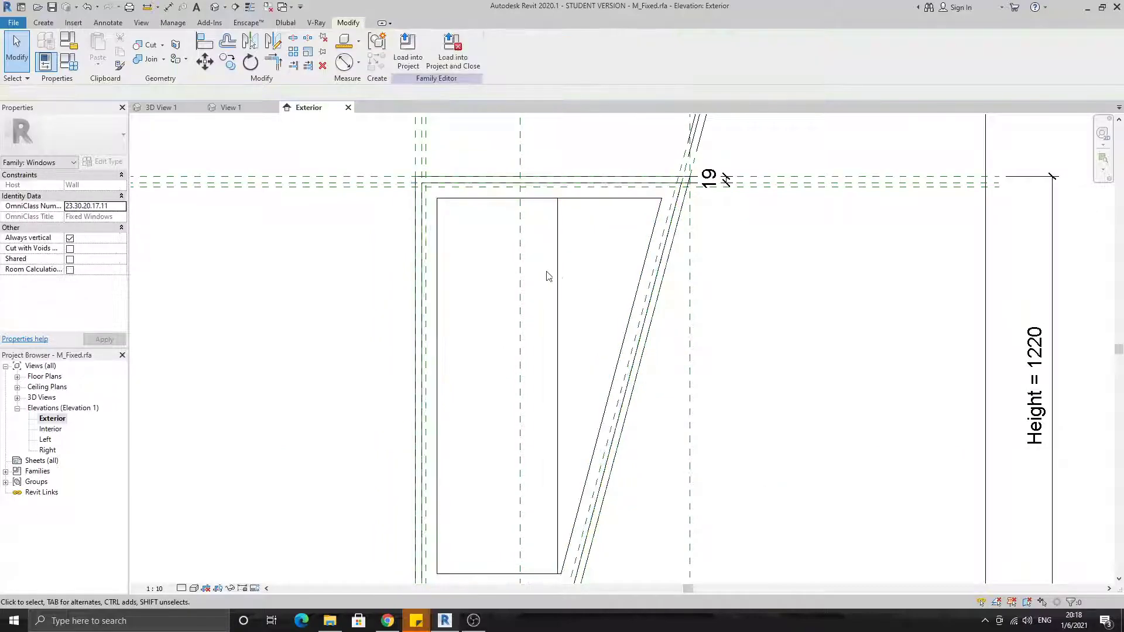
pyautogui.click(557, 275)
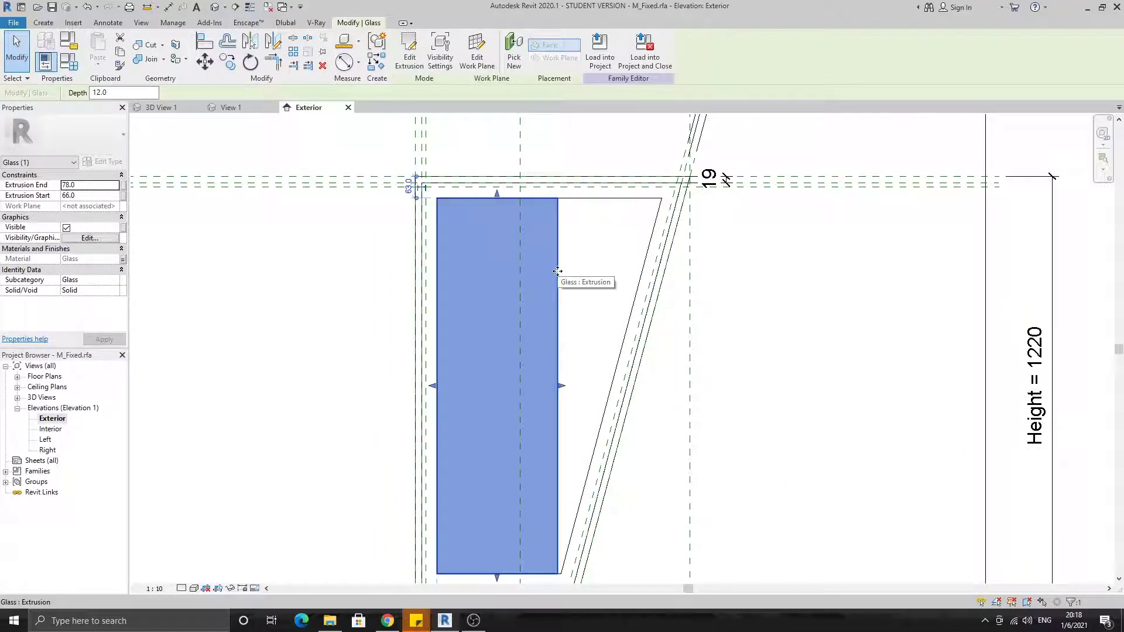
pyautogui.click(409, 50)
pyautogui.scroll(1, 651, 215)
pyautogui.press('a')
pyautogui.press('l')
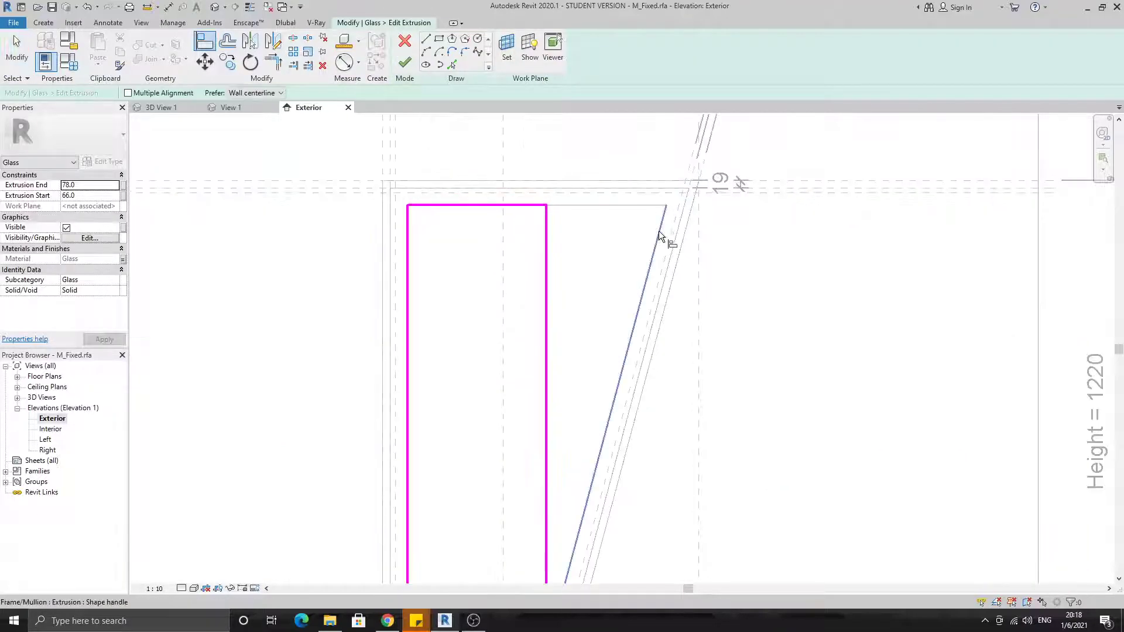
pyautogui.click(547, 243)
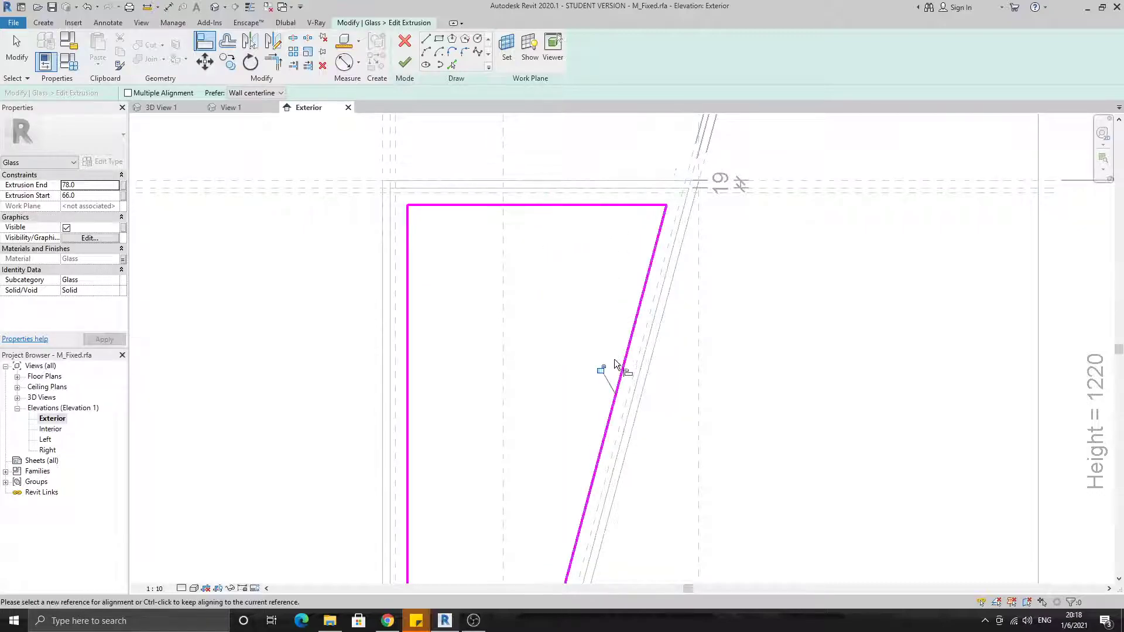
pyautogui.scroll(-3, 617, 367)
pyautogui.scroll(2, 612, 504)
pyautogui.scroll(-1, 557, 507)
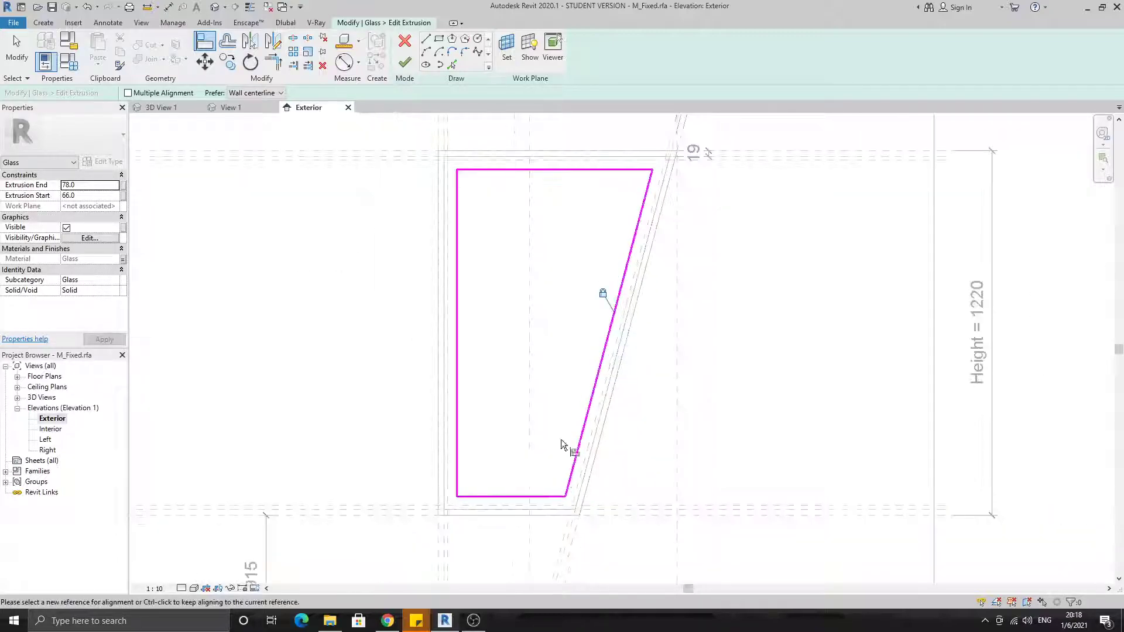
# Try to move the glass sketch's top edge downward to test its lock, and cancel the move
pyautogui.moveTo(613, 181); pyautogui.dragTo(608, 223, button='middle')
pyautogui.press('Escape')
pyautogui.press('Escape')
pyautogui.moveTo(573, 213); pyautogui.dragTo(574, 251)
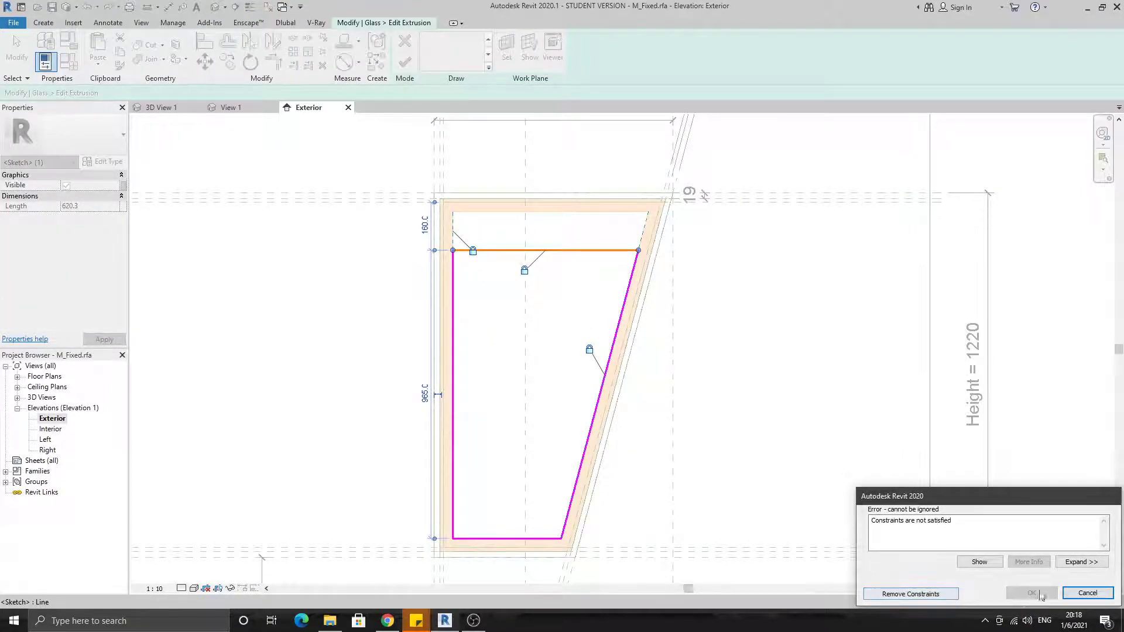
pyautogui.click(1087, 593)
# Move the glass sketch's bottom edge upward, align it back to the frame's inner bottom edge, and lock it
pyautogui.moveTo(538, 538); pyautogui.dragTo(538, 491)
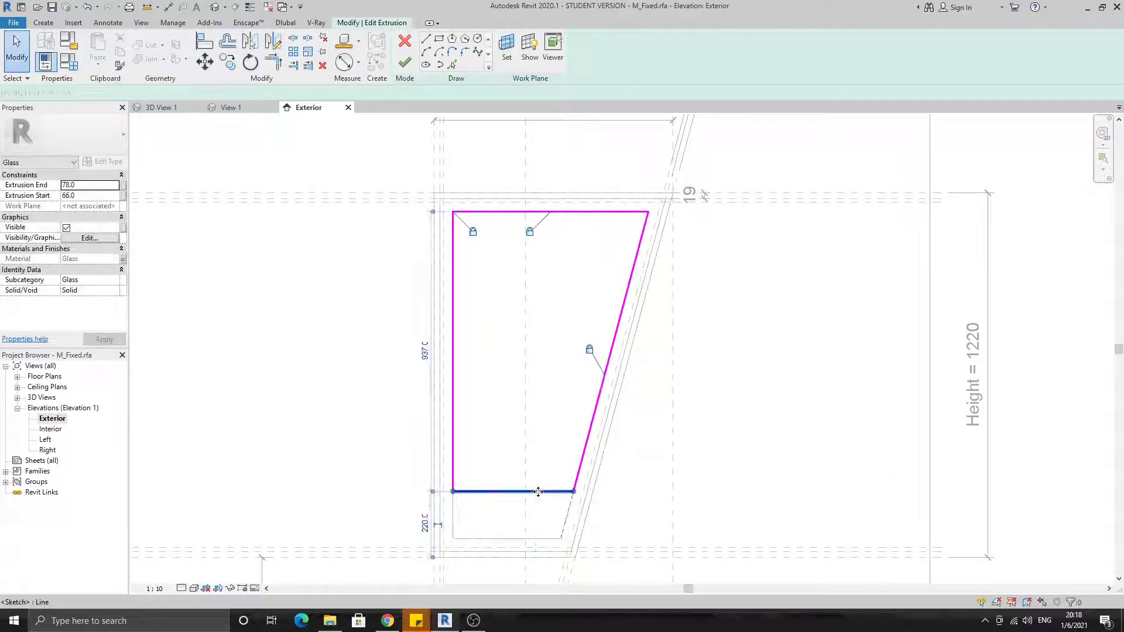
pyautogui.moveTo(552, 522); pyautogui.dragTo(556, 485, button='middle')
pyautogui.press('Escape')
pyautogui.scroll(1, 539, 498)
pyautogui.press('a')
pyautogui.press('l')
pyautogui.click(542, 502)
pyautogui.click(546, 442)
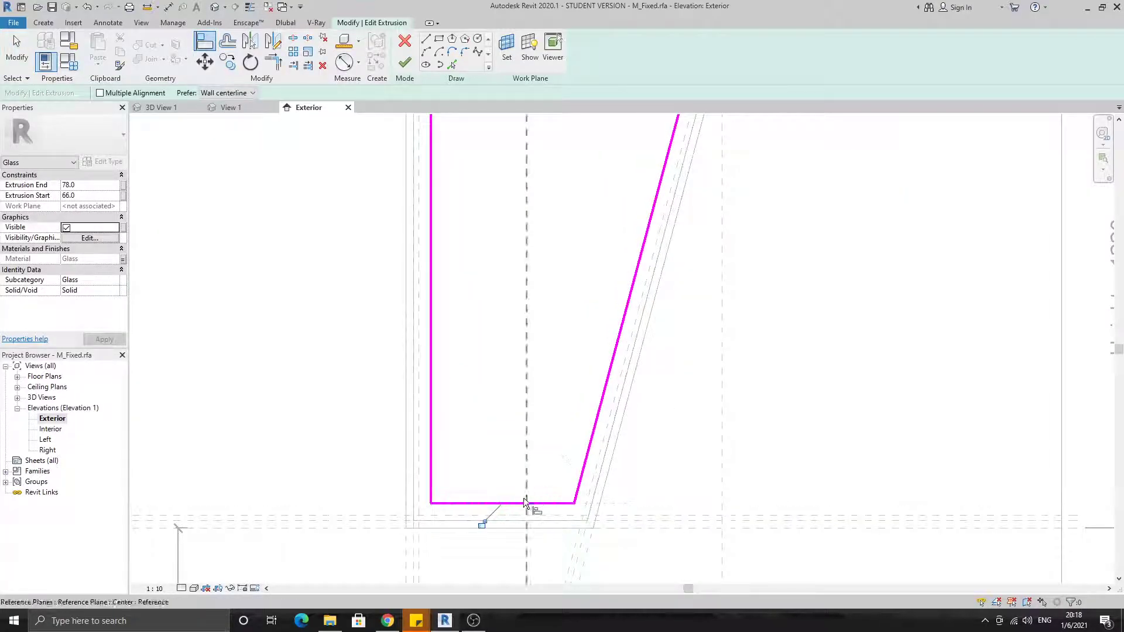
pyautogui.click(486, 522)
pyautogui.scroll(-2, 486, 521)
pyautogui.press('Escape')
pyautogui.press('Escape')
# Test the lock on the glass sketch's left edge, cancel the move, and finish editing the glass extrusion
pyautogui.moveTo(452, 425); pyautogui.dragTo(480, 423)
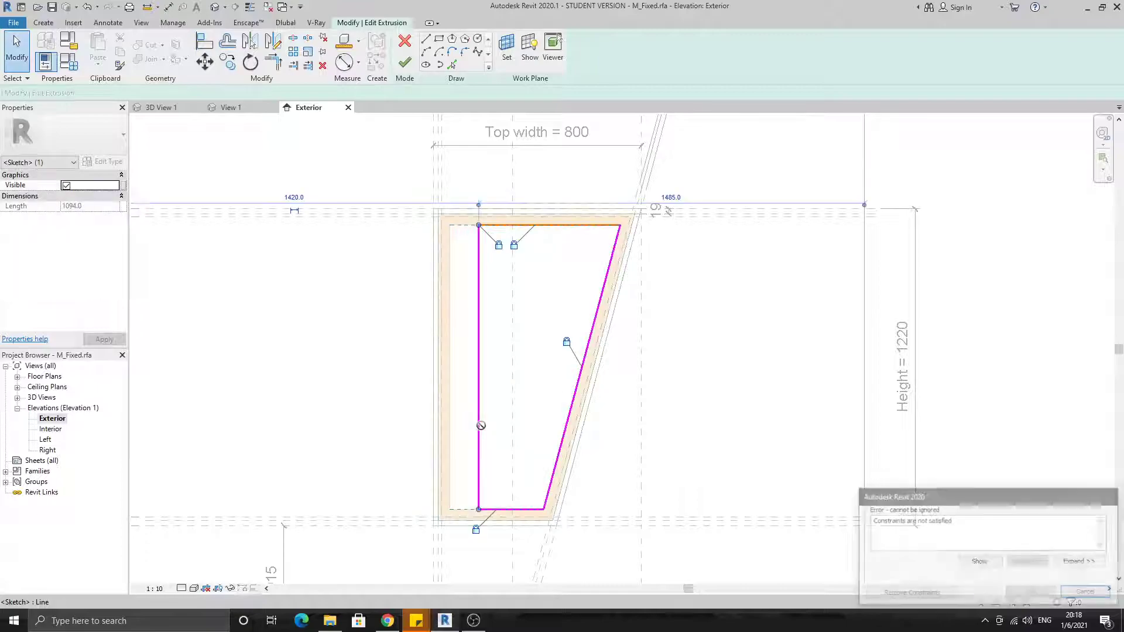
pyautogui.click(1087, 593)
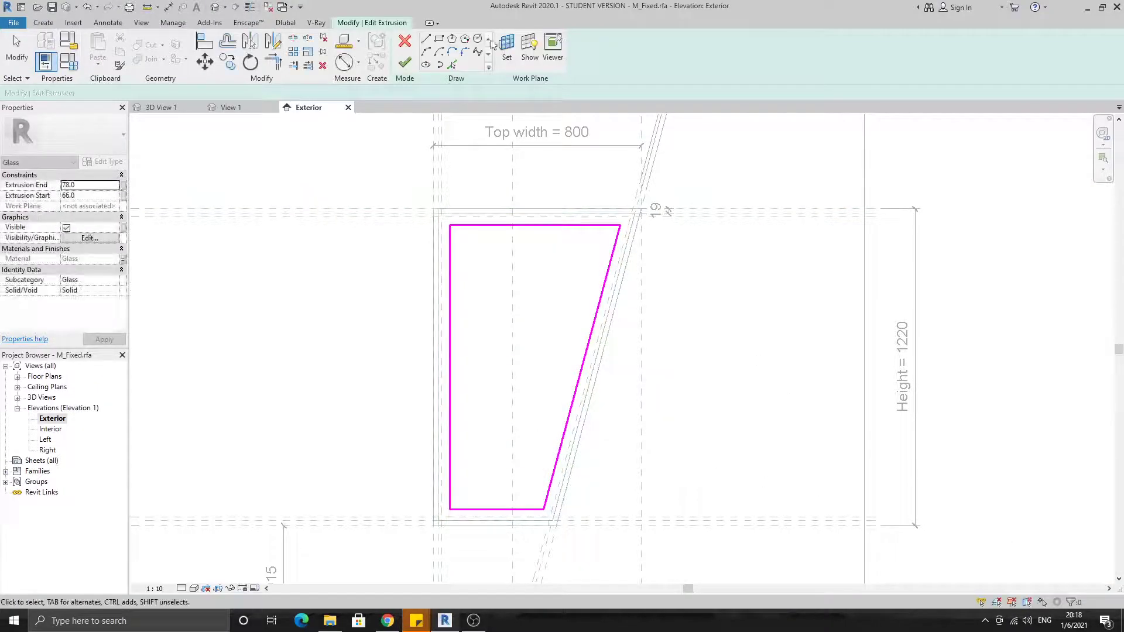
pyautogui.click(405, 62)
# Check the slanted window in the default 3D view and return to the Exterior elevation
pyautogui.scroll(-3, 752, 352)
pyautogui.moveTo(743, 341); pyautogui.dragTo(687, 375, button='middle')
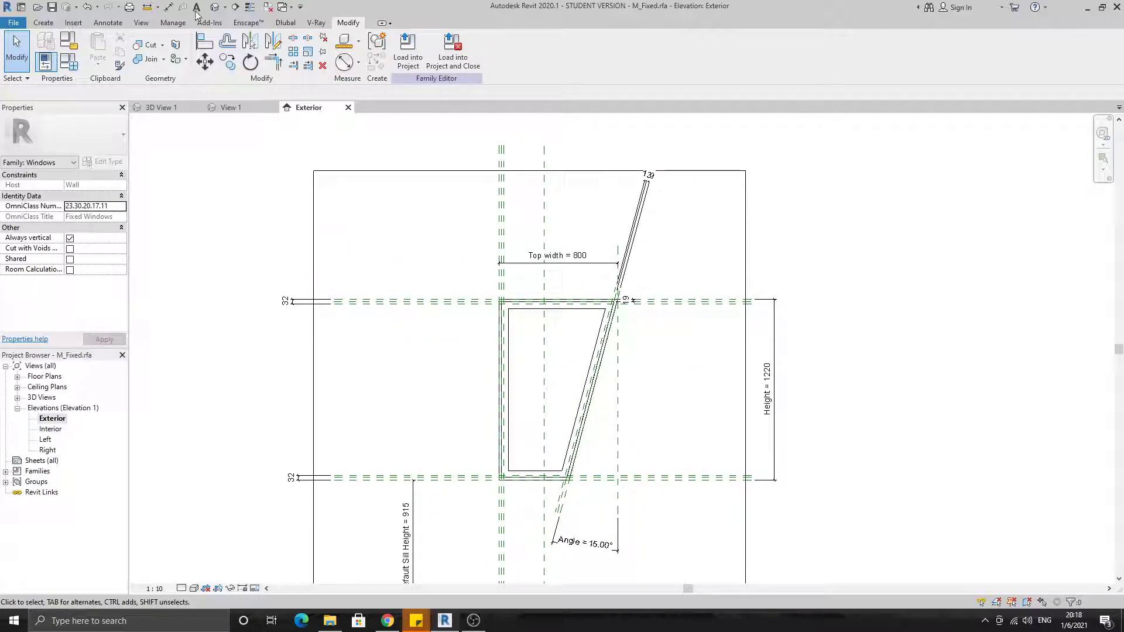
pyautogui.click(215, 6)
pyautogui.scroll(5, 413, 368)
pyautogui.keyDown('shift'); pyautogui.moveTo(412, 364); pyautogui.dragTo(507, 292, button='middle'); pyautogui.keyUp('shift')
pyautogui.doubleClick(51, 421)
pyautogui.moveTo(404, 297); pyautogui.dragTo(397, 235, button='middle')
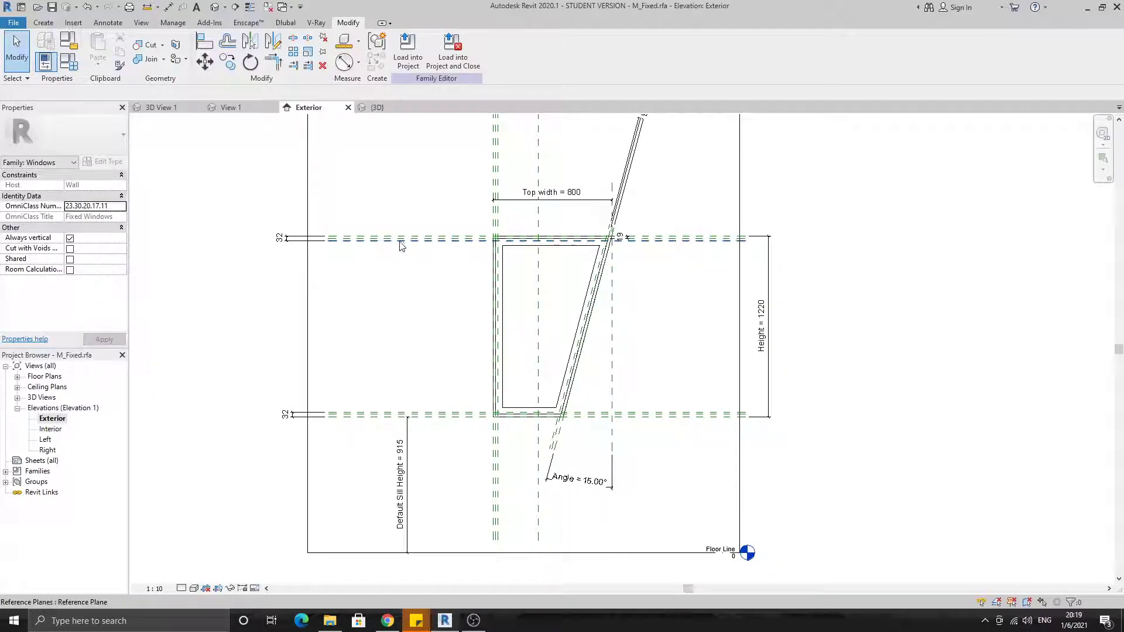
# Test the Angle parameter in the family types by applying 10° and 12°
pyautogui.click(71, 65)
pyautogui.click(153, 274)
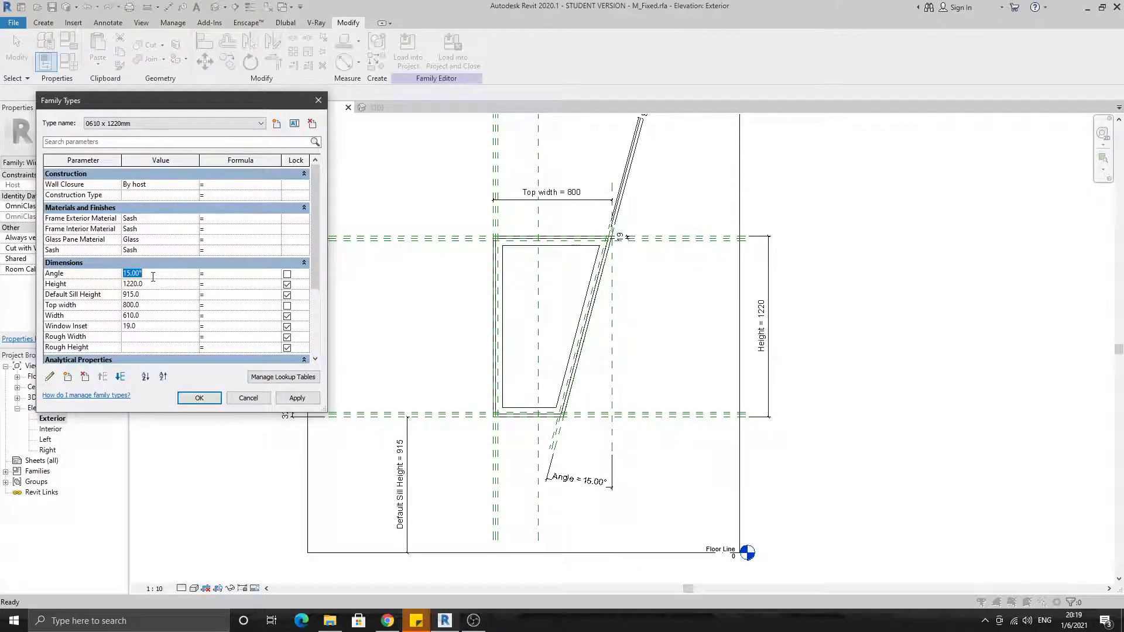
pyautogui.click(306, 402)
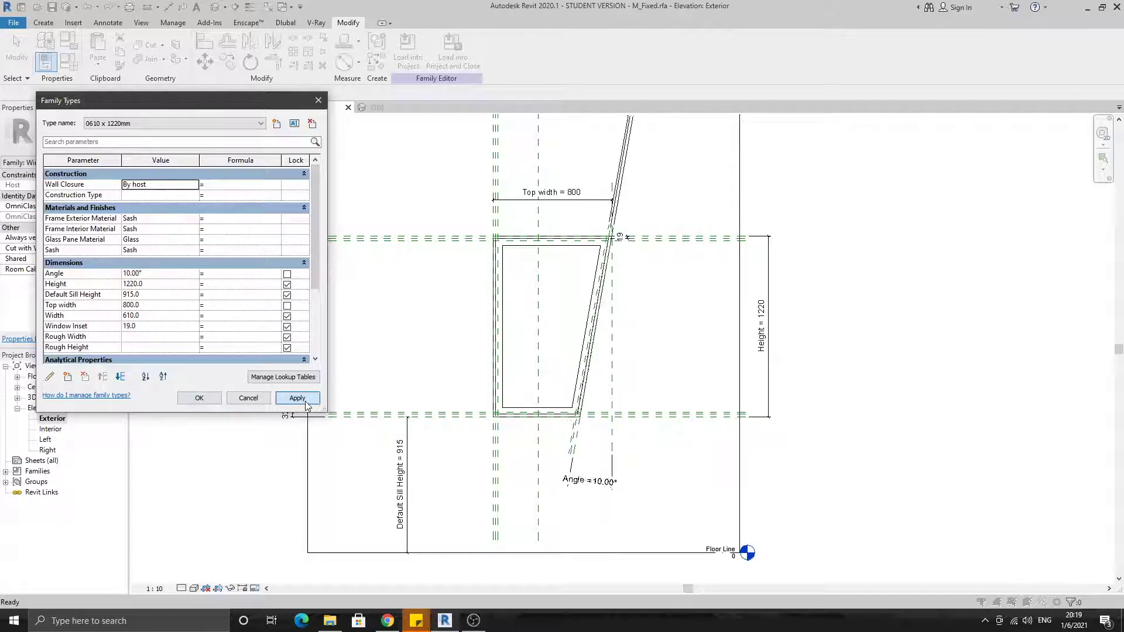
pyautogui.click(152, 273)
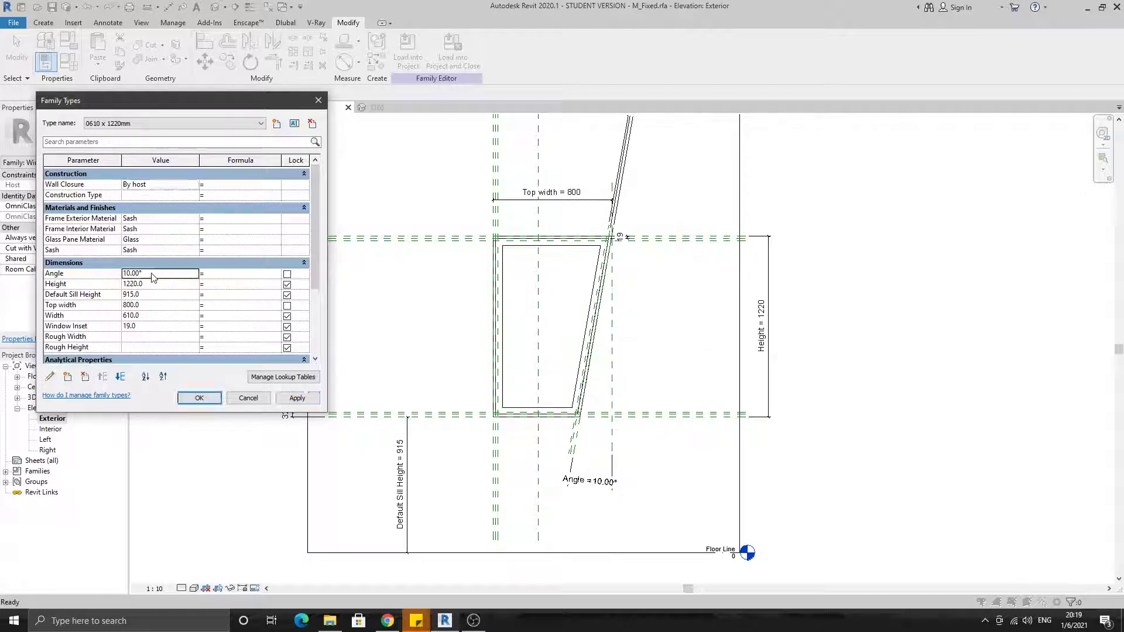
pyautogui.click(297, 398)
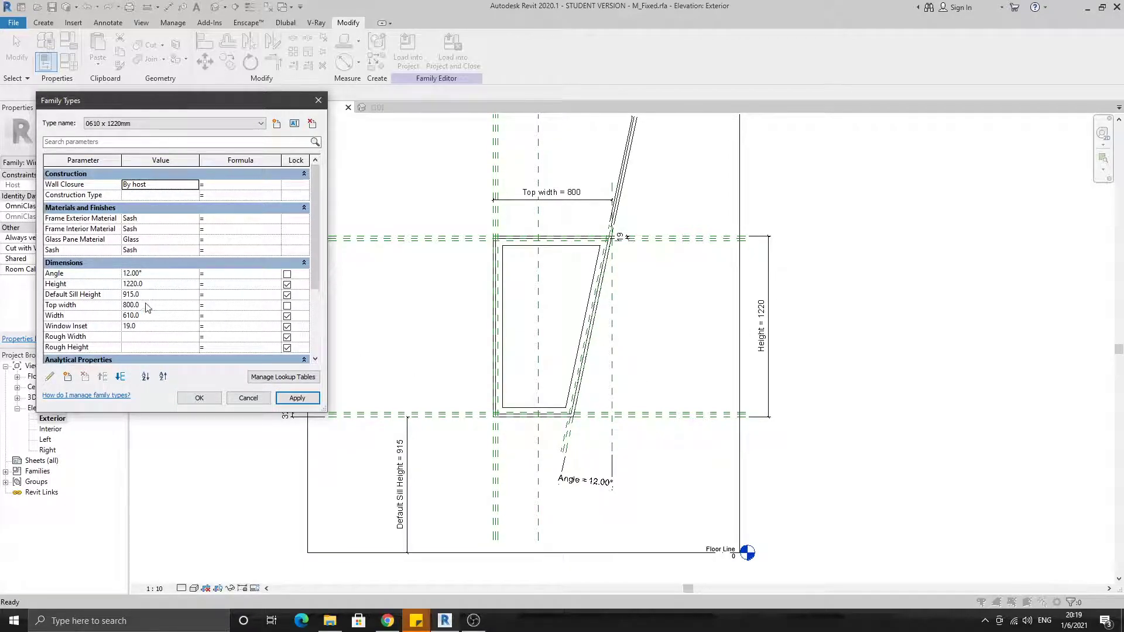
# Set the Top width parameter to 1100 mm and confirm the family types
pyautogui.click(172, 306)
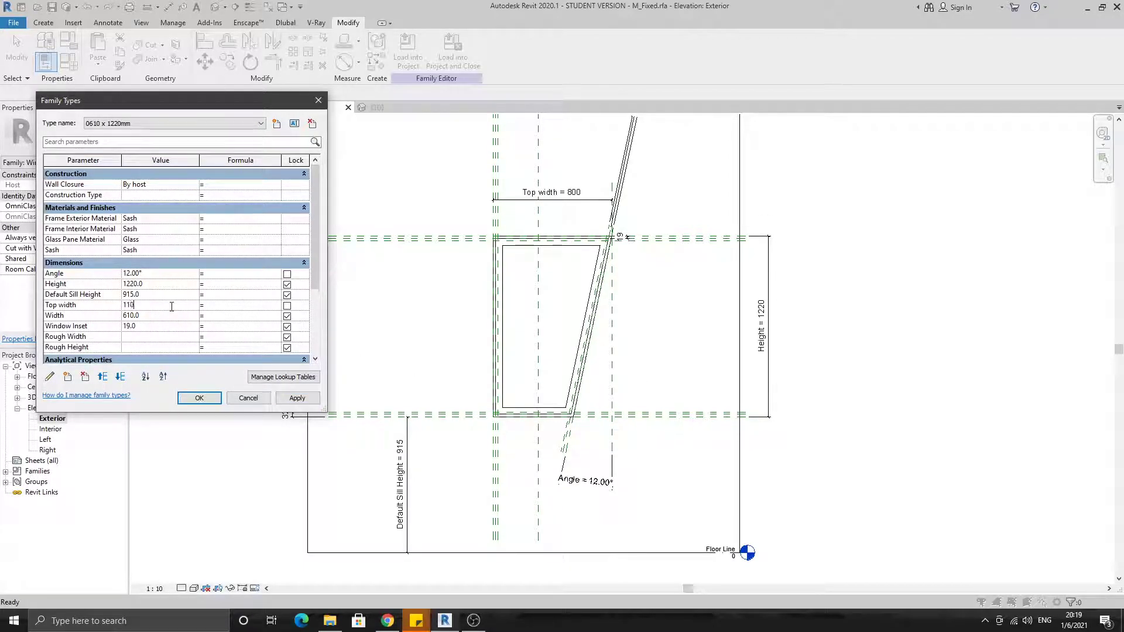
pyautogui.click(298, 398)
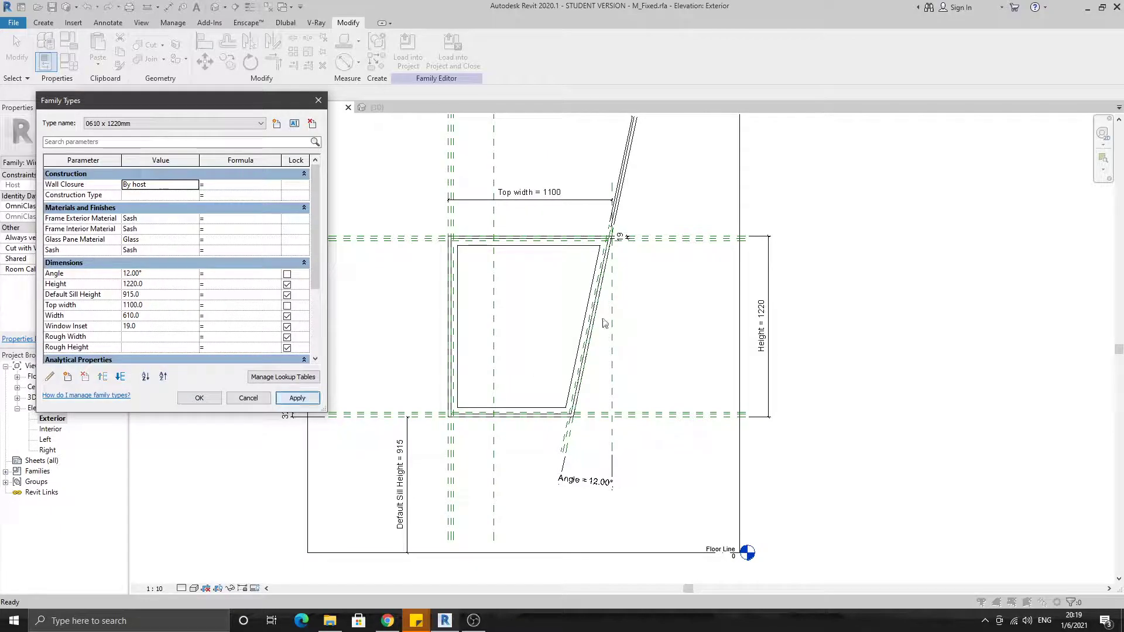
pyautogui.click(206, 402)
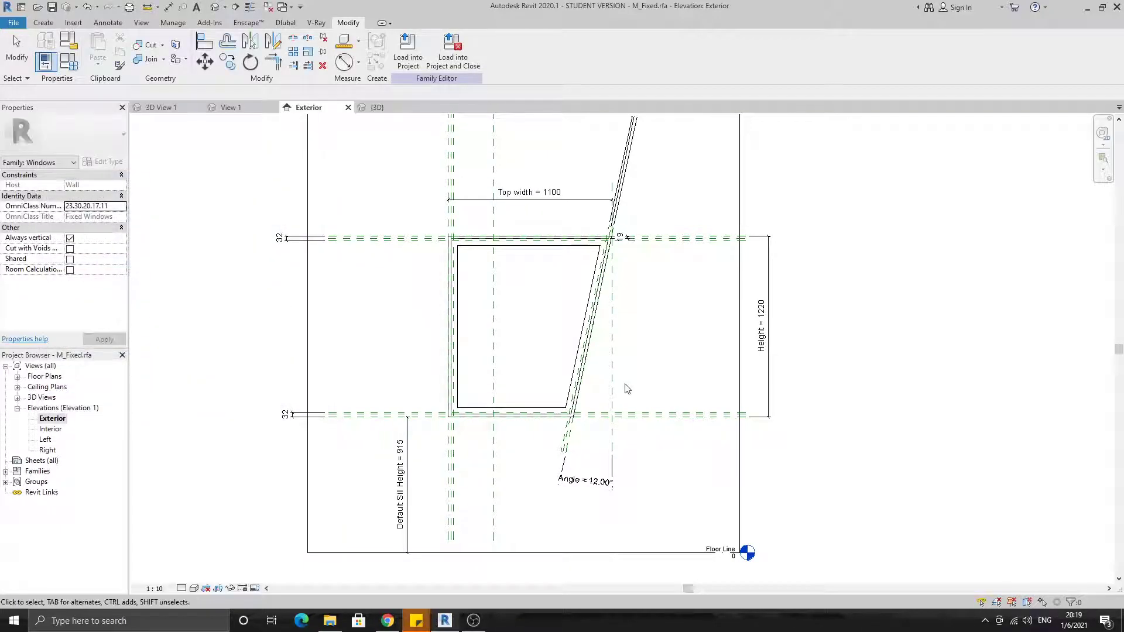
# Set the Angle parameter to -5° in the family types so the window's side slants the opposite way
pyautogui.click(69, 62)
pyautogui.click(167, 274)
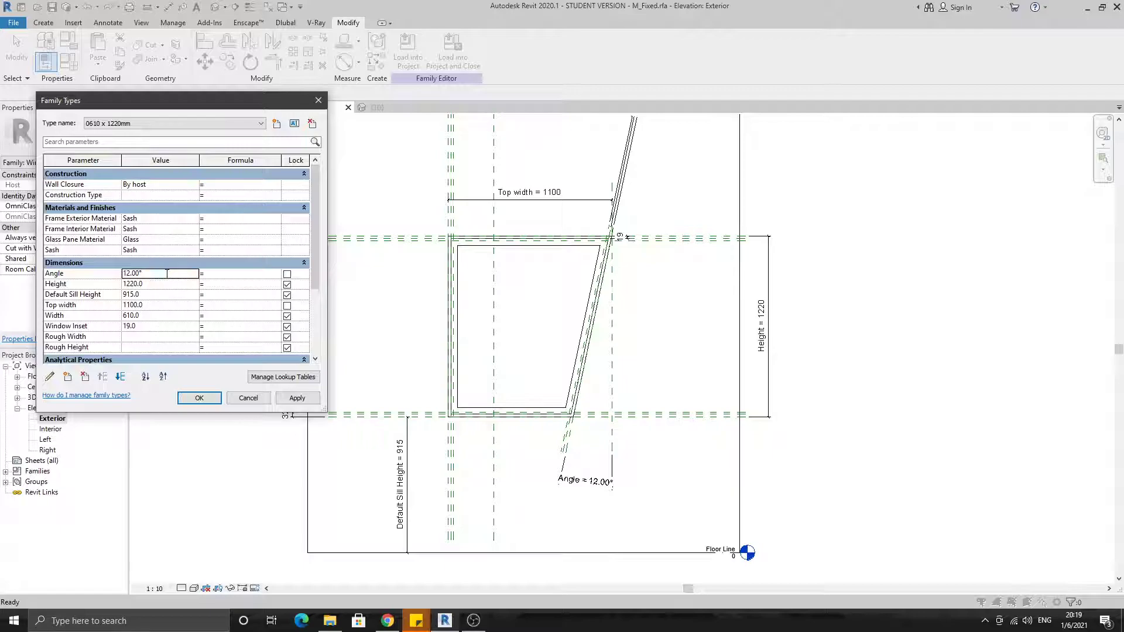
pyautogui.click(295, 399)
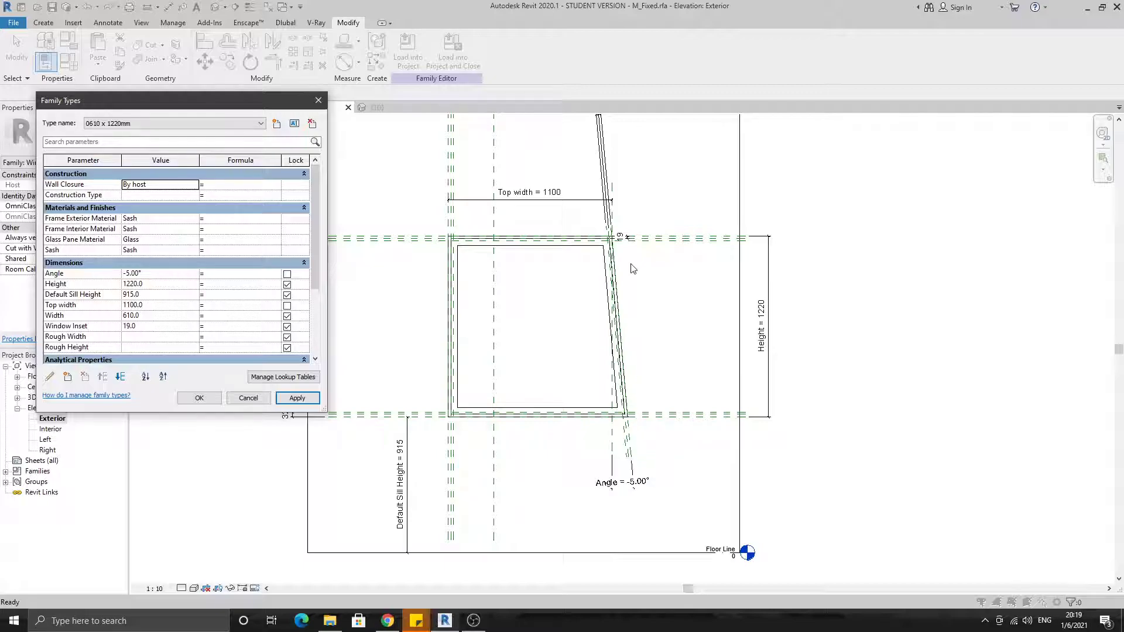
pyautogui.click(196, 399)
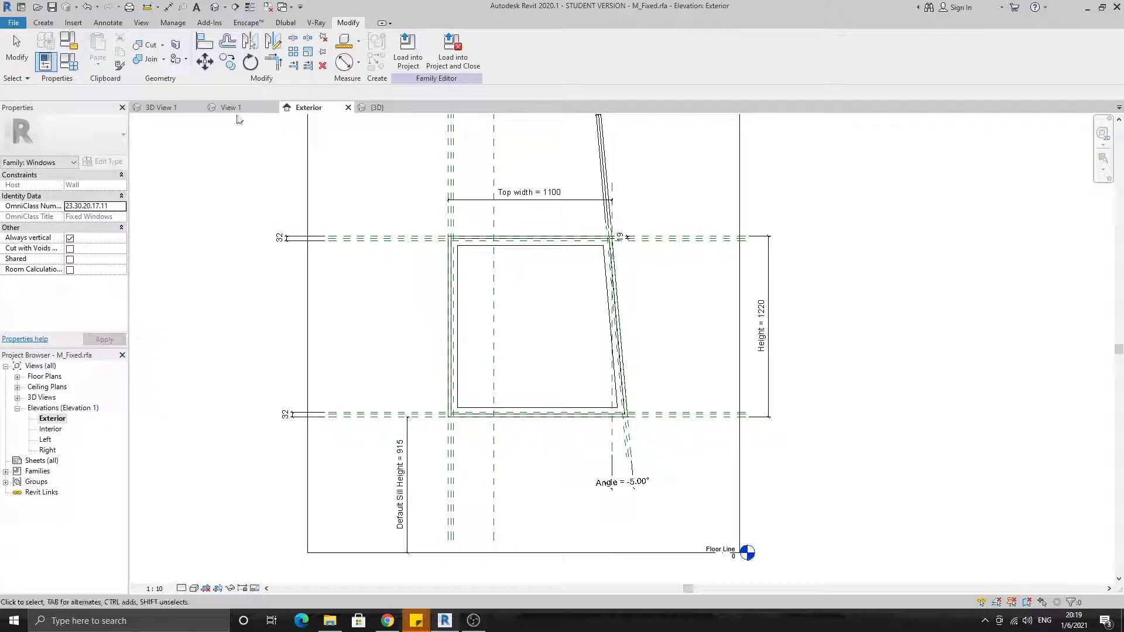
# Examine the reversed slant of the window's frame, glass and wall opening in the 3D view
pyautogui.click(217, 7)
pyautogui.keyDown('shift'); pyautogui.moveTo(447, 246); pyautogui.dragTo(697, 321, button='middle'); pyautogui.keyUp('shift')
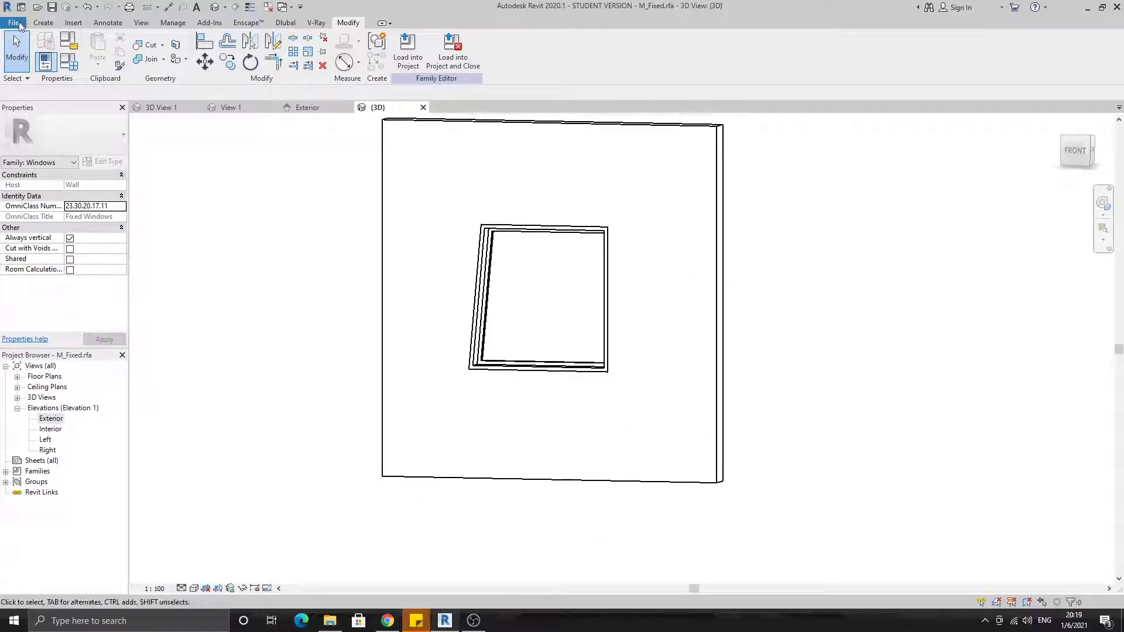
pyautogui.click(14, 23)
pyautogui.click(848, 258)
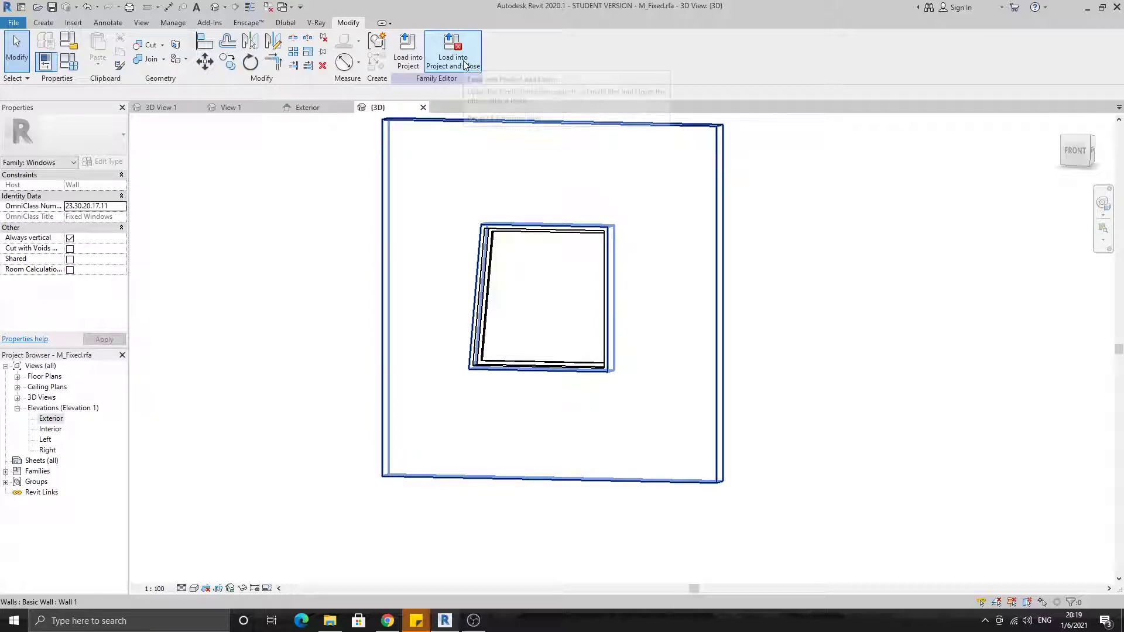
pyautogui.moveTo(683, 252); pyautogui.dragTo(701, 282, button='middle')
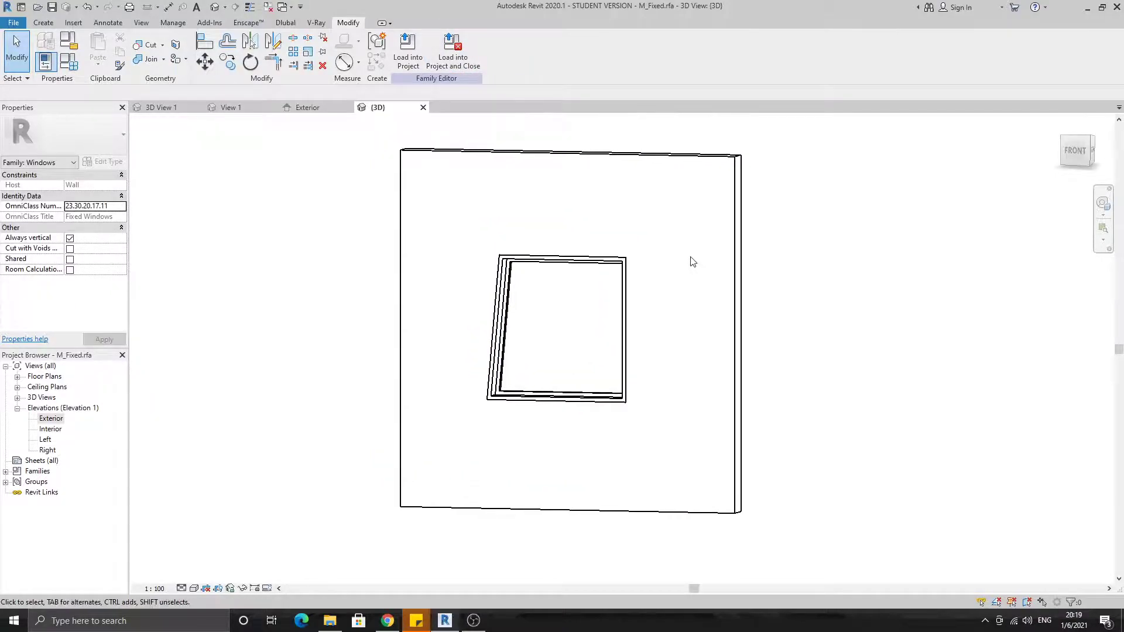